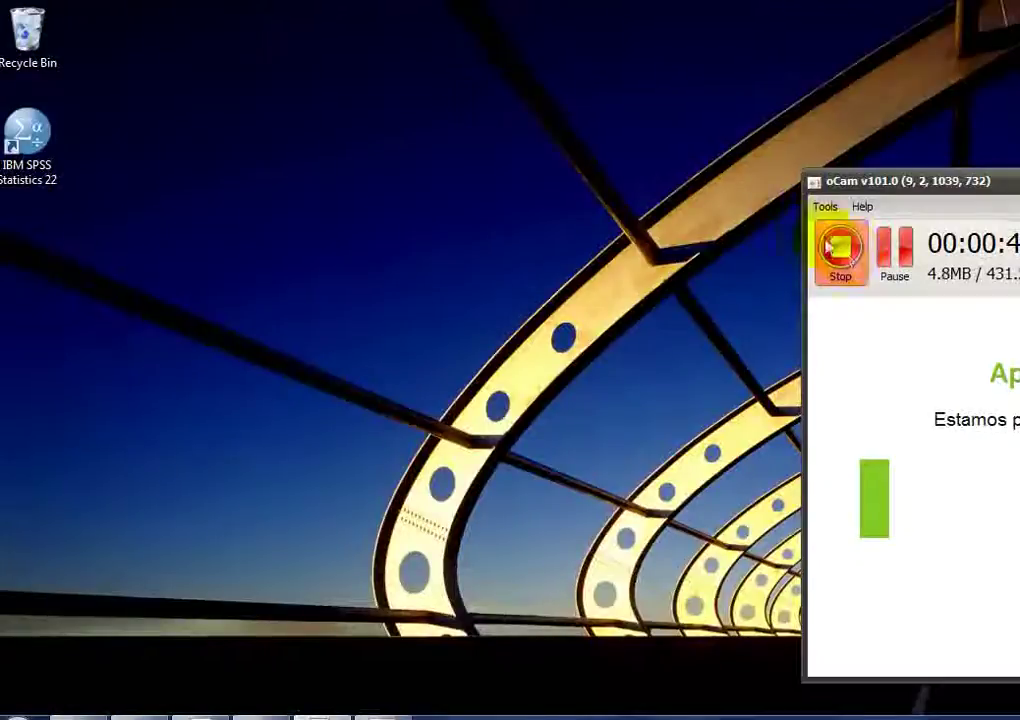
# Step: Start IBM SPSS Statistics 22 and create a new, empty dataset
pyautogui.click(38, 162)
pyautogui.doubleClick(38, 162)
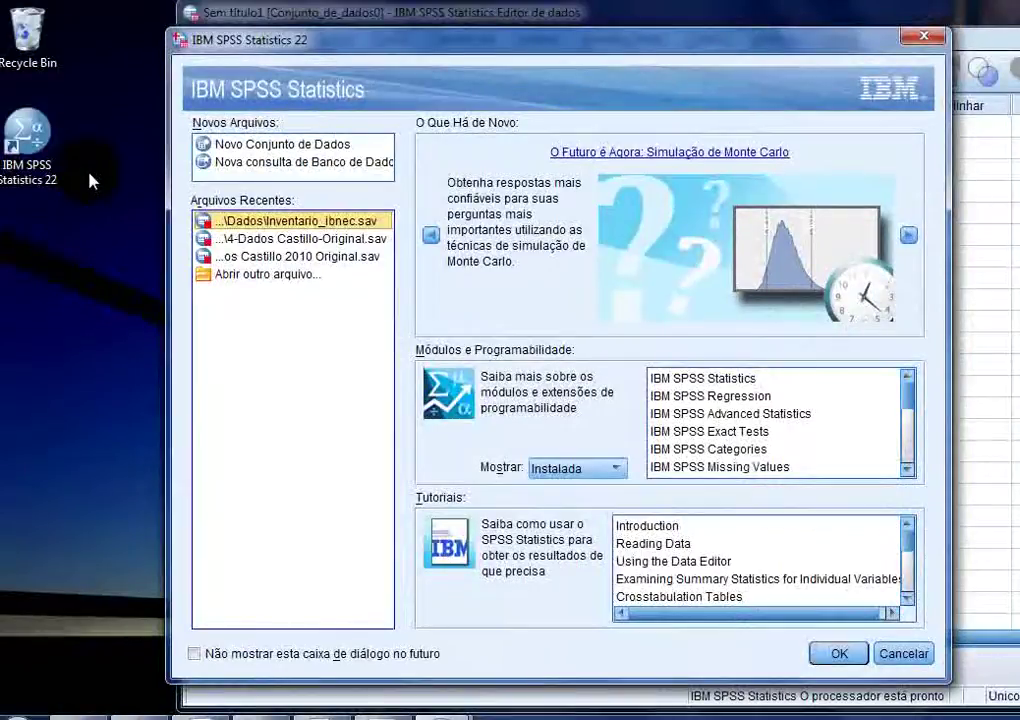
pyautogui.click(273, 148)
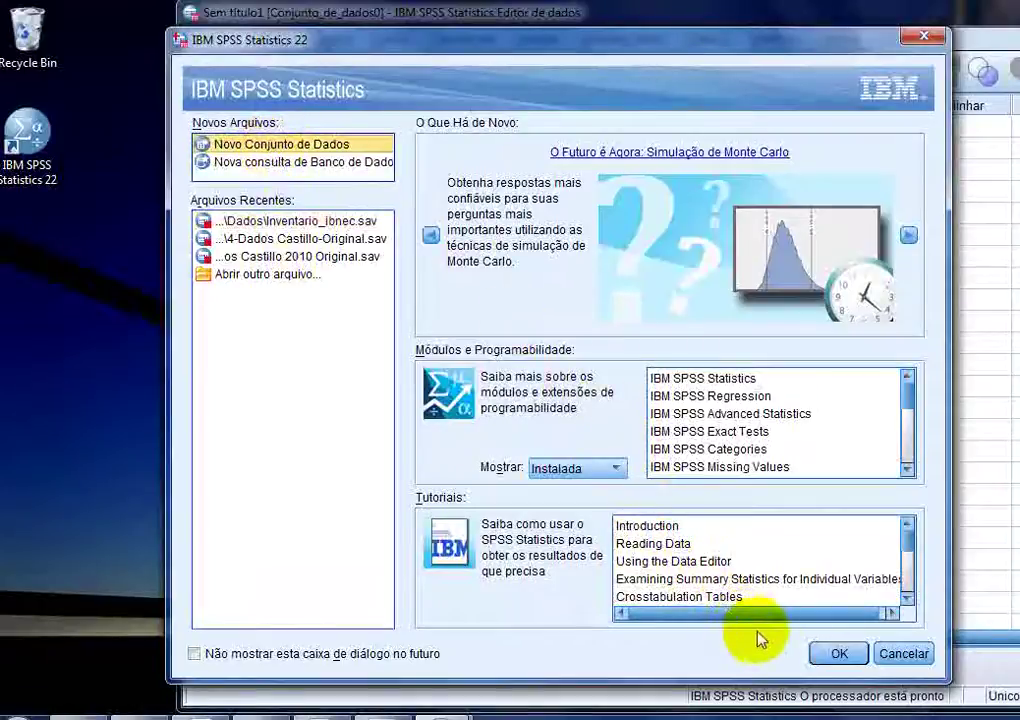
pyautogui.click(835, 654)
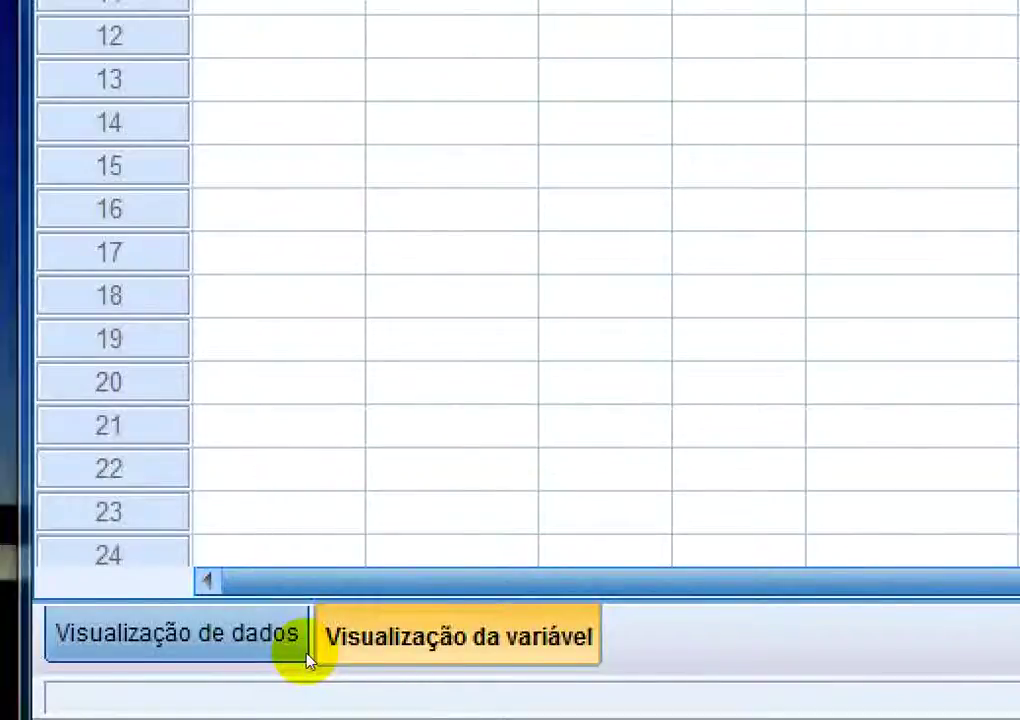
pyautogui.press('super')
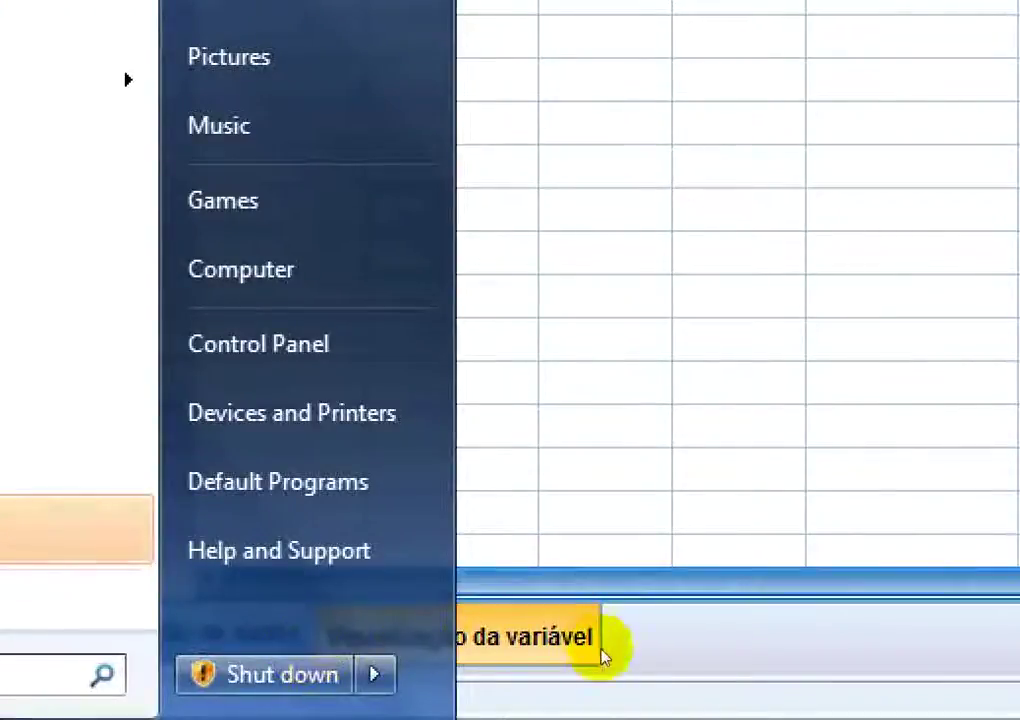
pyautogui.click(597, 688)
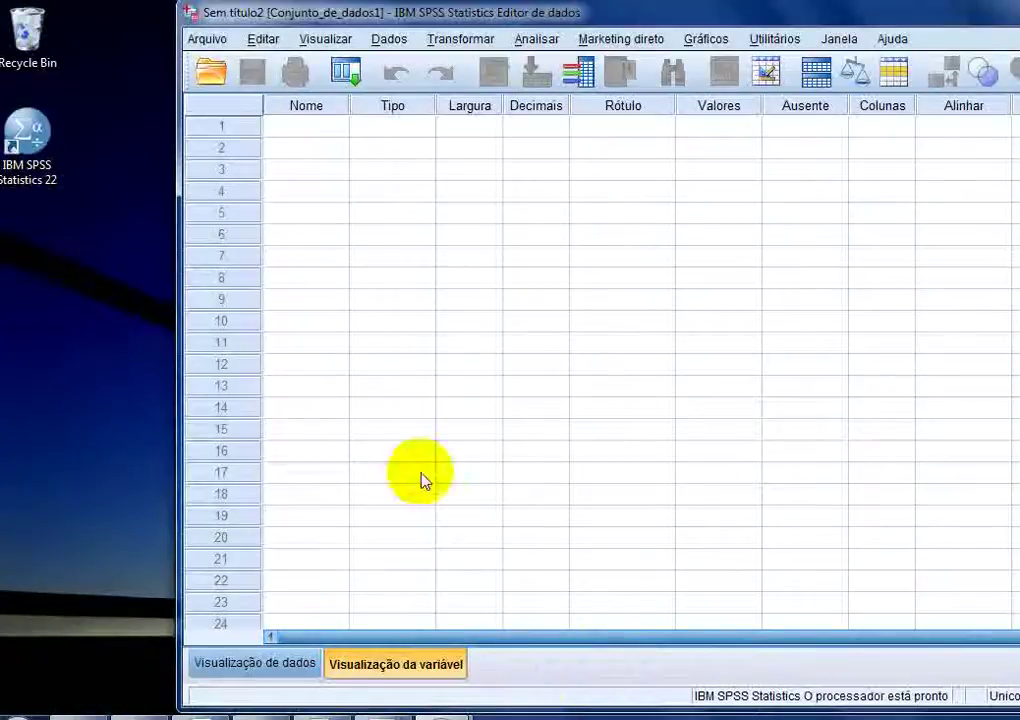
# Step: Switch to the questionnaire in Microsoft Word and enlarge it to 120% to examine its questions and answer options
pyautogui.moveTo(610, 20); pyautogui.dragTo(562, 19)
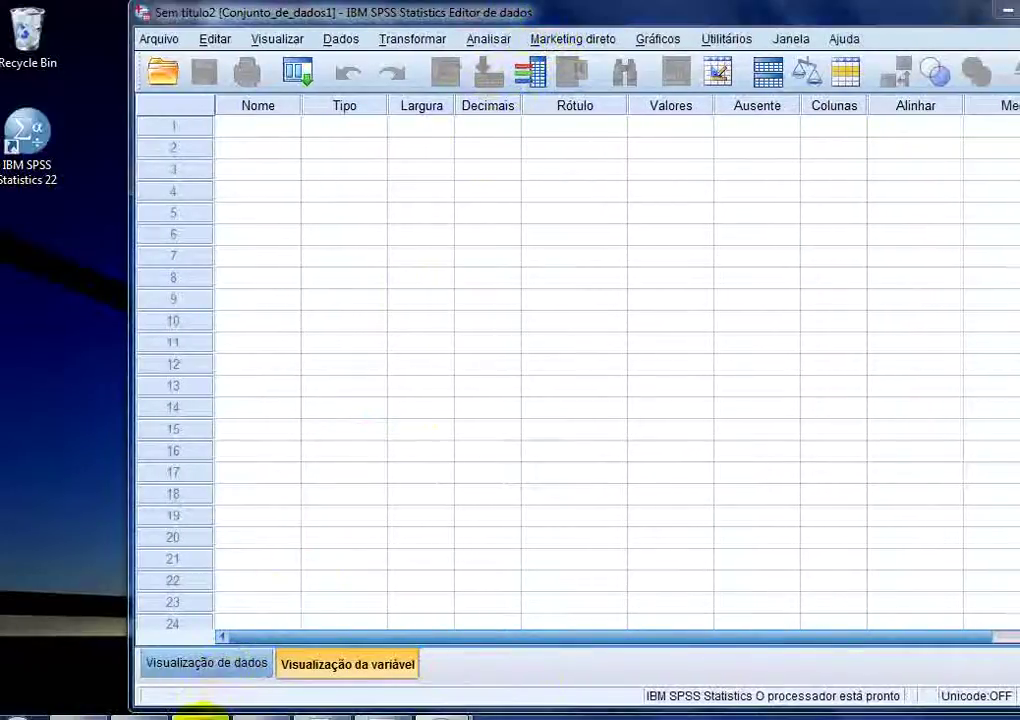
pyautogui.click(200, 712)
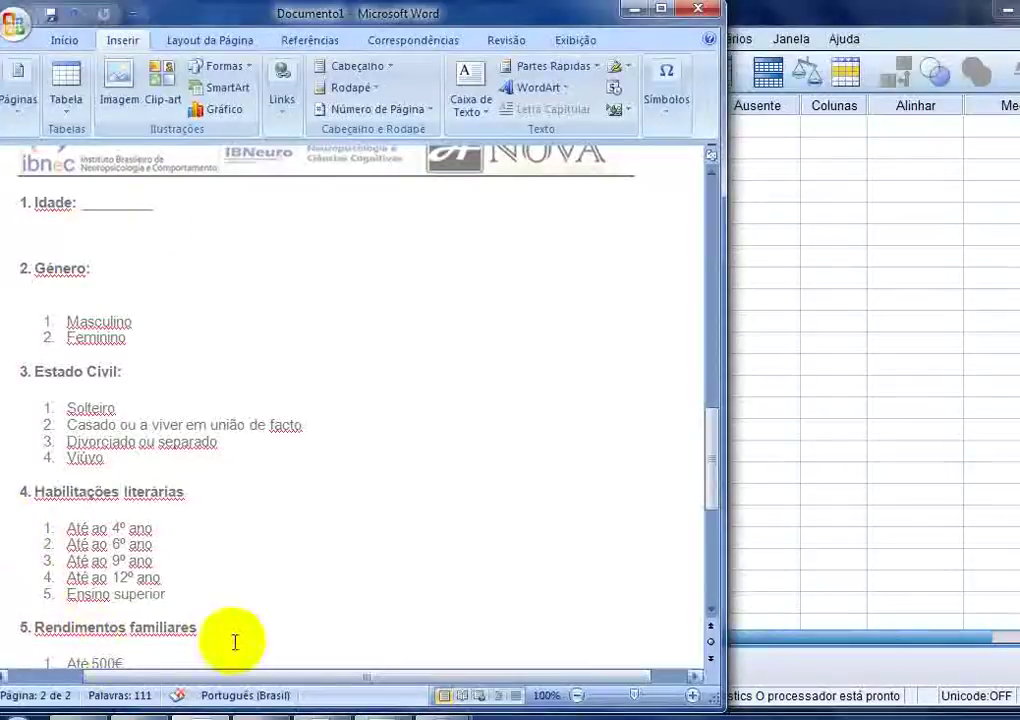
pyautogui.click(692, 695)
pyautogui.click(690, 695)
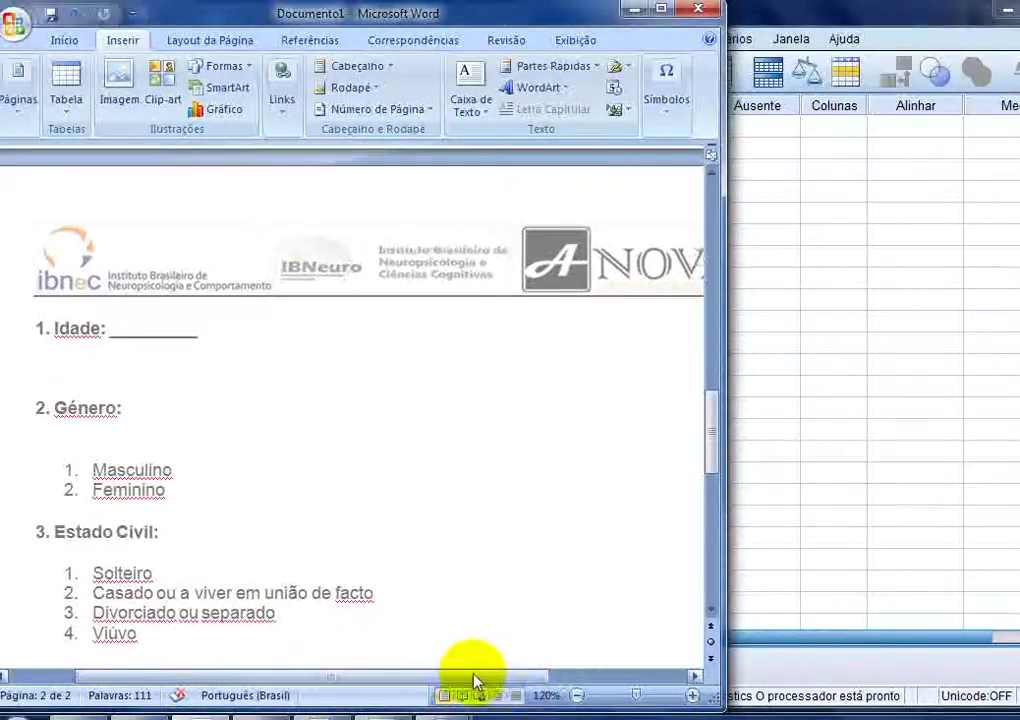
pyautogui.scroll(-3, 439, 558)
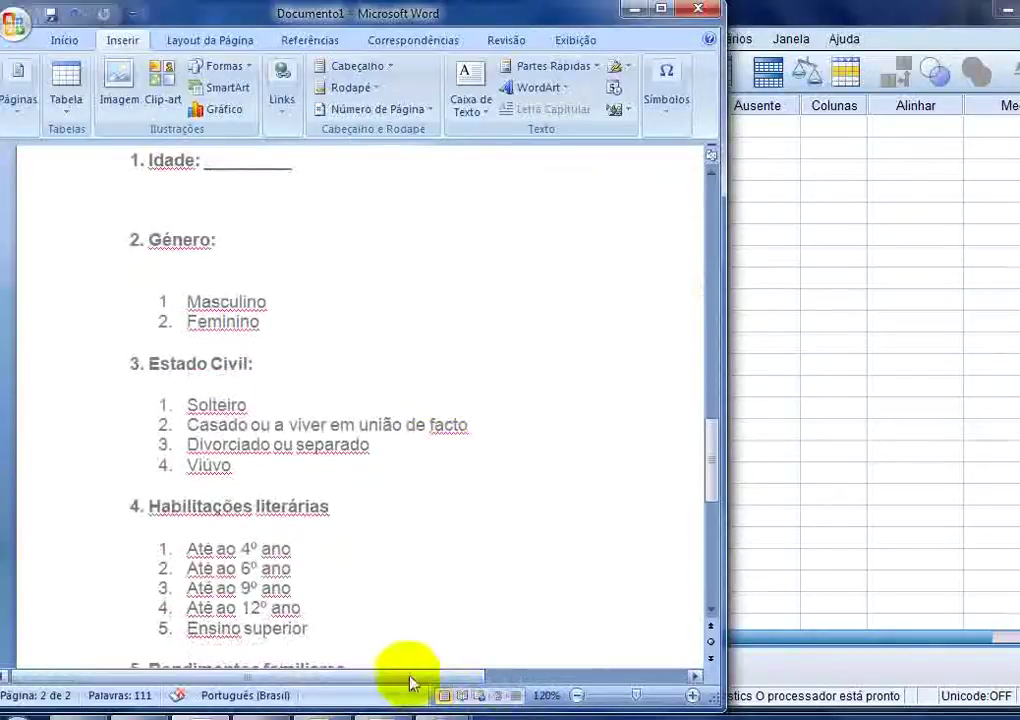
pyautogui.moveTo(410, 679); pyautogui.dragTo(449, 683)
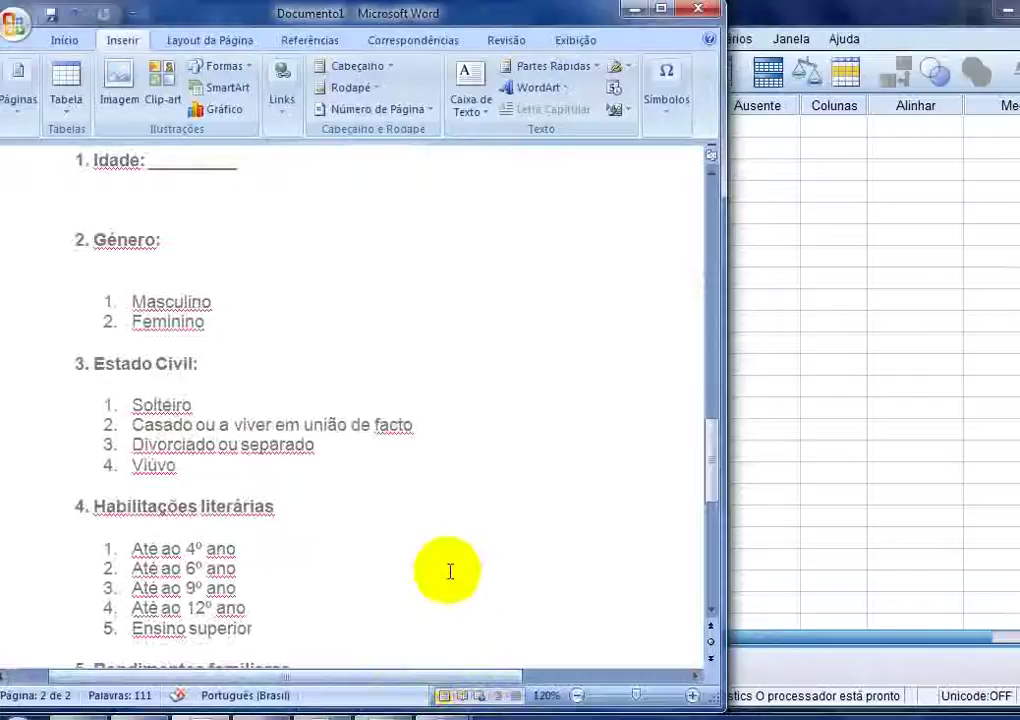
# Step: Return to the SPSS data editor, place it beside the questionnaire and create a first variable named idade
pyautogui.click(767, 27)
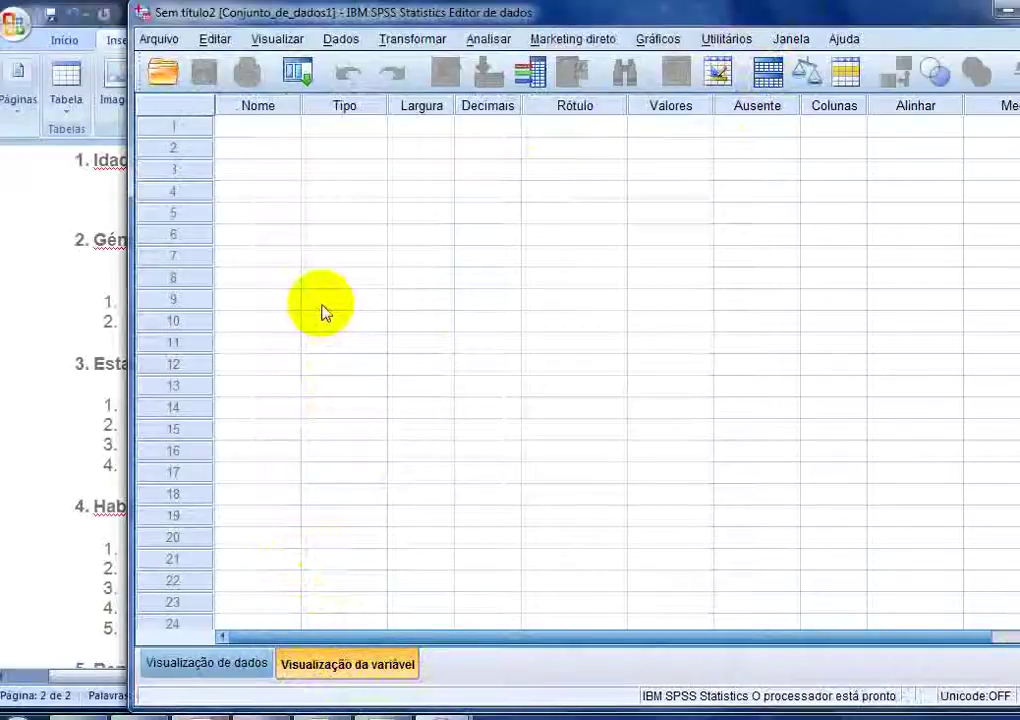
pyautogui.moveTo(424, 20); pyautogui.dragTo(467, 24)
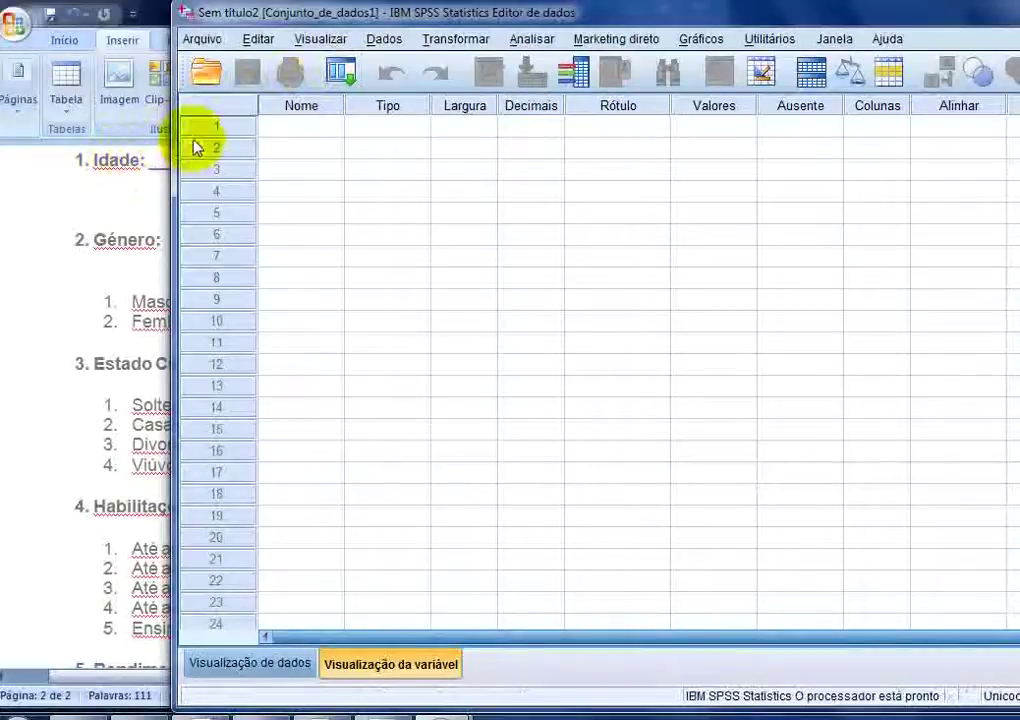
pyautogui.click(265, 131)
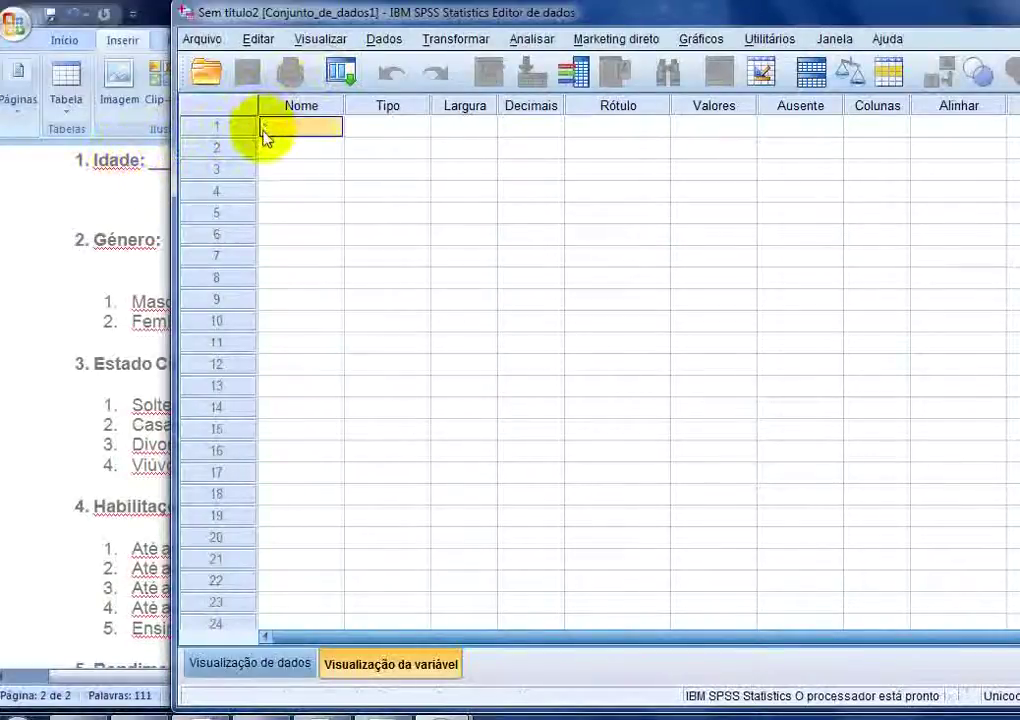
pyautogui.write('Idade')
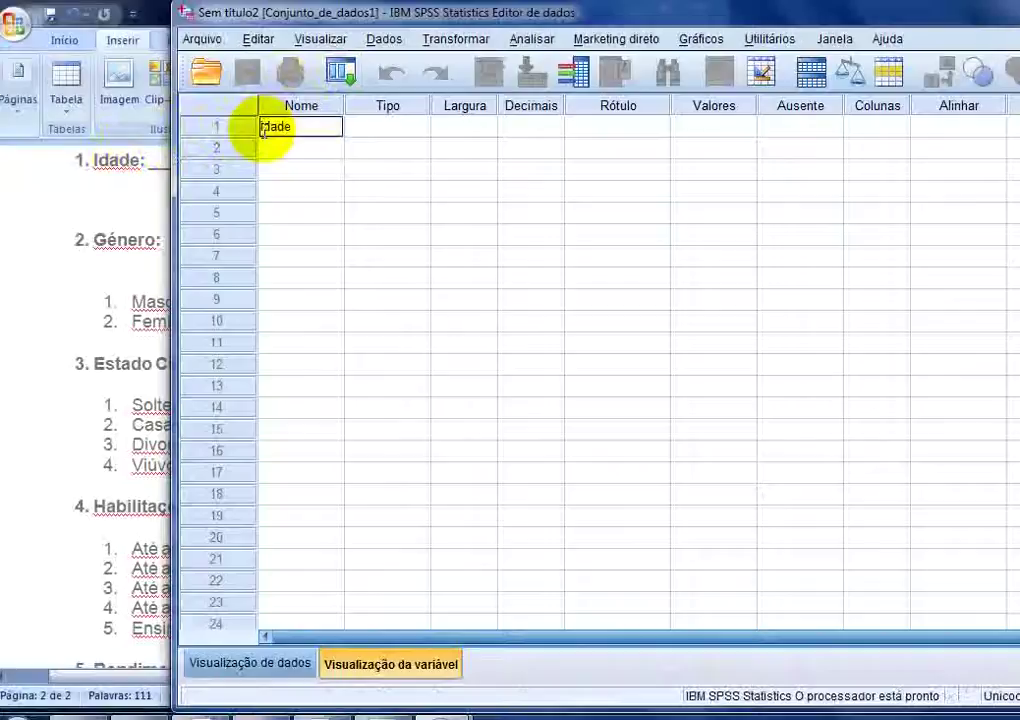
pyautogui.press('Return')
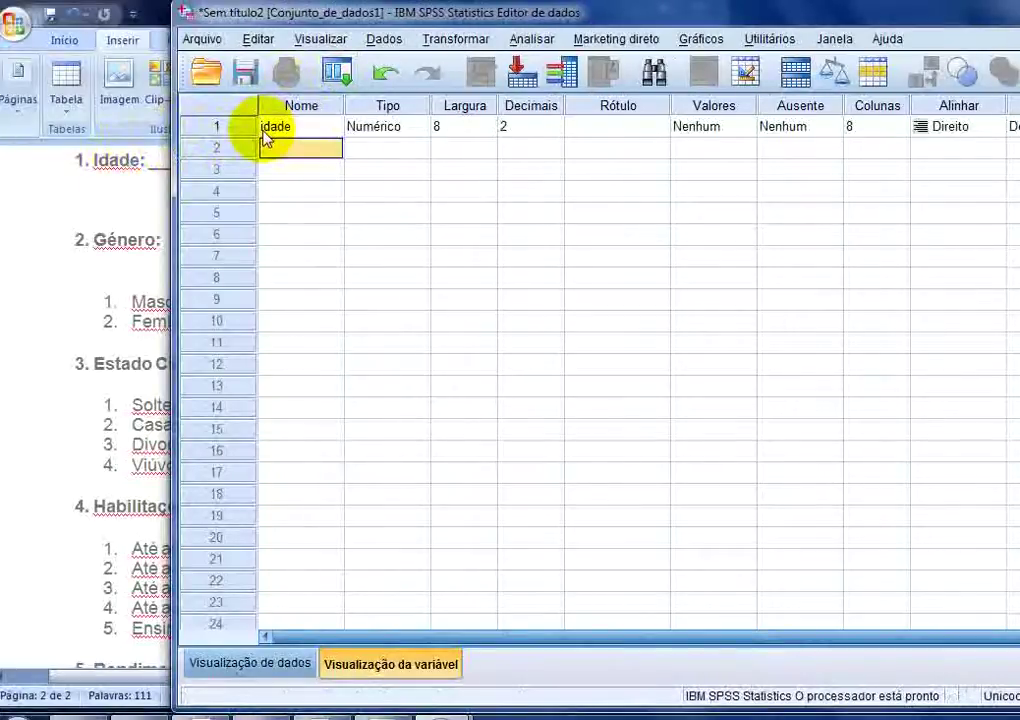
# Step: Confirm Numérico as the variable type of idade
pyautogui.click(383, 128)
pyautogui.click(417, 128)
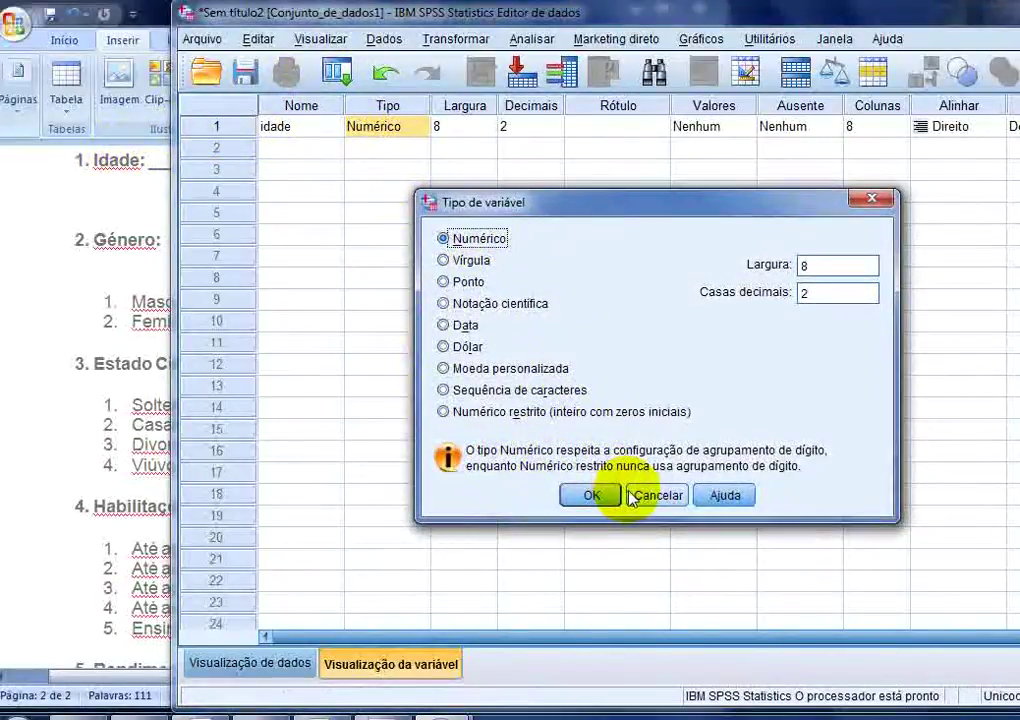
pyautogui.click(598, 495)
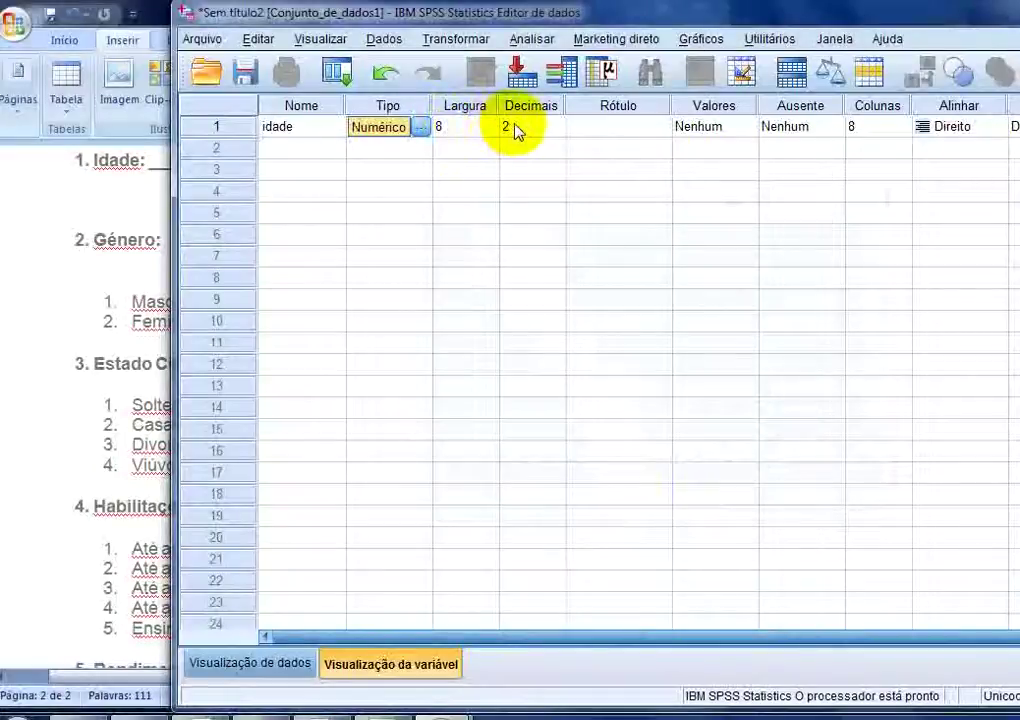
# Step: Set the width of the idade variable to 3 and its decimals to 0
pyautogui.click(463, 126)
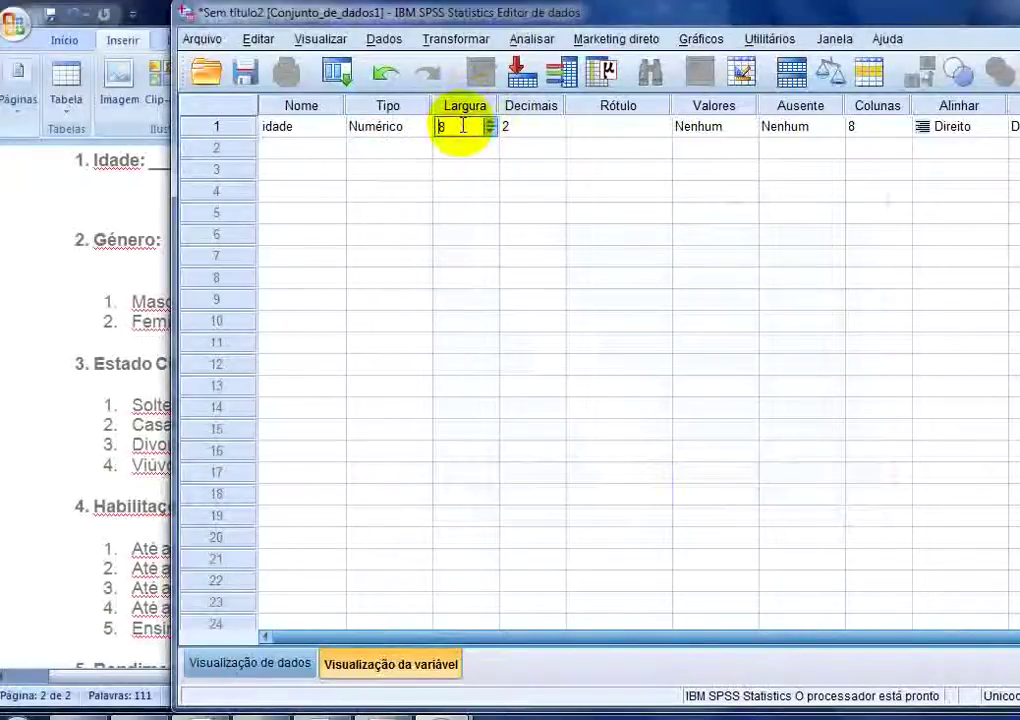
pyautogui.click(462, 126)
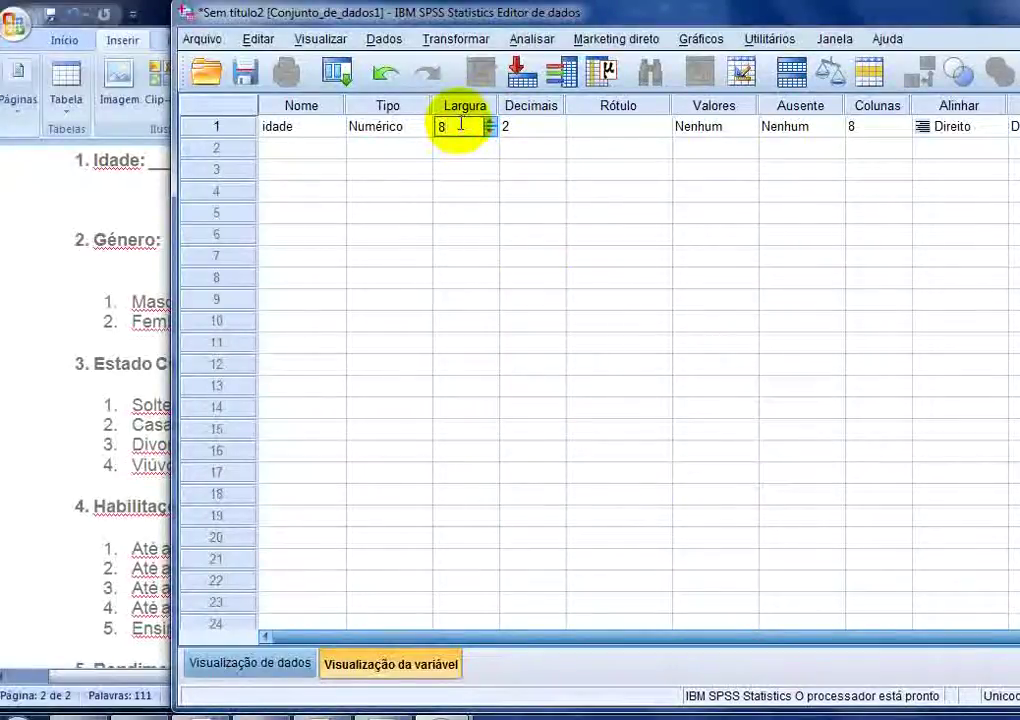
pyautogui.press('BackSpace')
pyautogui.write('3')
pyautogui.click(517, 128)
pyautogui.click(524, 126)
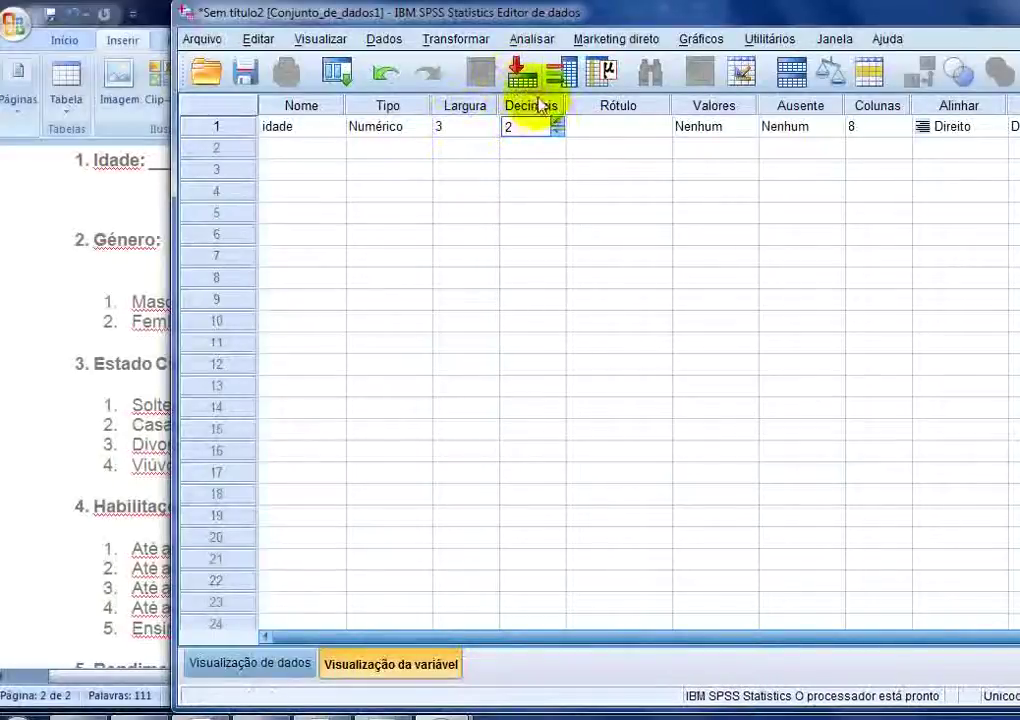
pyautogui.click(557, 132)
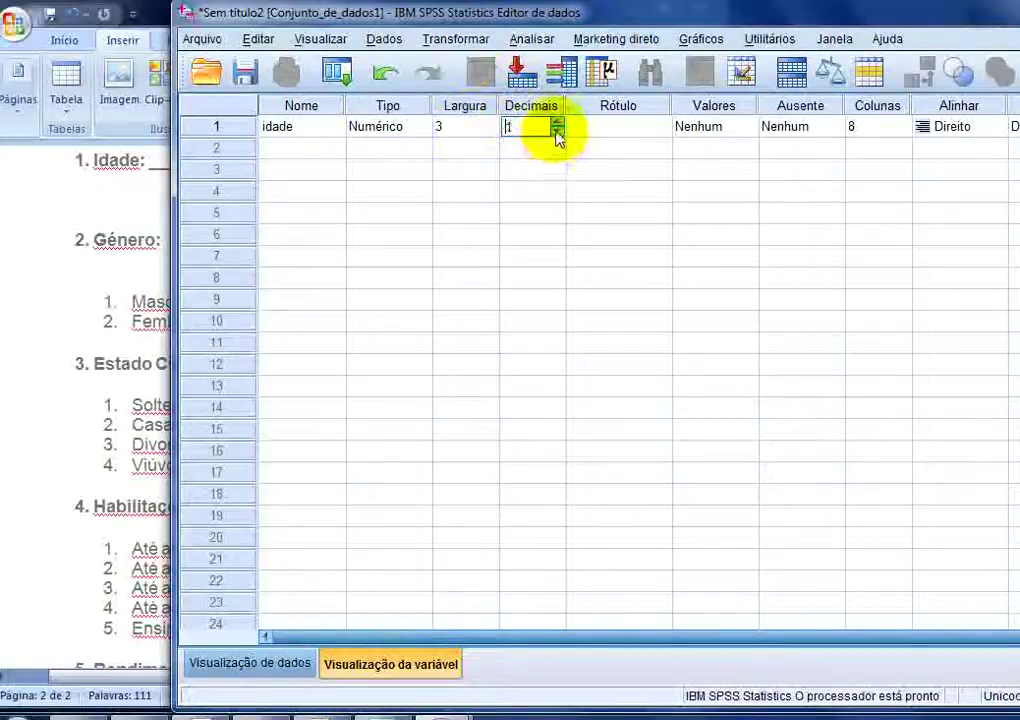
pyautogui.click(557, 132)
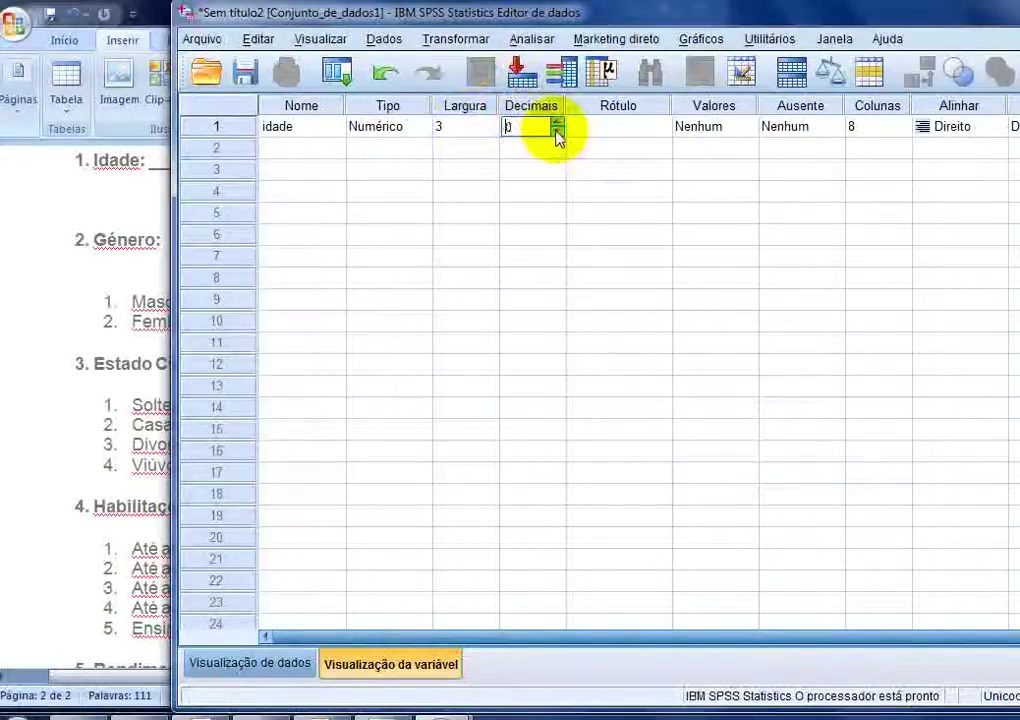
pyautogui.click(505, 148)
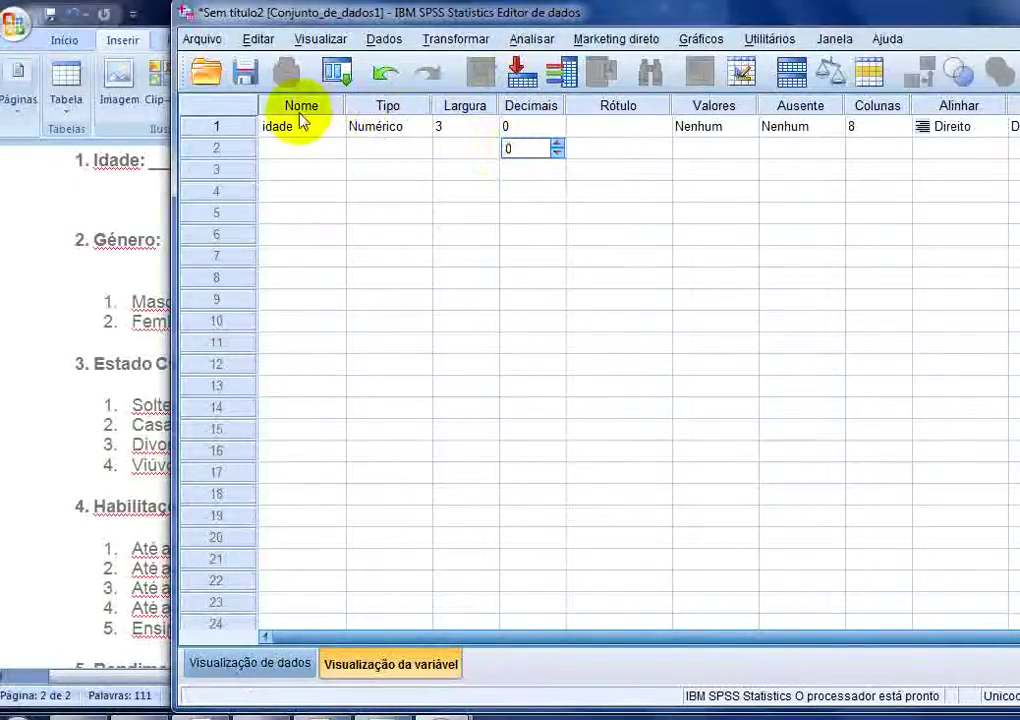
# Step: Set the measurement level of the idade variable to Escala
pyautogui.moveTo(652, 22); pyautogui.dragTo(607, 22)
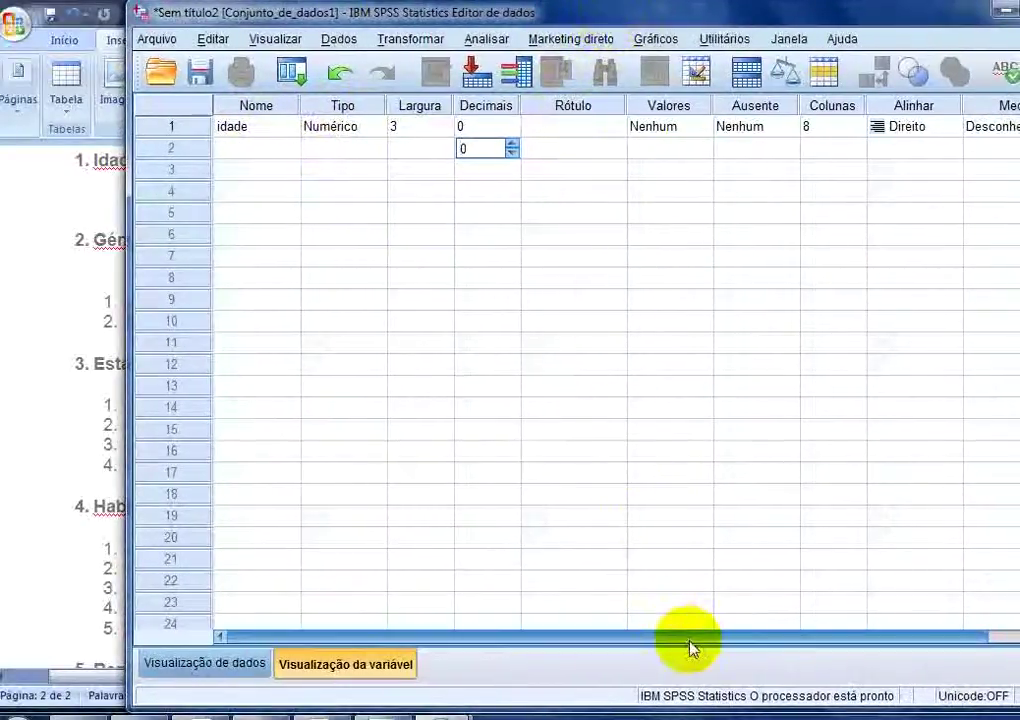
pyautogui.moveTo(688, 640); pyautogui.dragTo(776, 639)
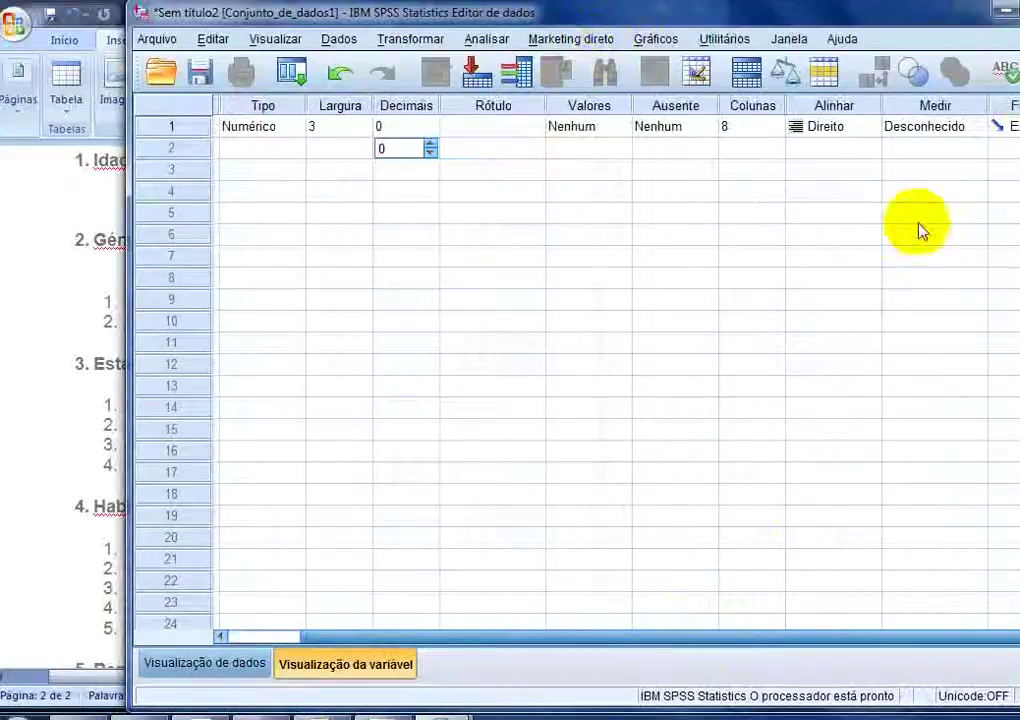
pyautogui.click(978, 138)
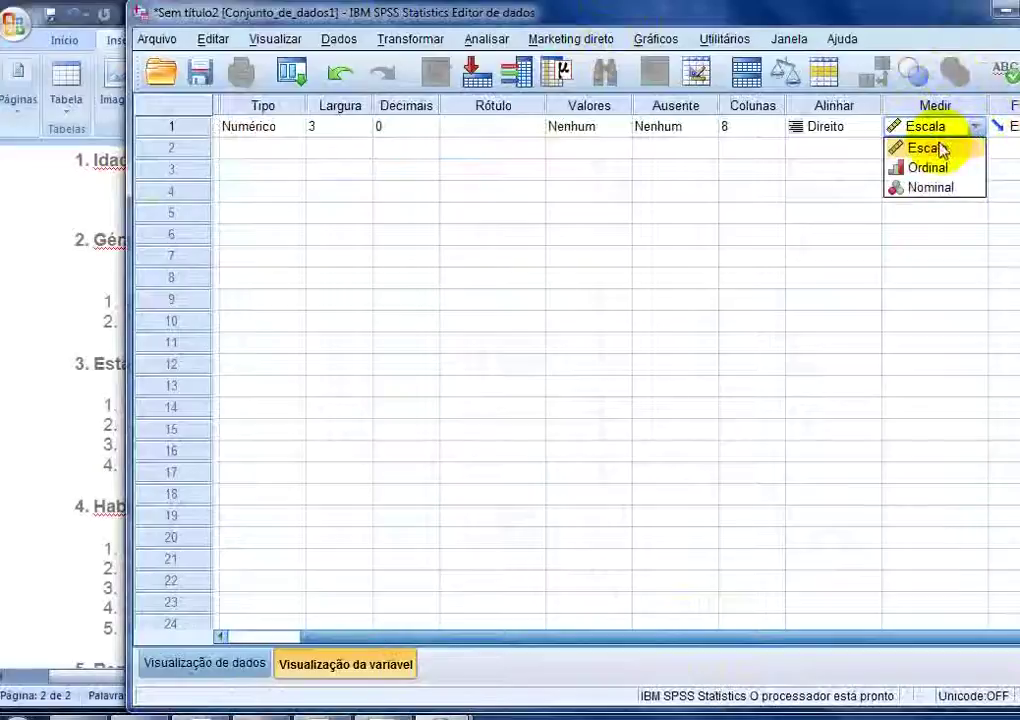
pyautogui.click(941, 148)
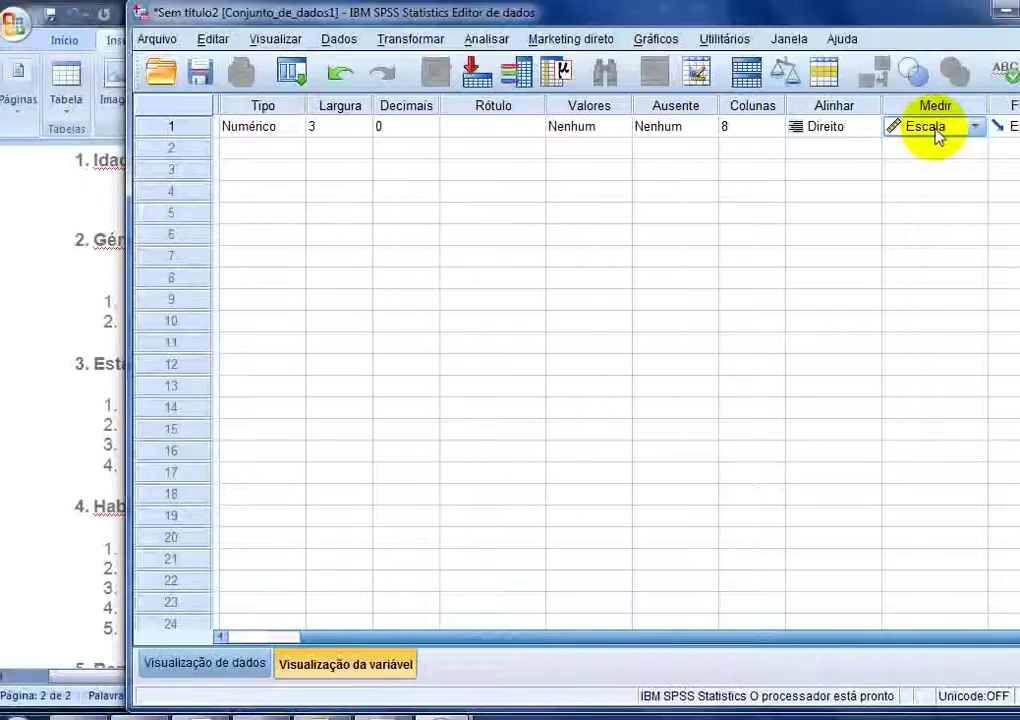
pyautogui.click(937, 136)
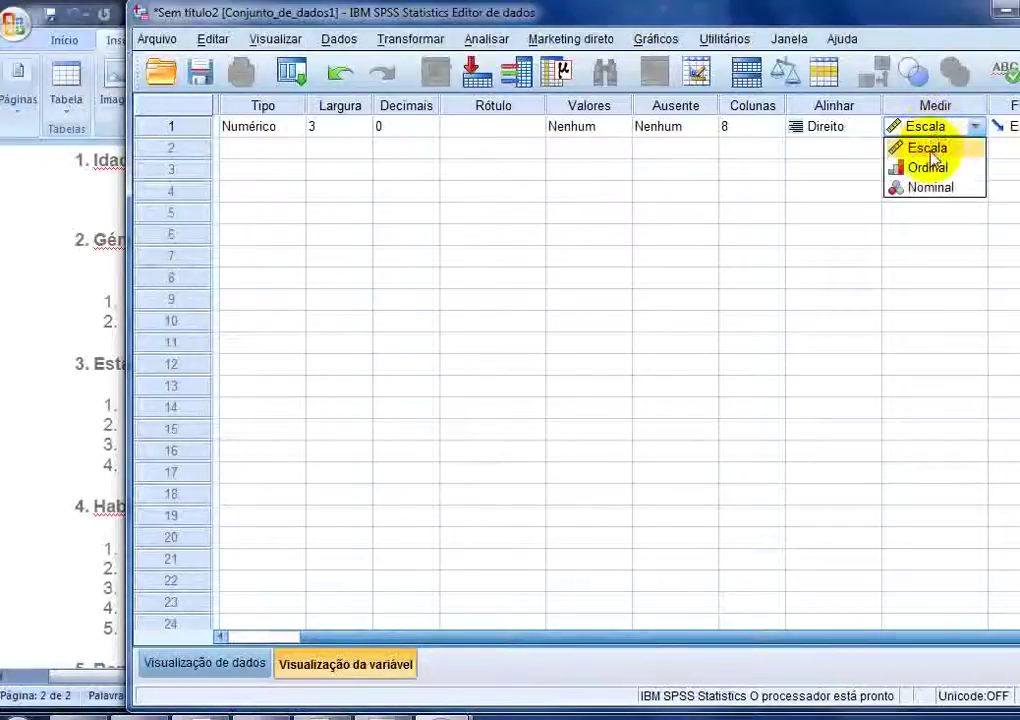
pyautogui.click(929, 152)
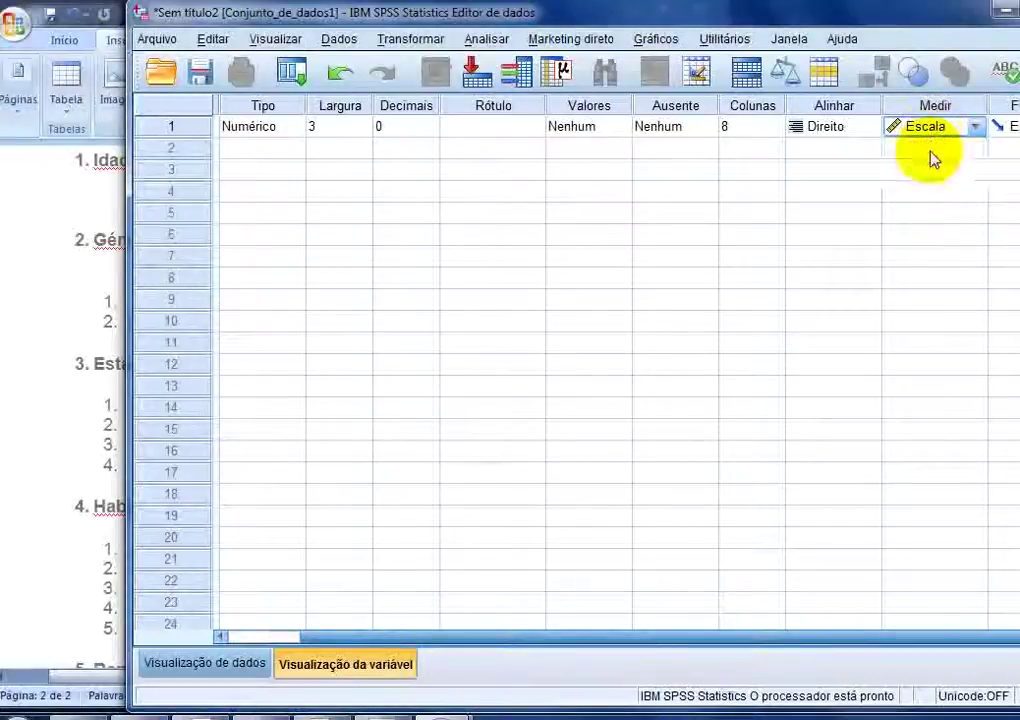
# Step: Move the data editor to reveal more of the questionnaire and create a second variable named genero
pyautogui.click(498, 148)
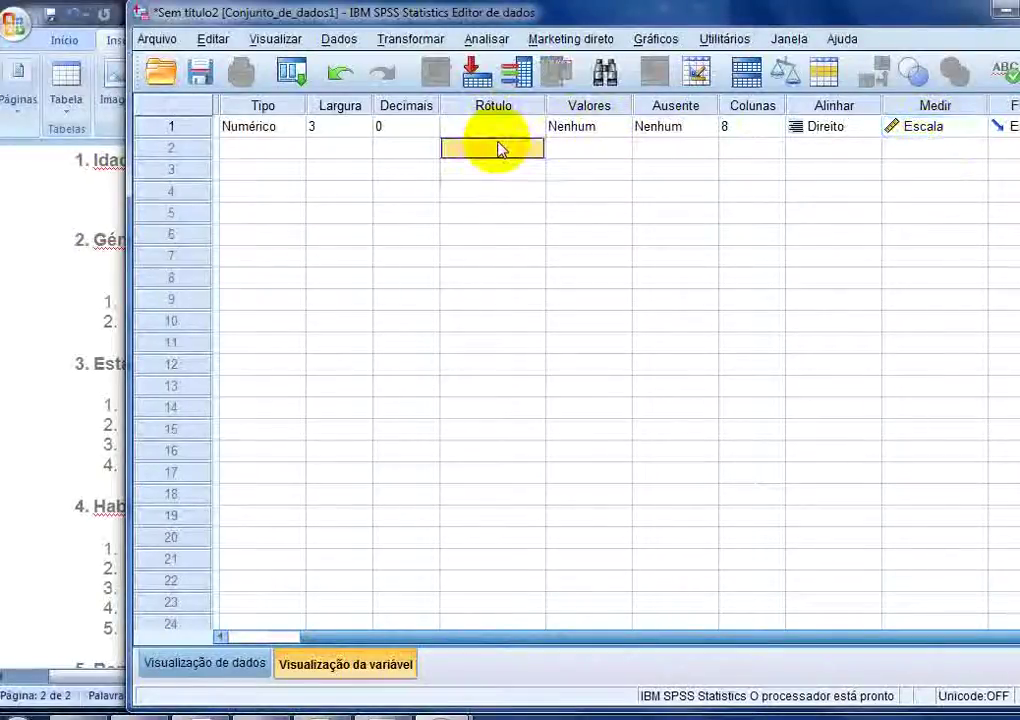
pyautogui.press('Left')
pyautogui.press('Left')
pyautogui.press('Left')
pyautogui.press('Left')
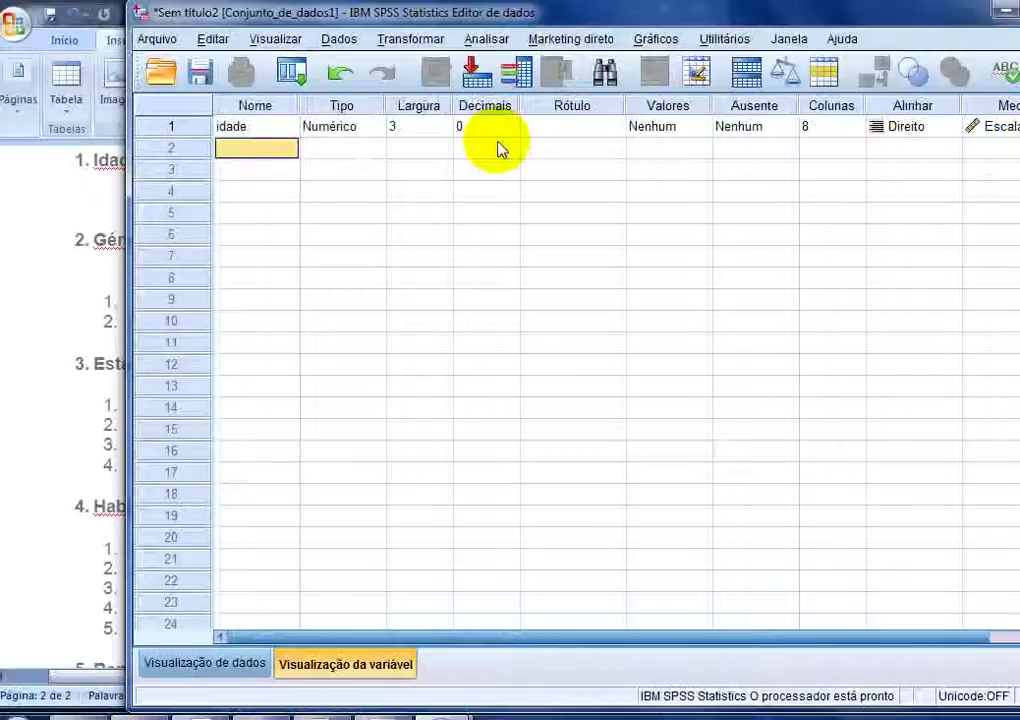
pyautogui.press('Up')
pyautogui.press('Down')
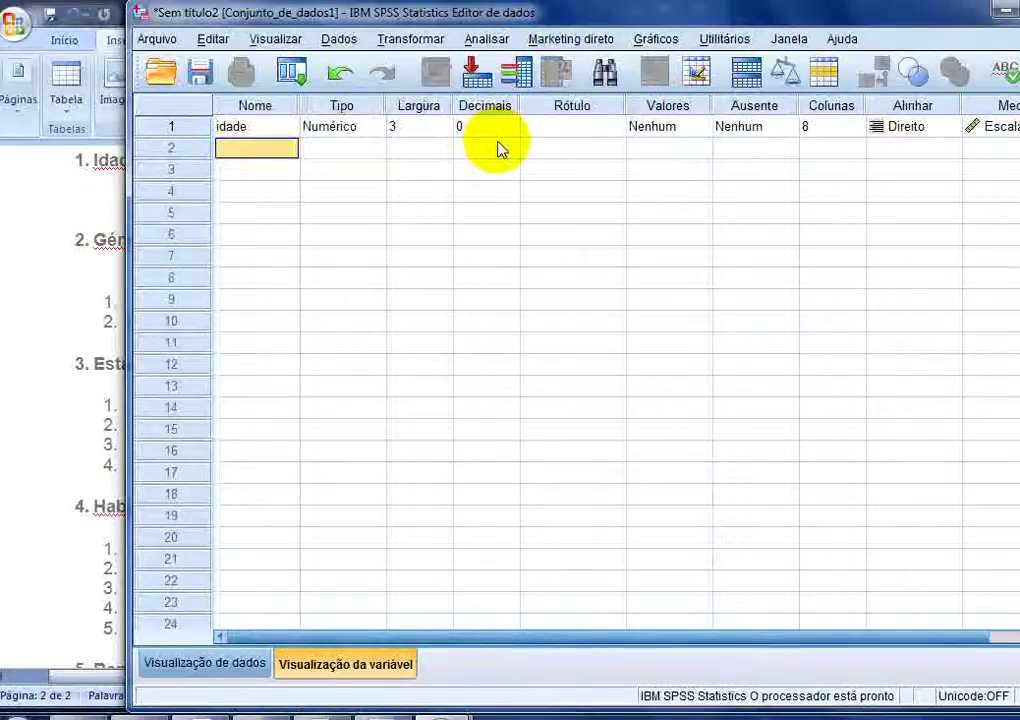
pyautogui.press('Up')
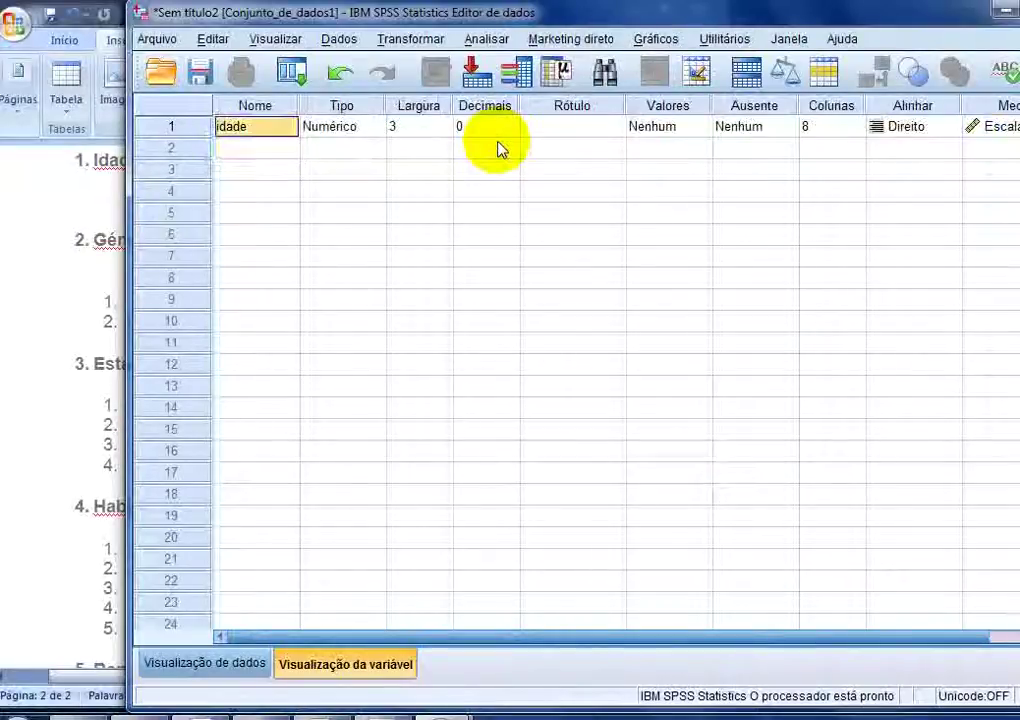
pyautogui.press('Down')
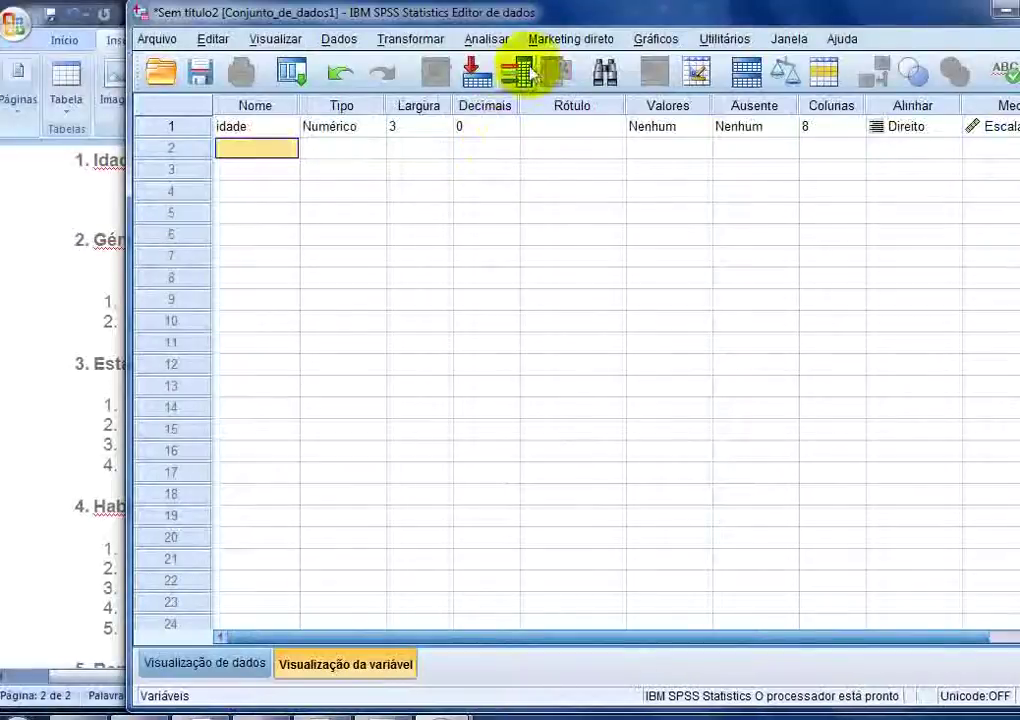
pyautogui.moveTo(205, 20); pyautogui.dragTo(281, 28)
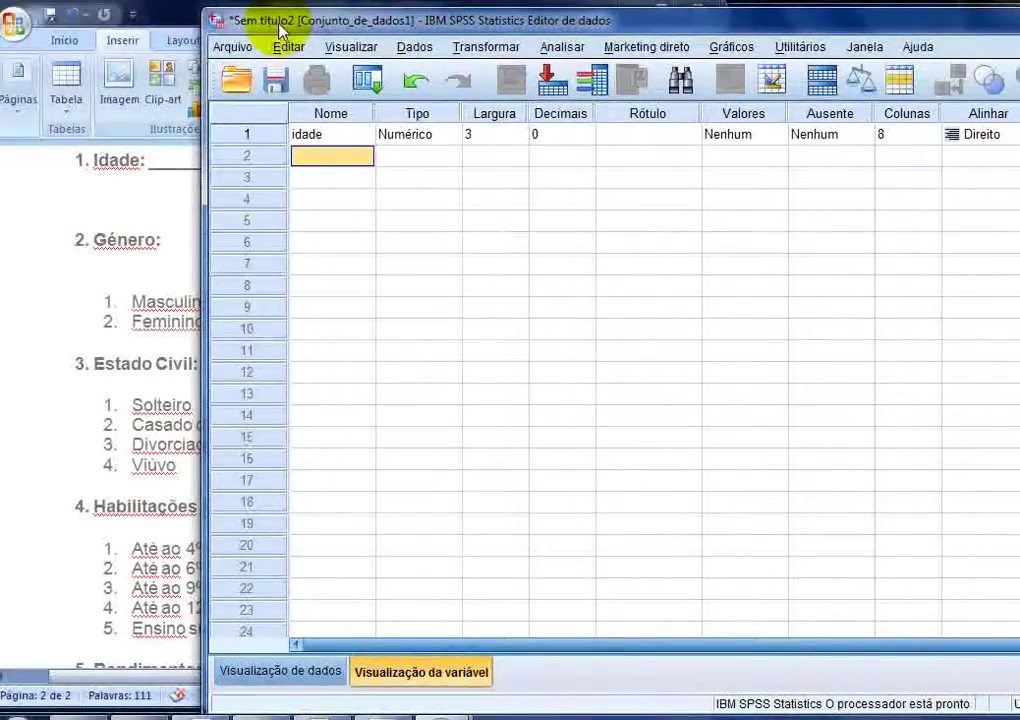
pyautogui.write('genero')
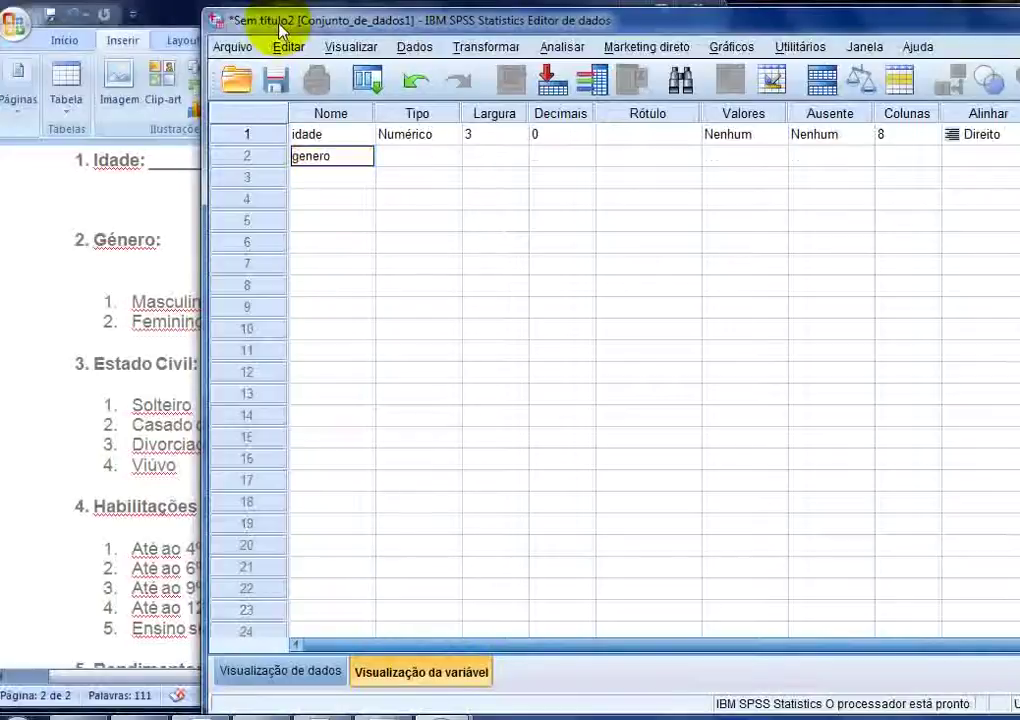
pyautogui.press('Return')
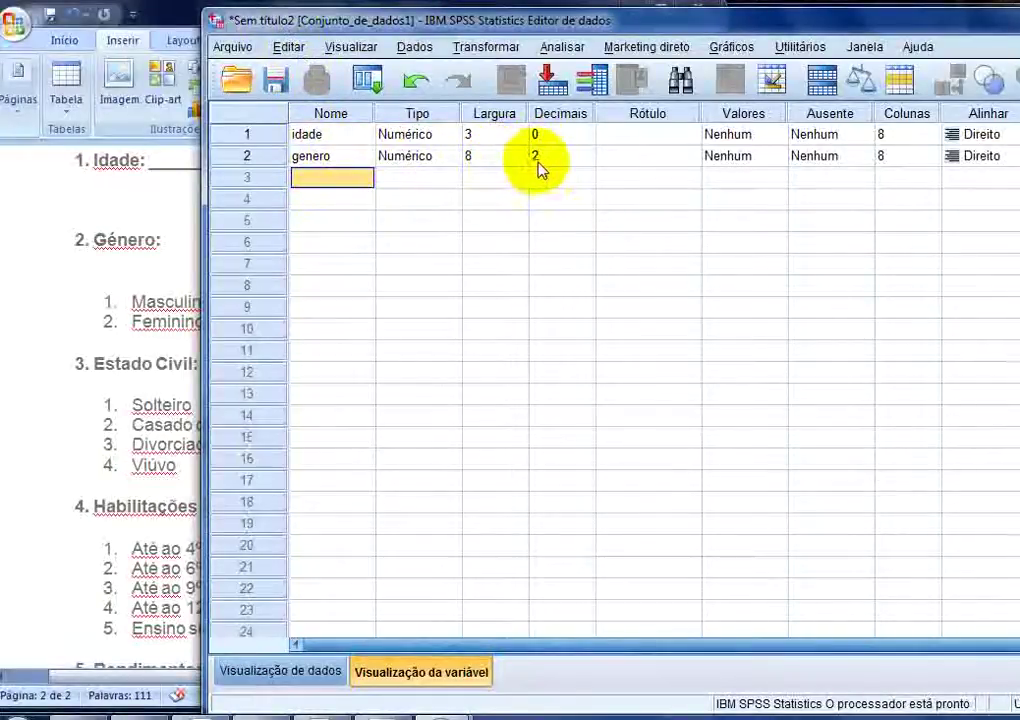
# Step: Set the decimals of the genero variable to 0 and its width to 1
pyautogui.click(578, 160)
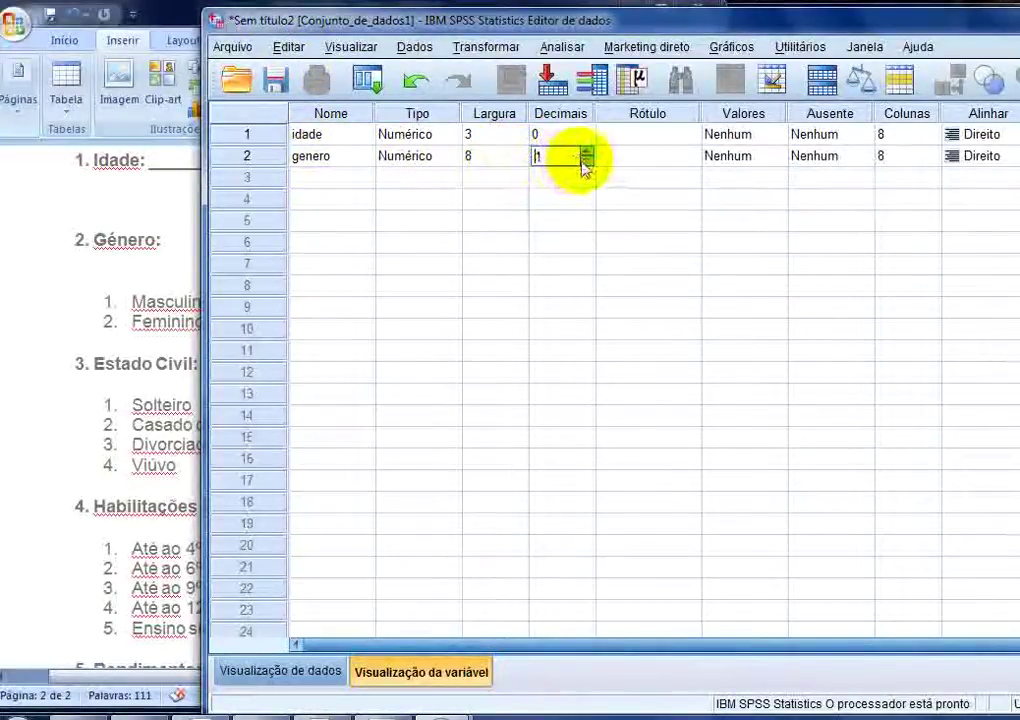
pyautogui.click(587, 162)
pyautogui.click(587, 162)
pyautogui.click(505, 160)
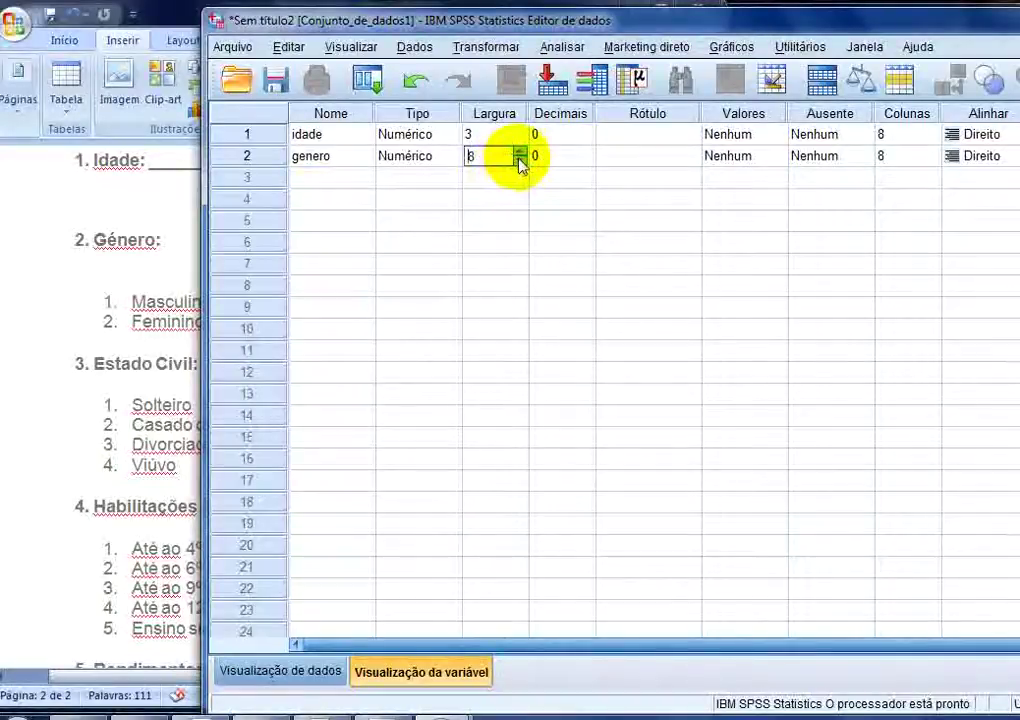
pyautogui.write('3')
pyautogui.click(520, 161)
pyautogui.click(520, 161)
pyautogui.click(343, 160)
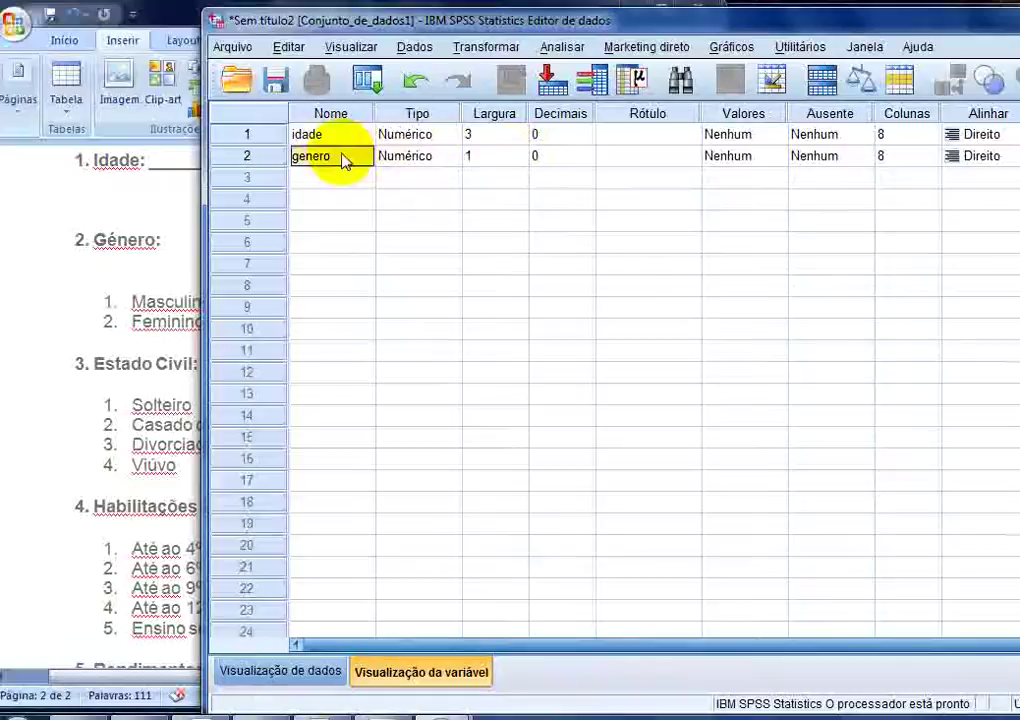
pyautogui.click(293, 134)
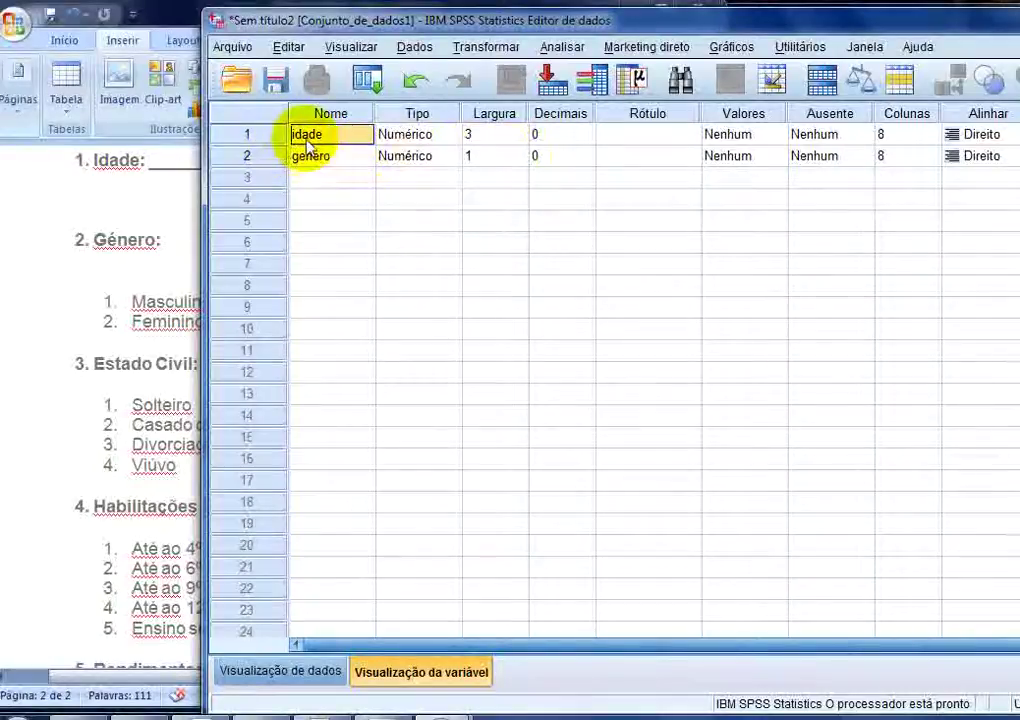
pyautogui.click(252, 142)
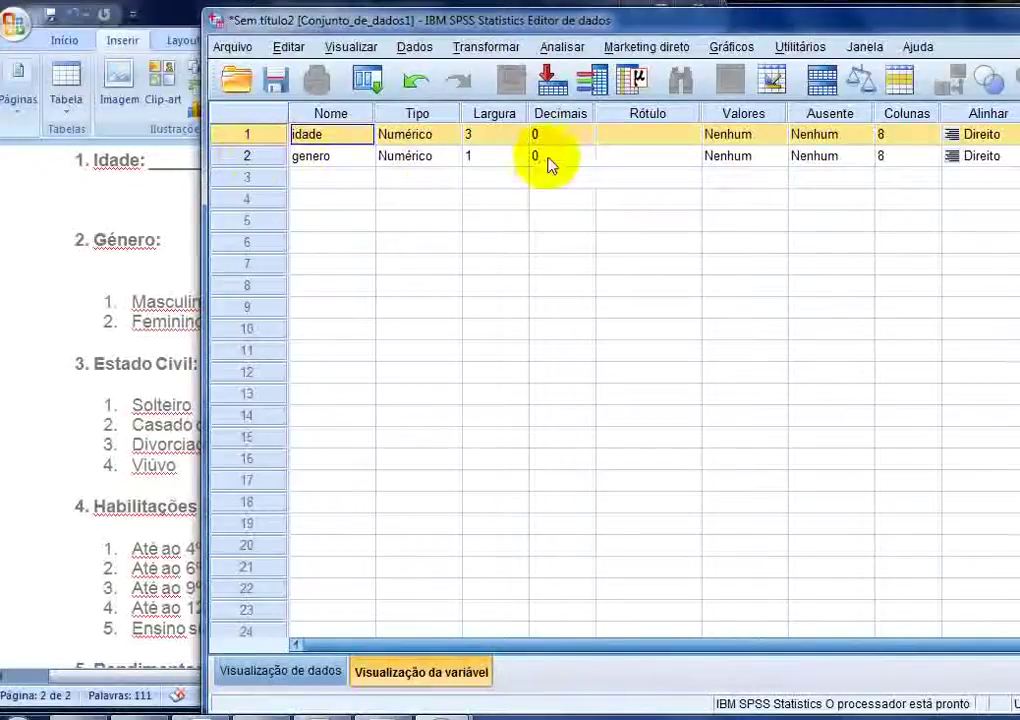
# Step: Give the genero variable the label "Sexo do sujeito"
pyautogui.click(625, 160)
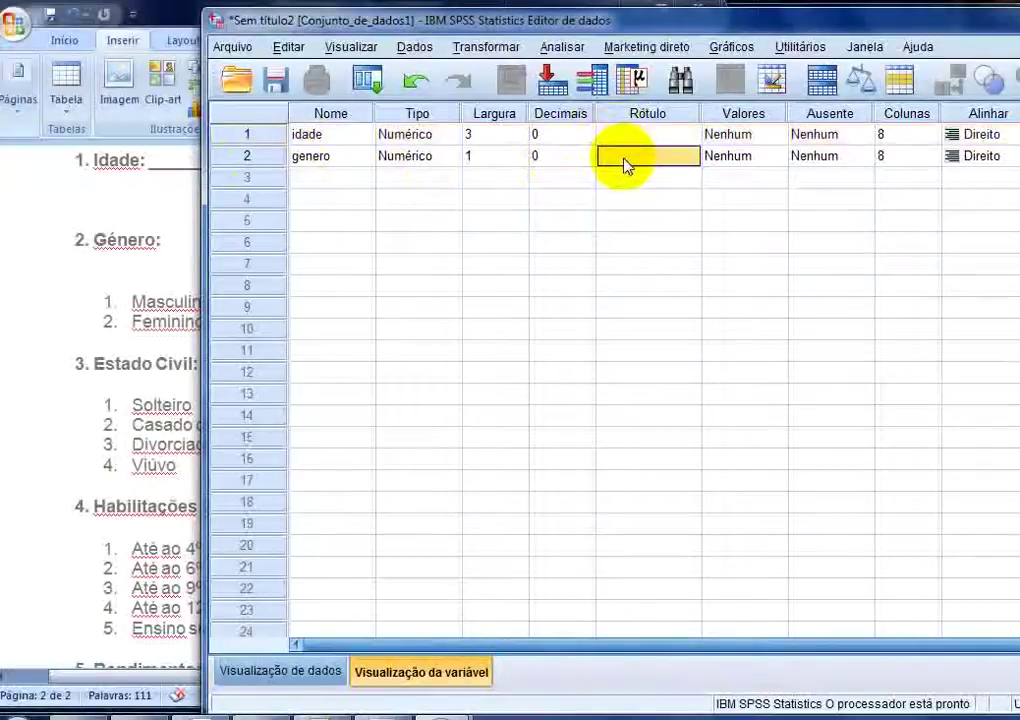
pyautogui.write('Se')
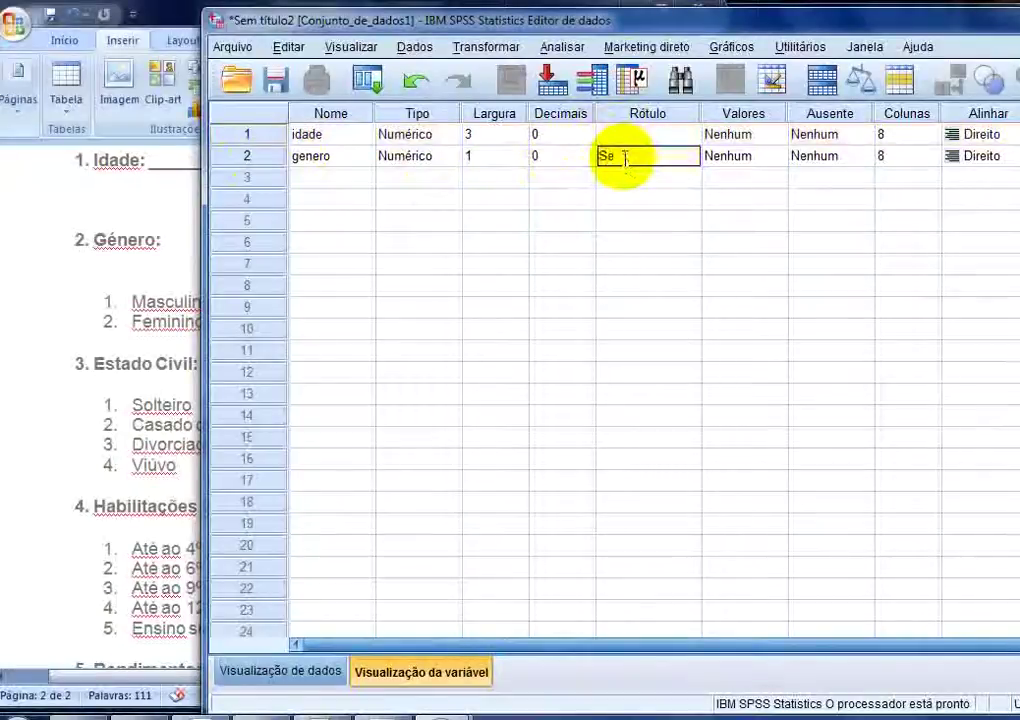
pyautogui.write('xo do sujeito')
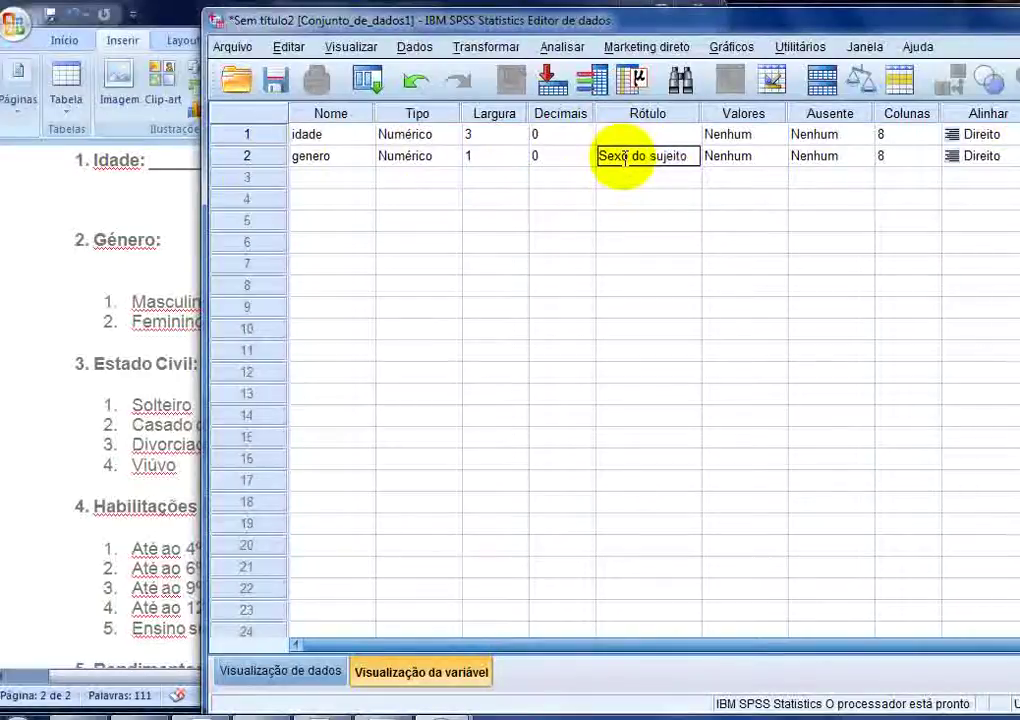
pyautogui.press('Return')
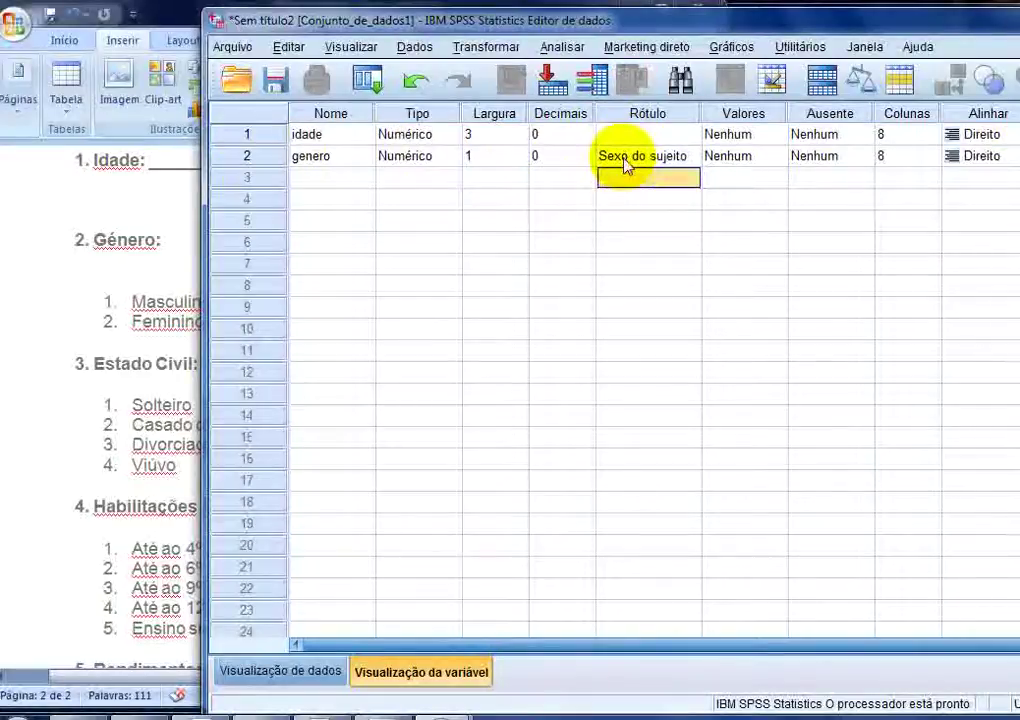
# Step: Define the value labels of the genero variable as 1 = Masculino and 2 = Feminino
pyautogui.click(725, 157)
pyautogui.click(776, 157)
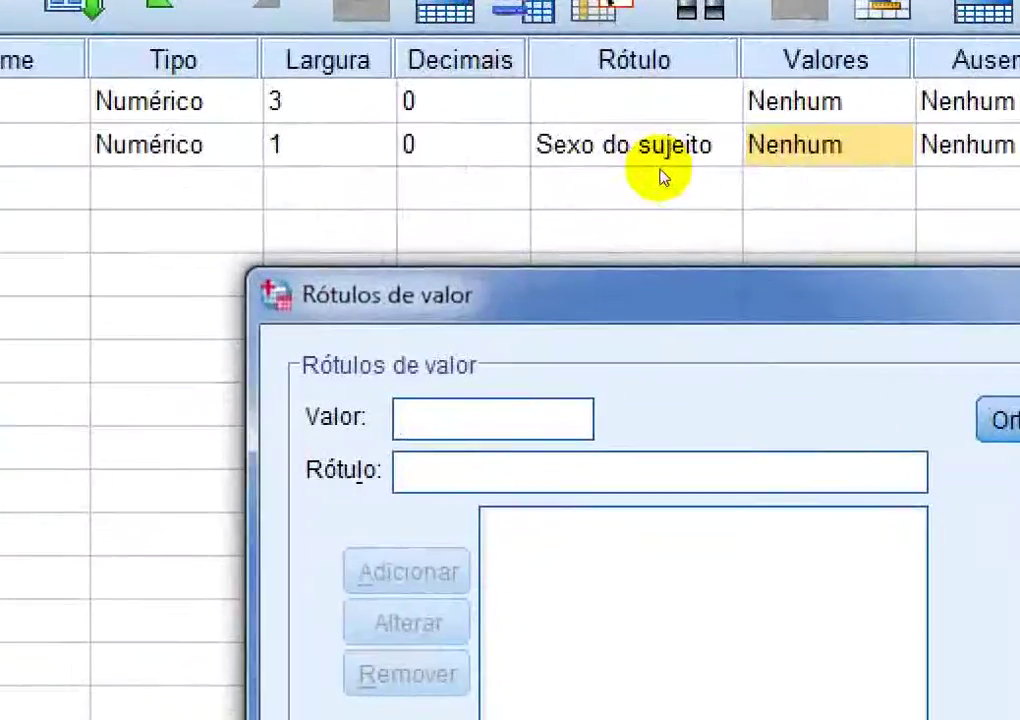
pyautogui.write('1')
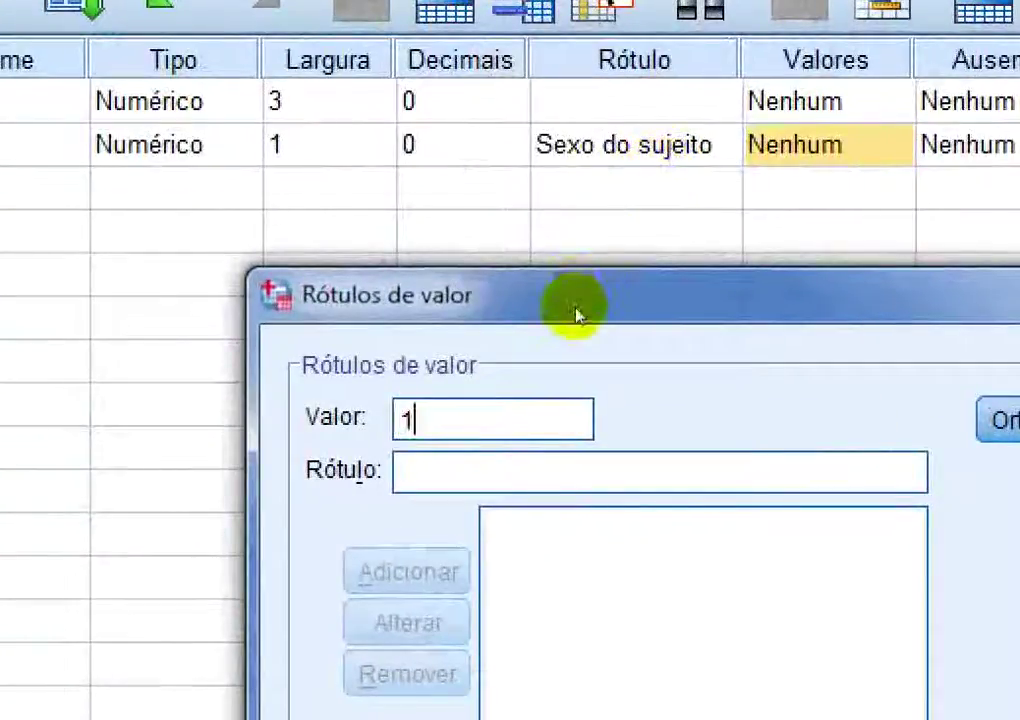
pyautogui.press('Tab')
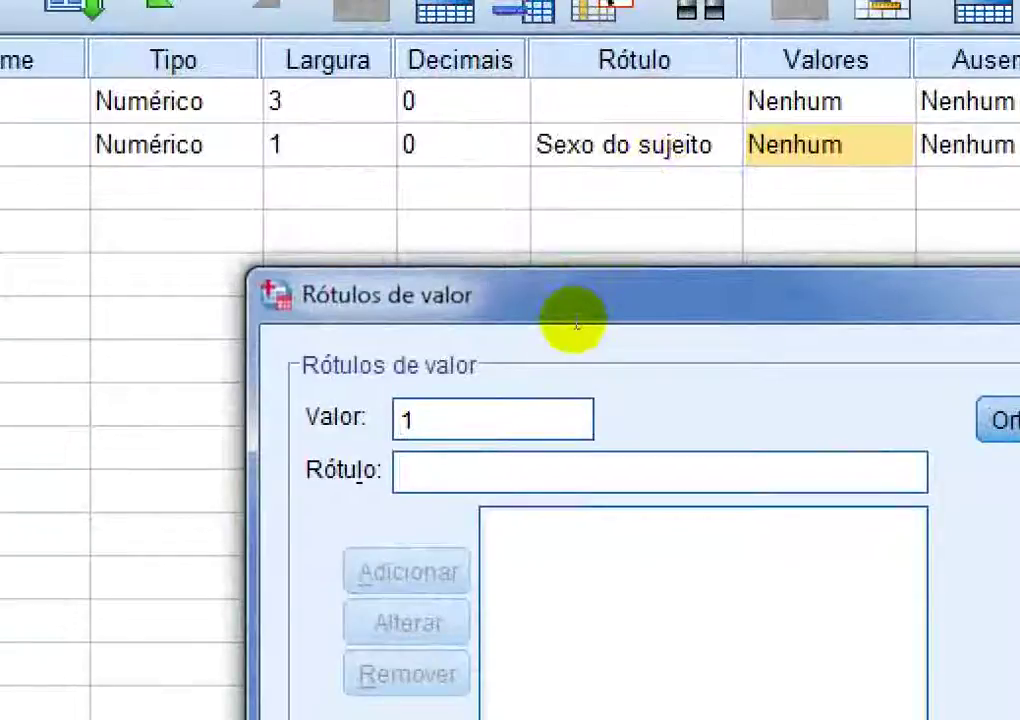
pyautogui.write('Masculino')
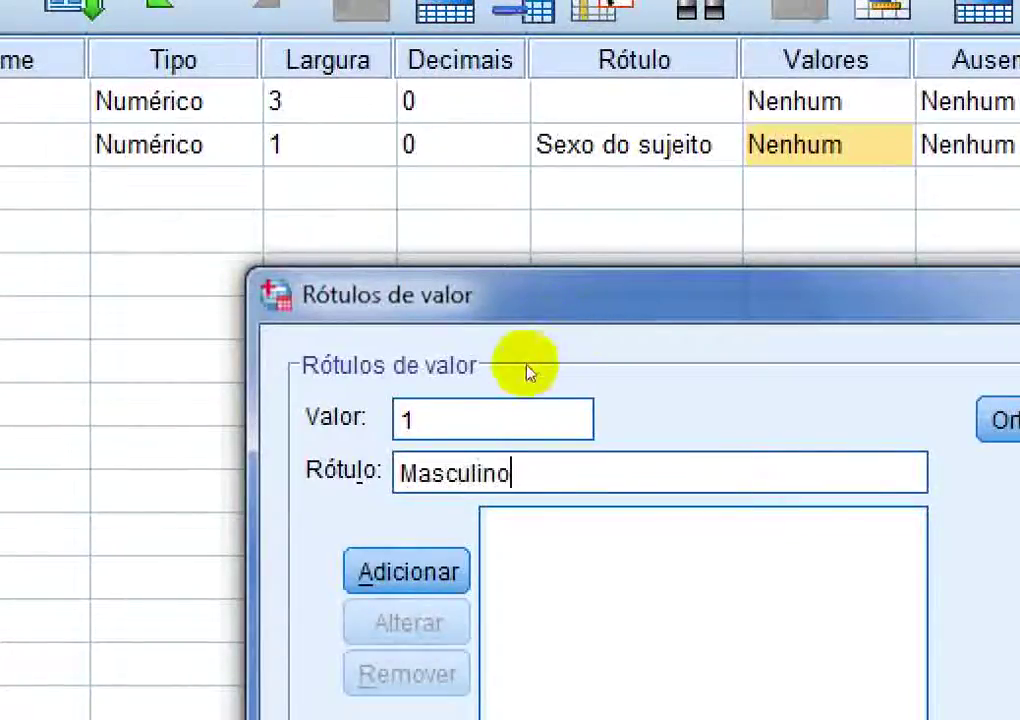
pyautogui.press('Return')
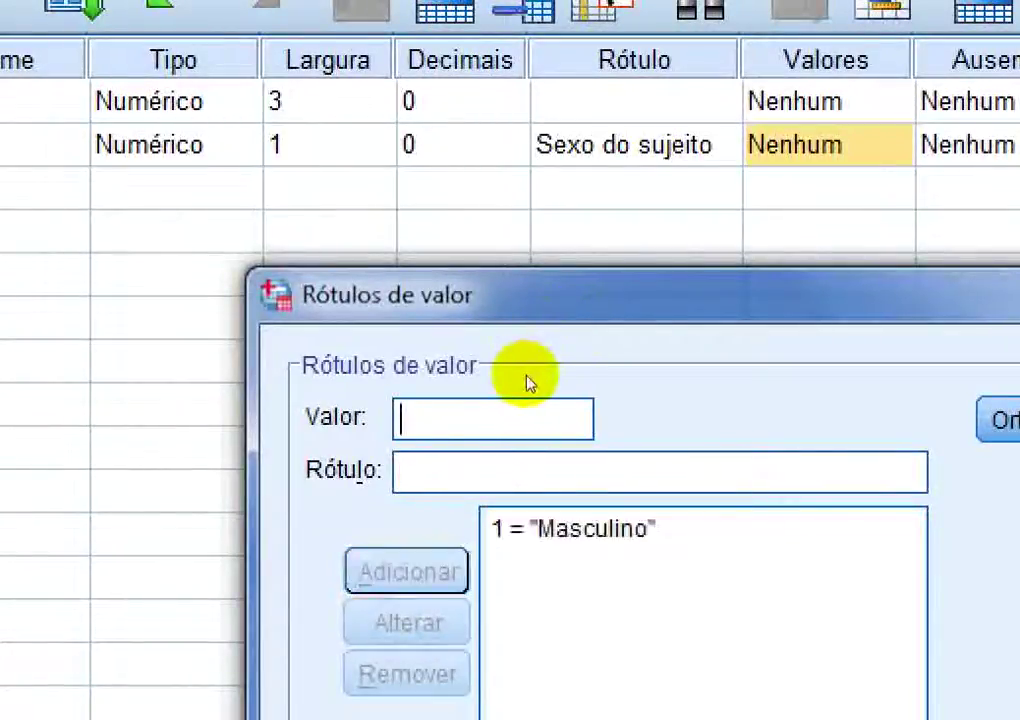
pyautogui.write('2')
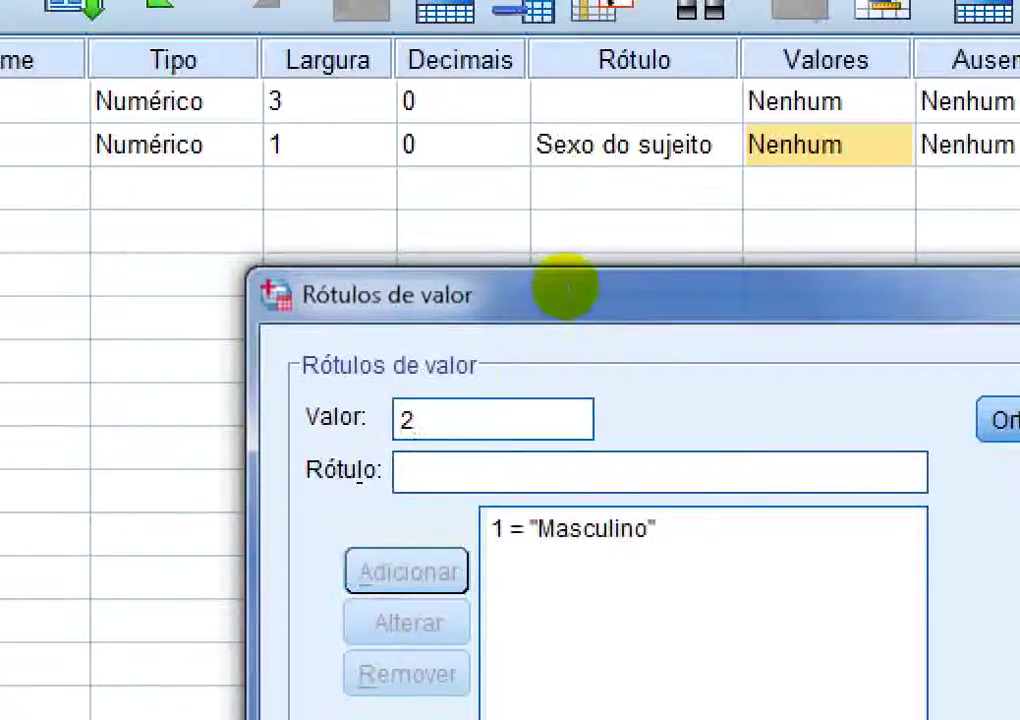
pyautogui.press('Tab')
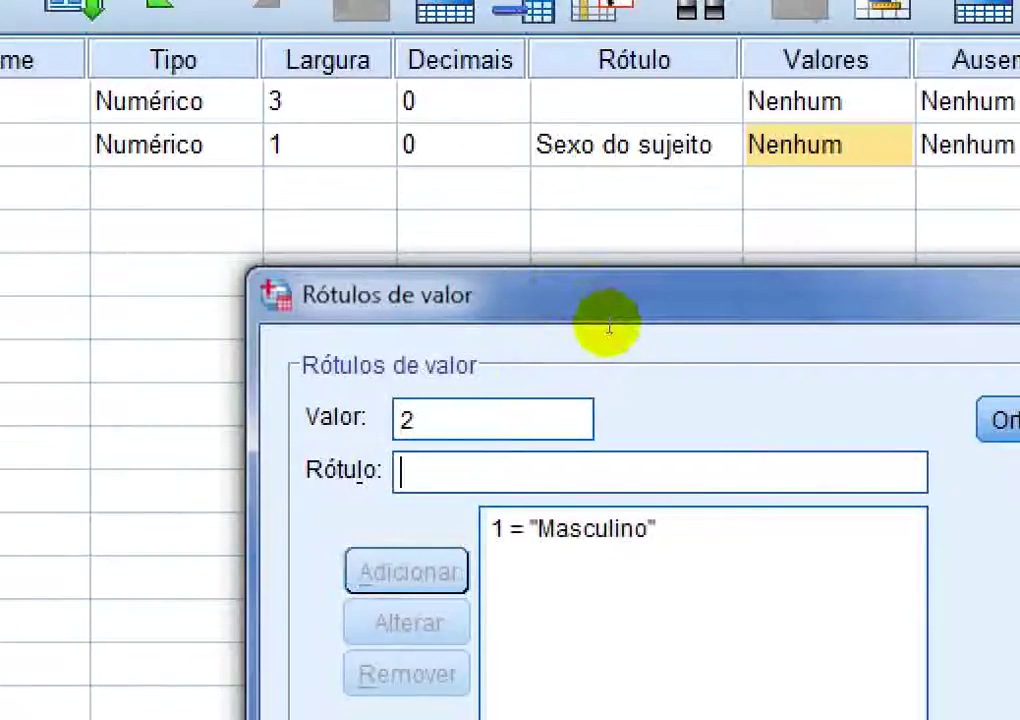
pyautogui.write('Feminino')
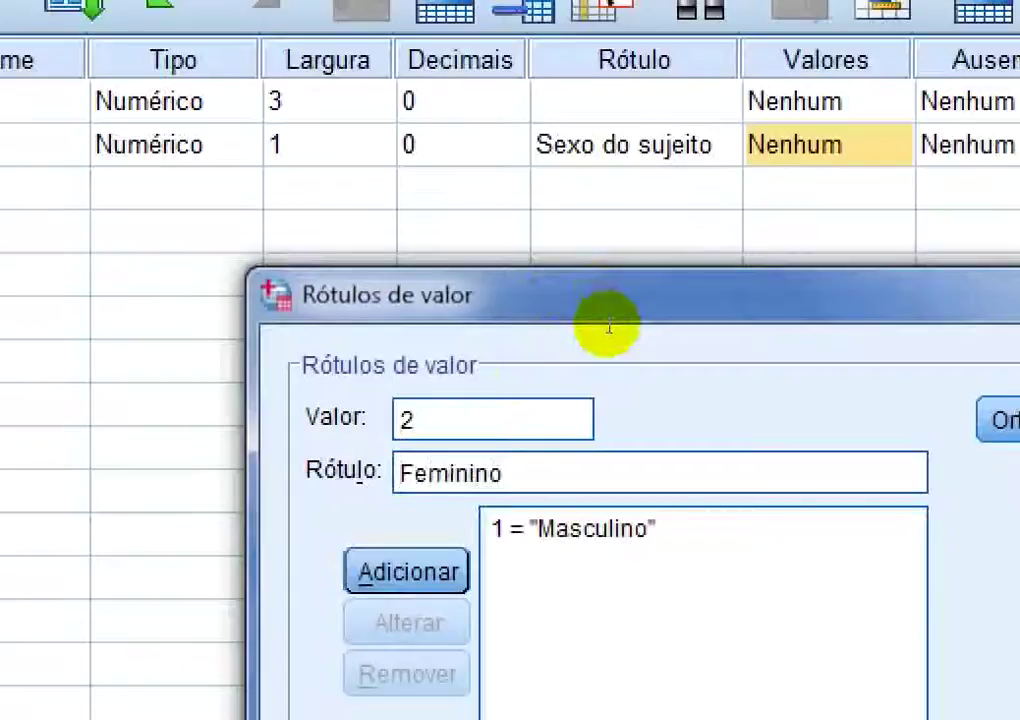
pyautogui.press('Tab')
pyautogui.press('Return')
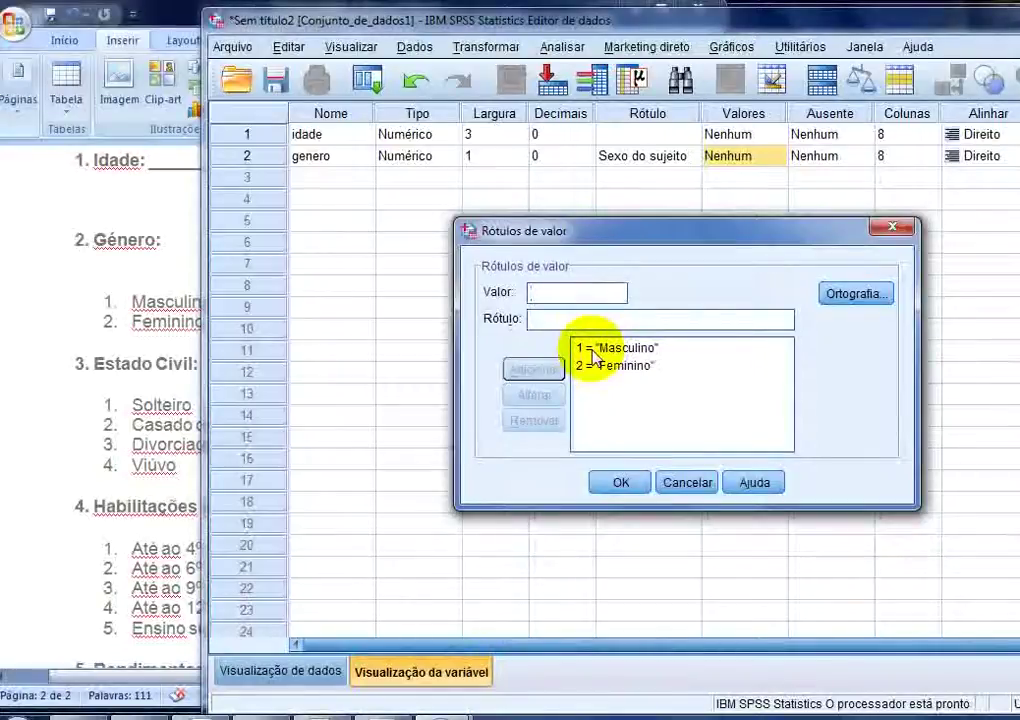
pyautogui.click(617, 494)
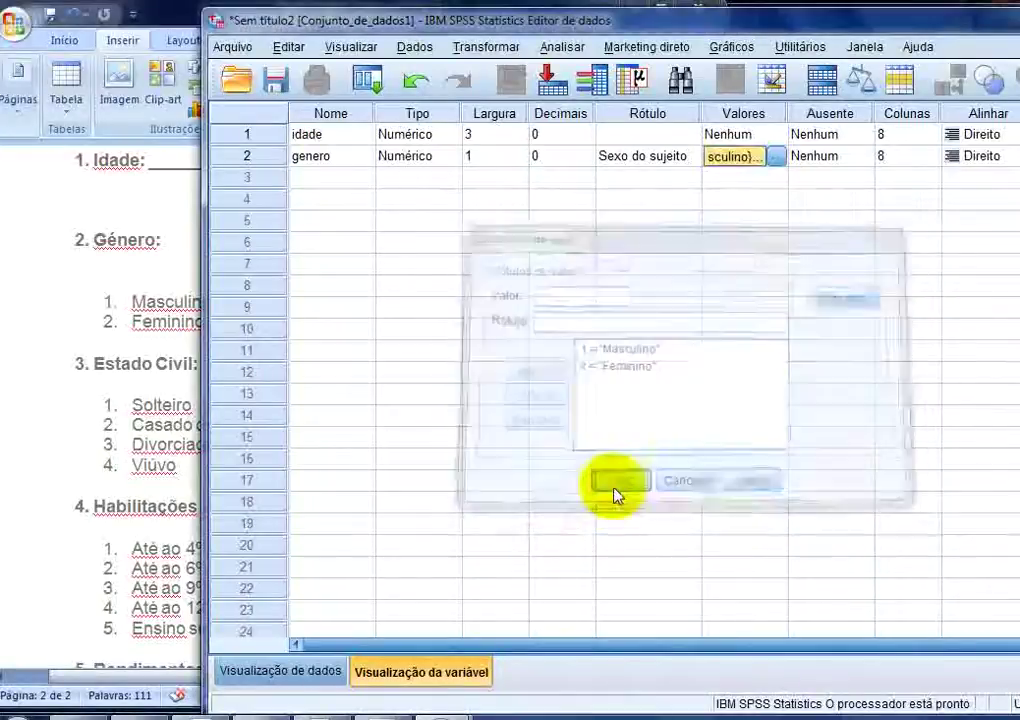
# Step: Set the measurement level of the genero variable to Nominal
pyautogui.moveTo(587, 645); pyautogui.dragTo(662, 645)
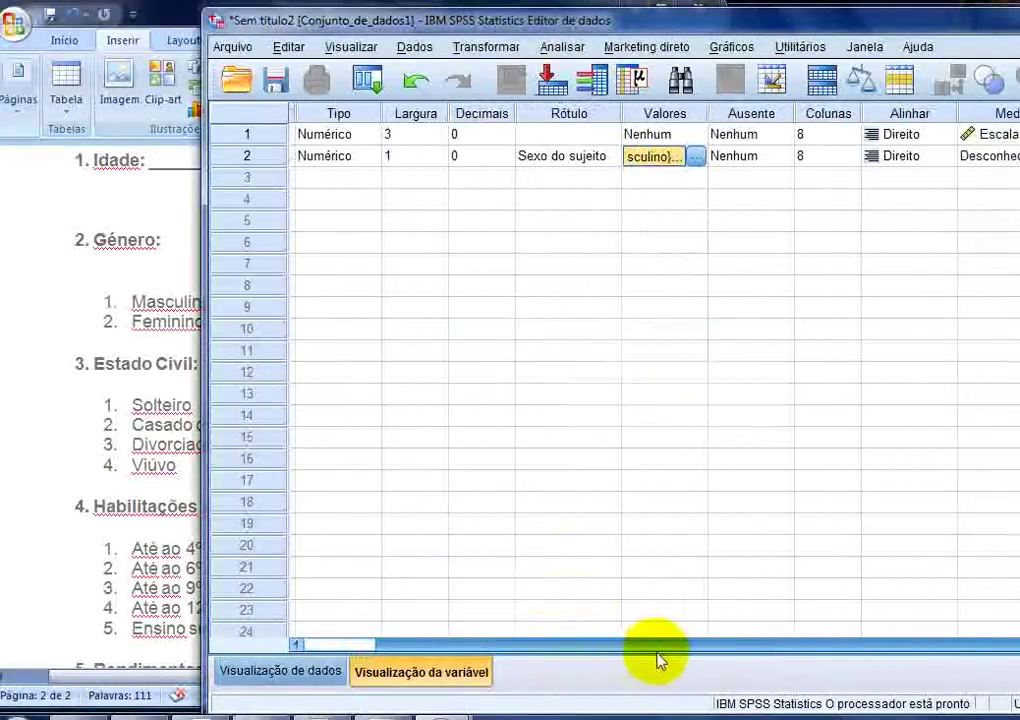
pyautogui.moveTo(858, 24); pyautogui.dragTo(814, 27)
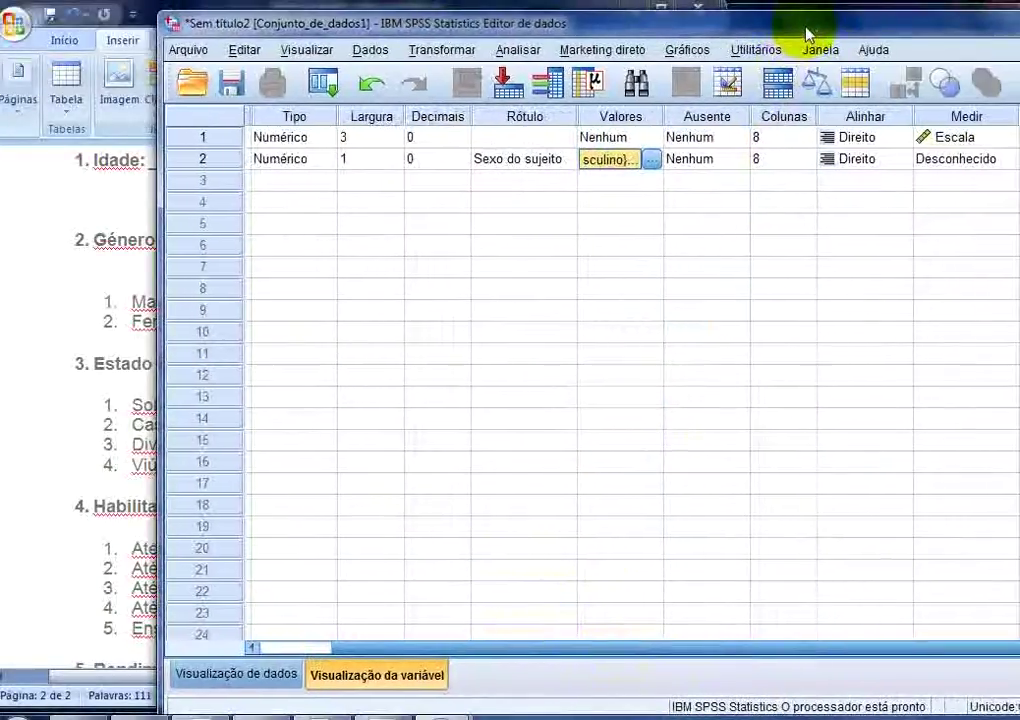
pyautogui.click(1002, 163)
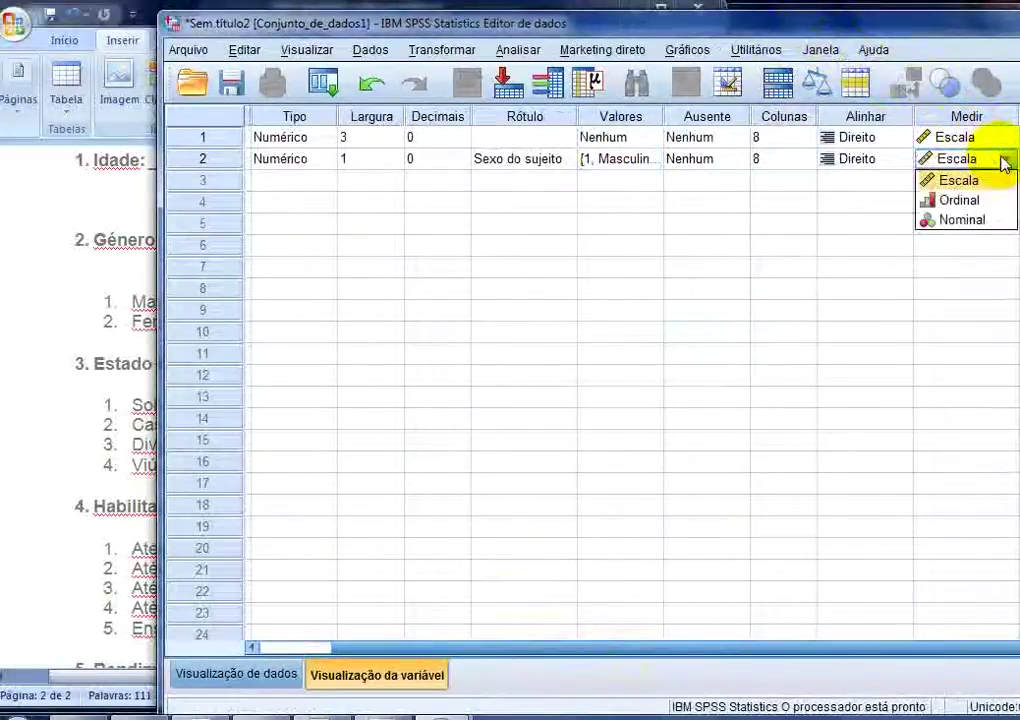
pyautogui.click(958, 219)
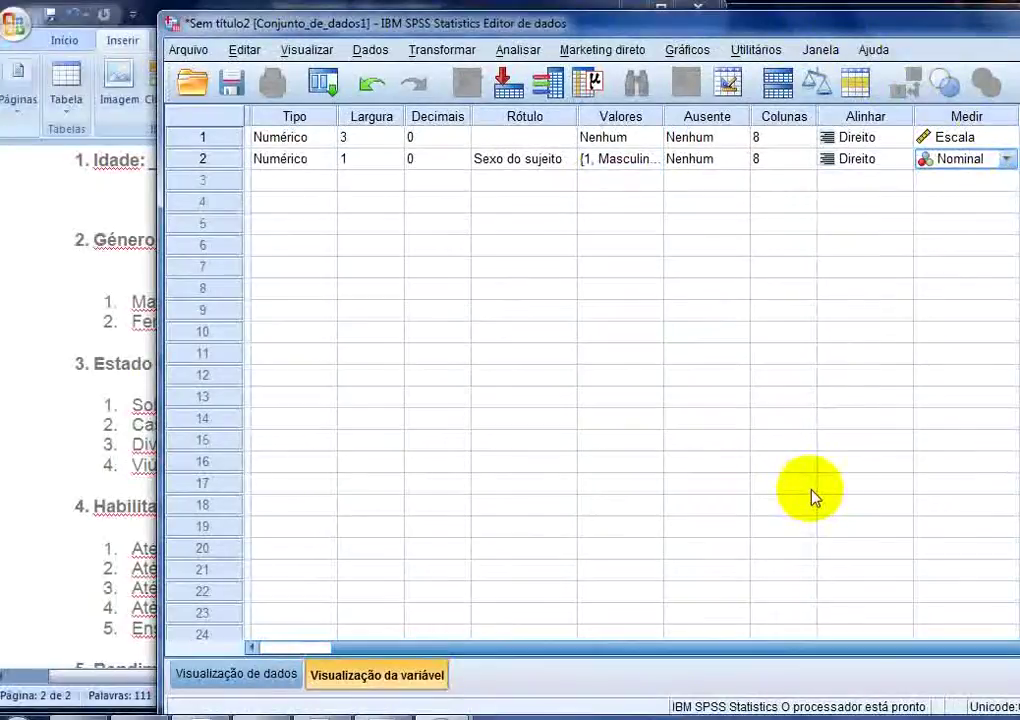
# Step: Try to add a third variable named "estado civil", following the third question of the Word questionnaire
pyautogui.hscroll(-1, 783, 648)
pyautogui.hscroll(-3, 783, 648)
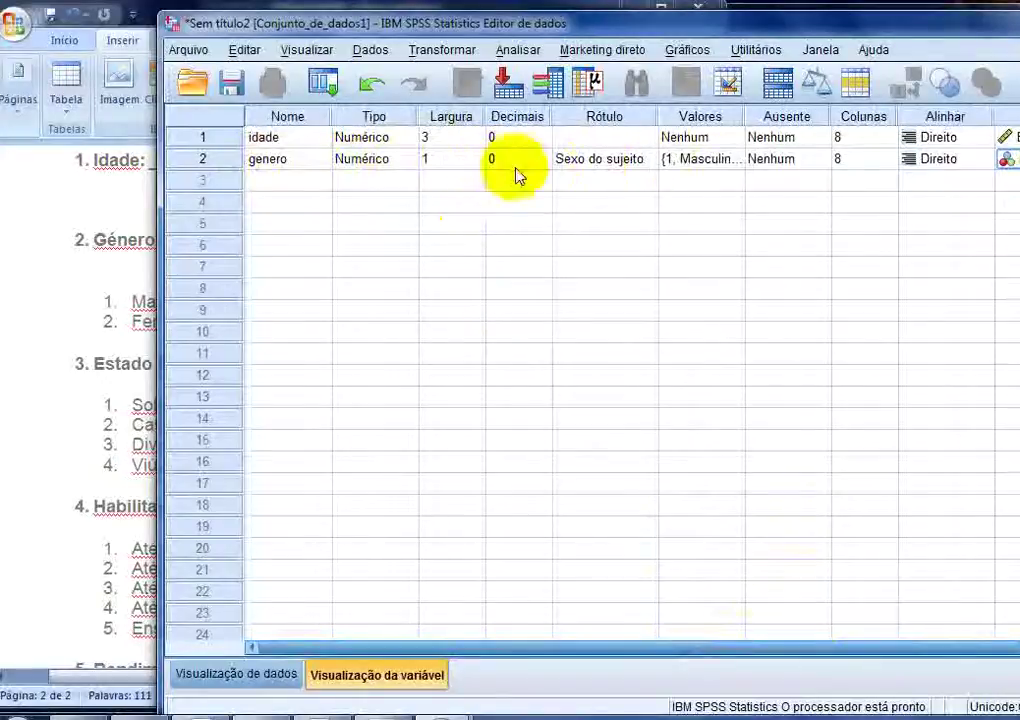
pyautogui.click(120, 228)
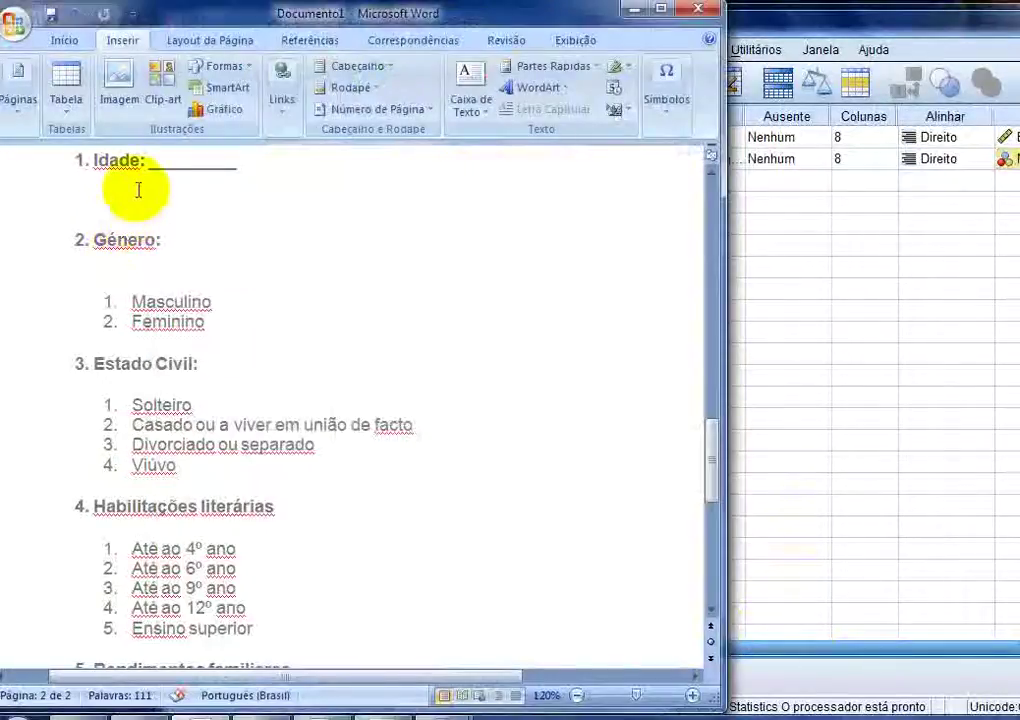
pyautogui.click(776, 376)
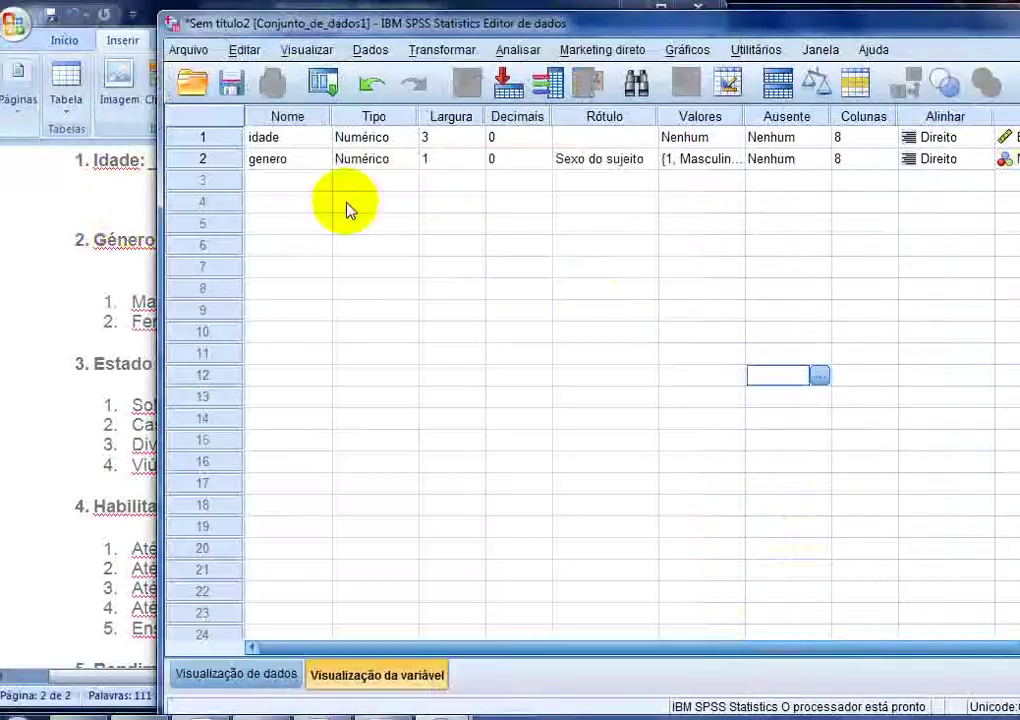
pyautogui.click(254, 183)
pyautogui.write('estad')
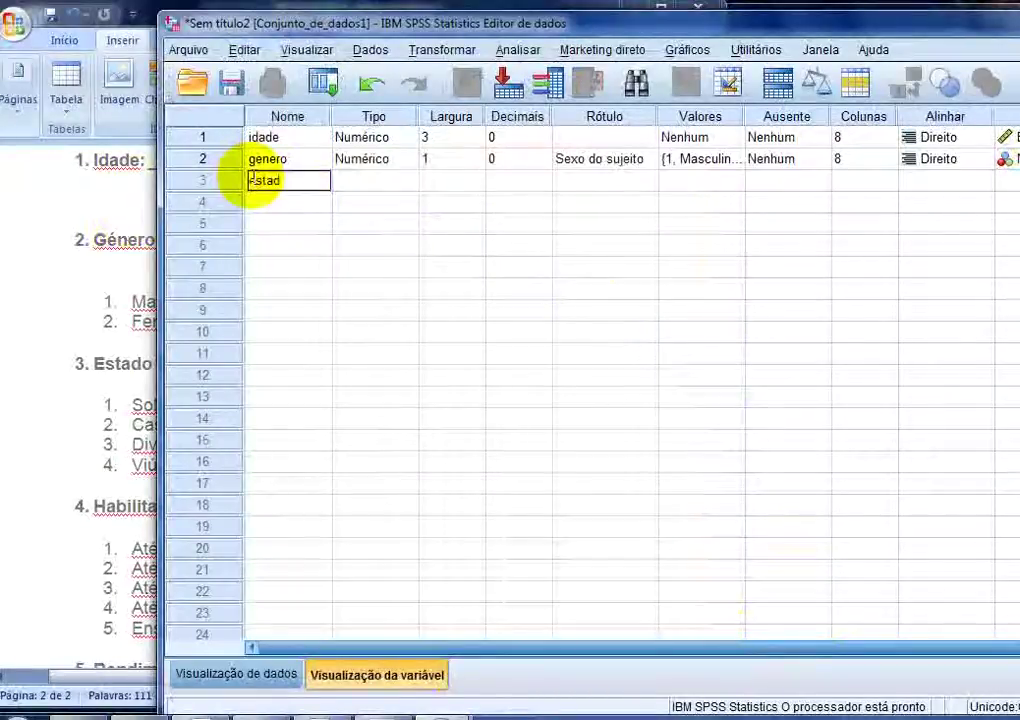
pyautogui.write('o ci')
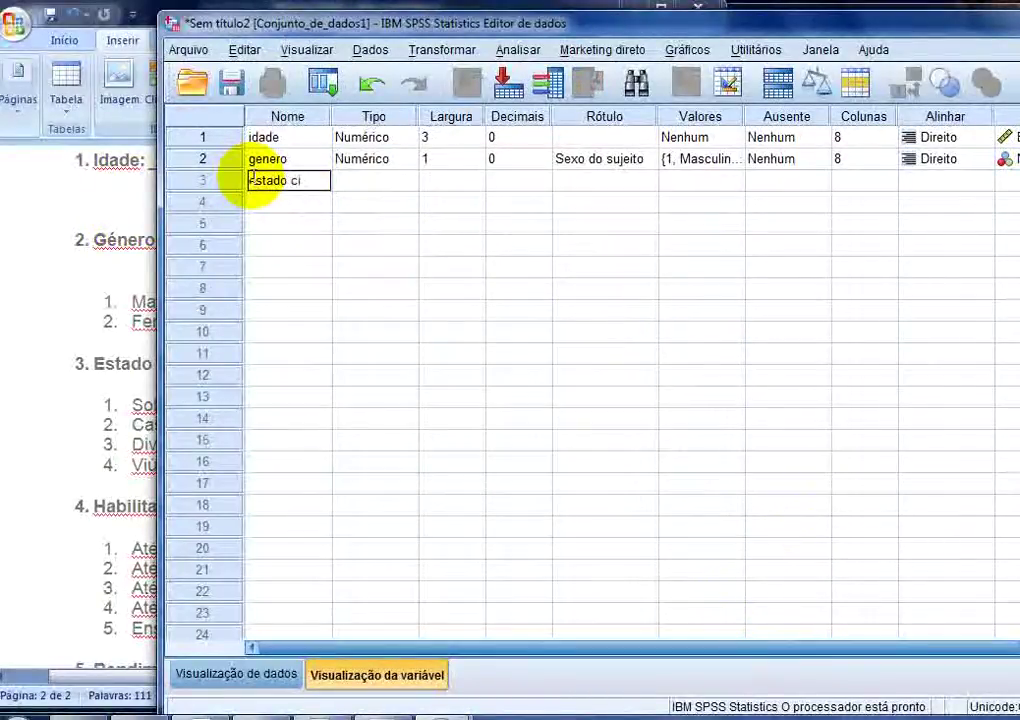
pyautogui.write('vil')
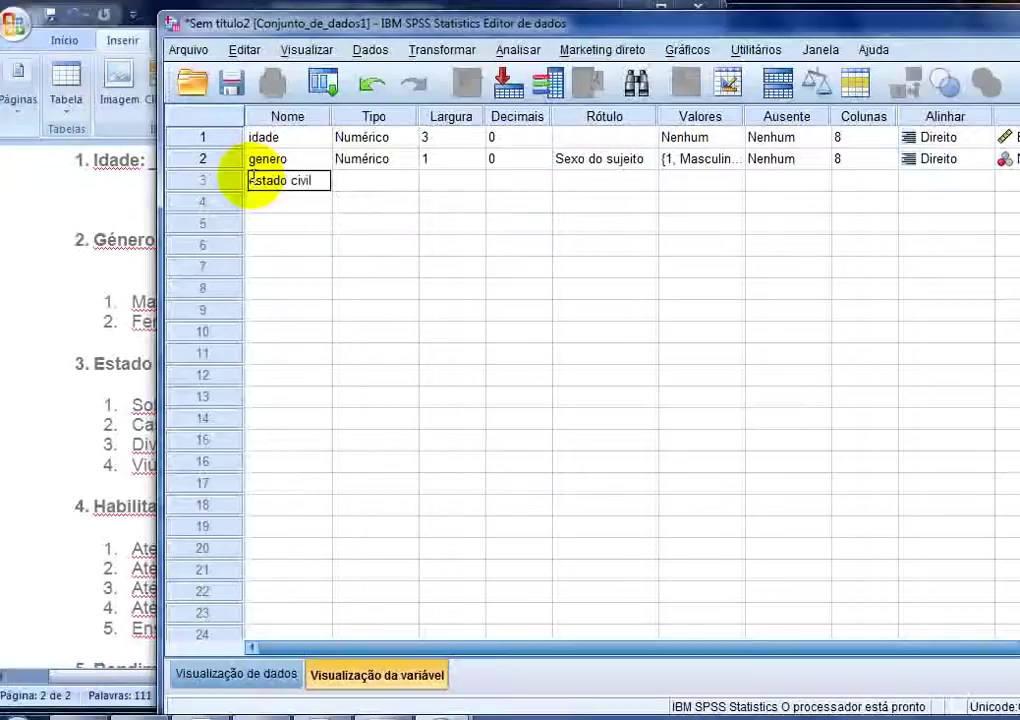
pyautogui.press('Return')
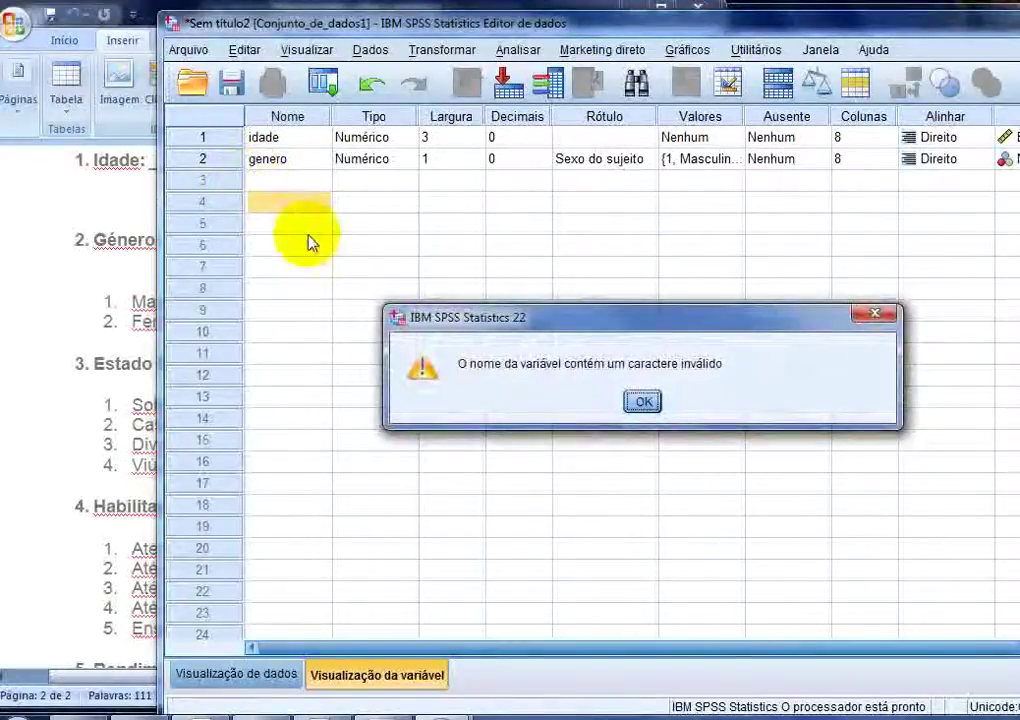
pyautogui.click(640, 402)
# Step: Add the third variable with the name estado_civil
pyautogui.click(308, 180)
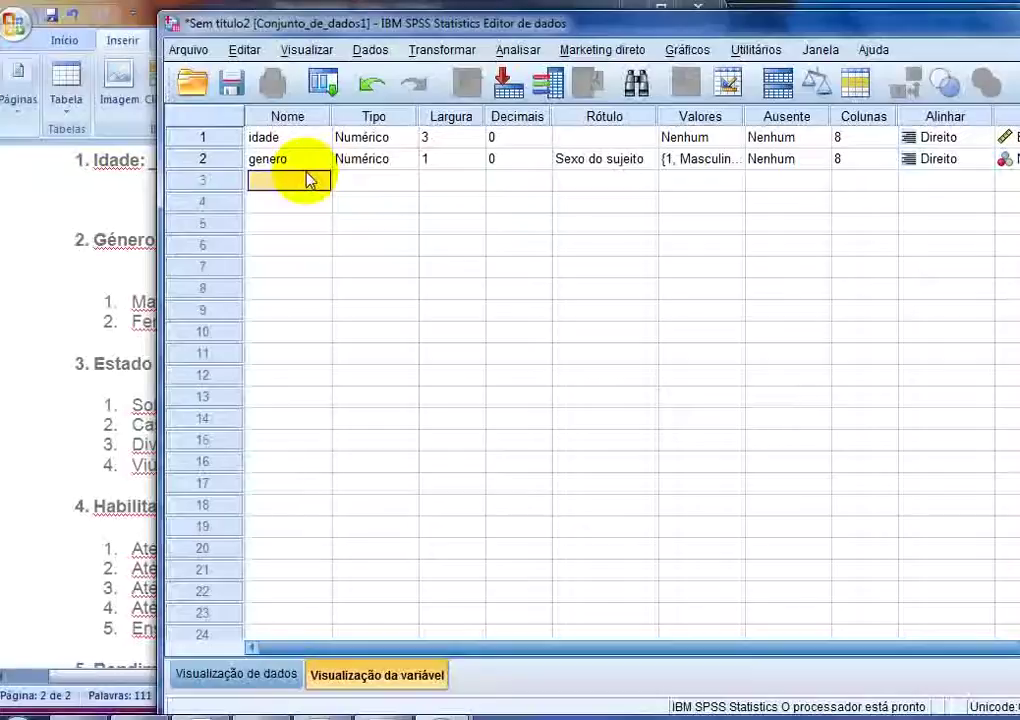
pyautogui.write('esta')
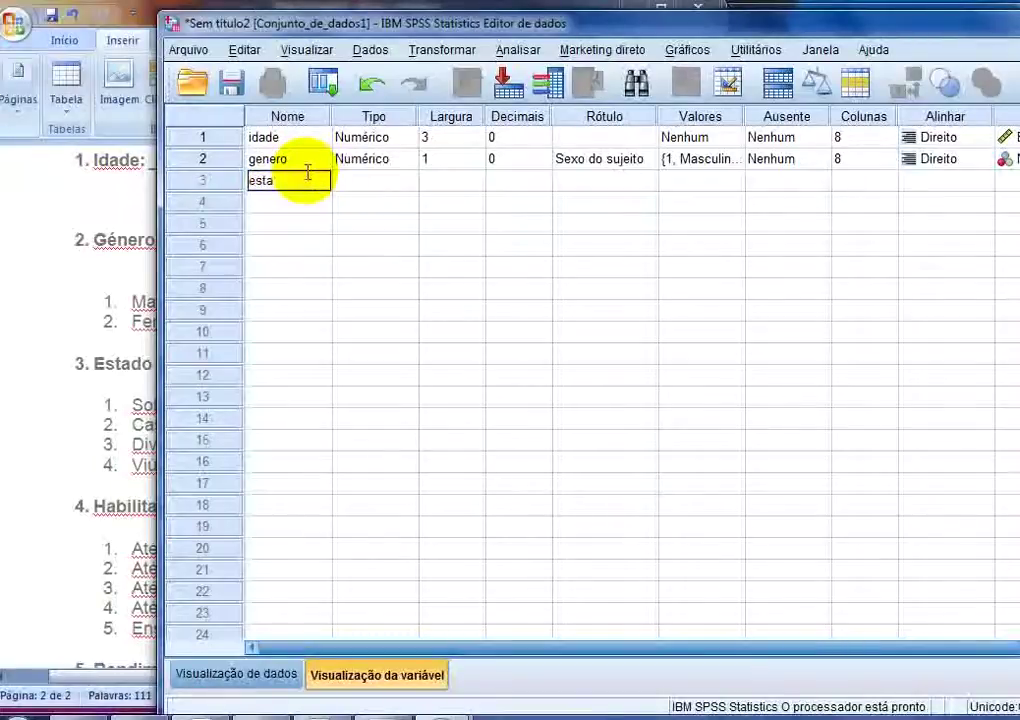
pyautogui.write('do_civil')
pyautogui.press('Return')
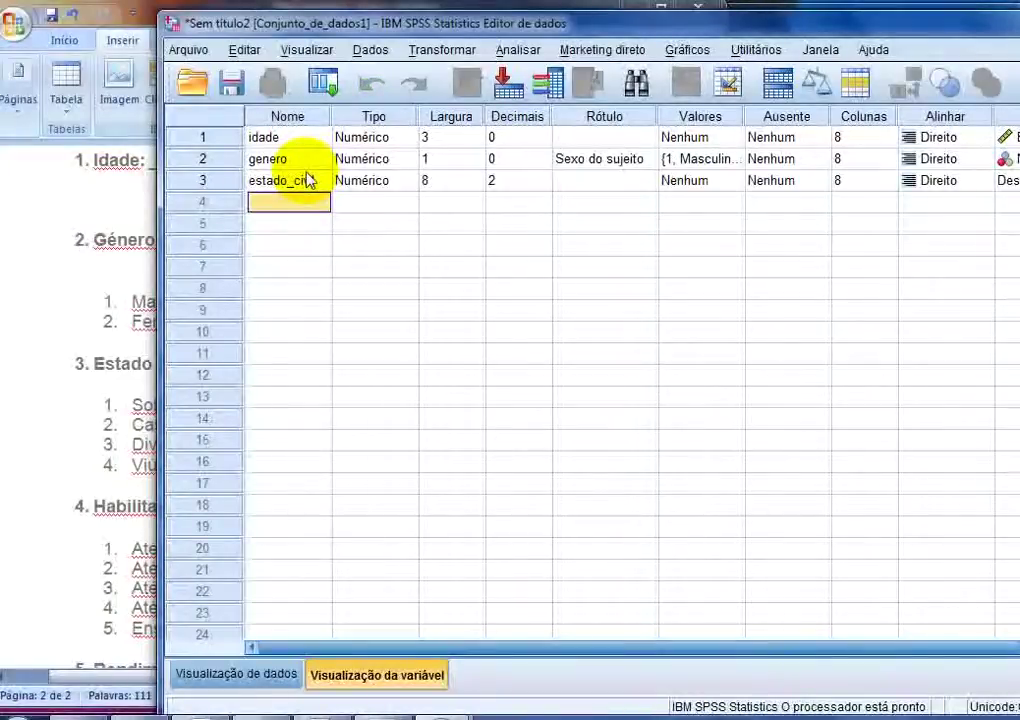
# Step: Try to reduce the width of the estado_civil variable to 2
pyautogui.click(445, 188)
pyautogui.click(477, 185)
pyautogui.click(477, 185)
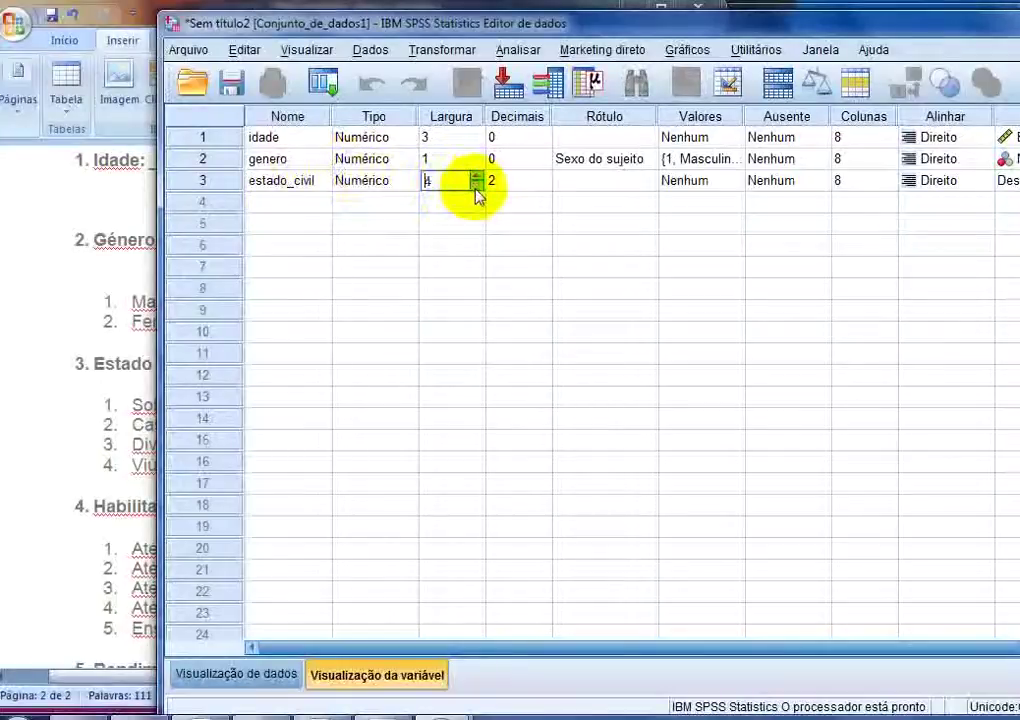
pyautogui.click(477, 185)
pyautogui.click(477, 185)
pyautogui.click(477, 185)
pyautogui.click(477, 185)
pyautogui.click(477, 185)
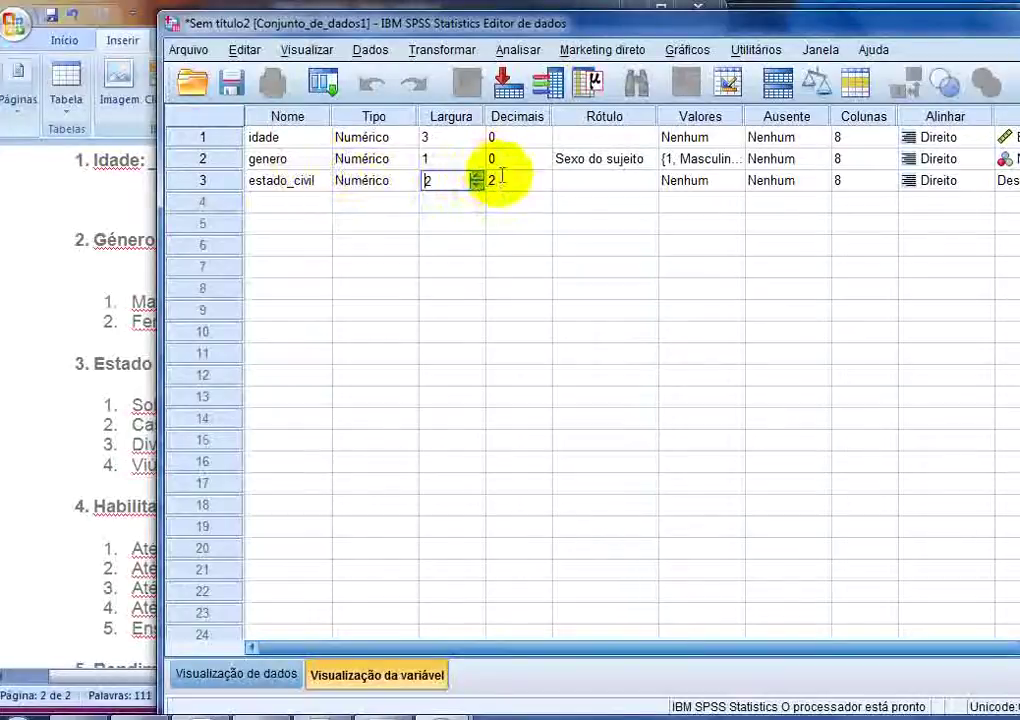
pyautogui.click(505, 181)
pyautogui.click(640, 405)
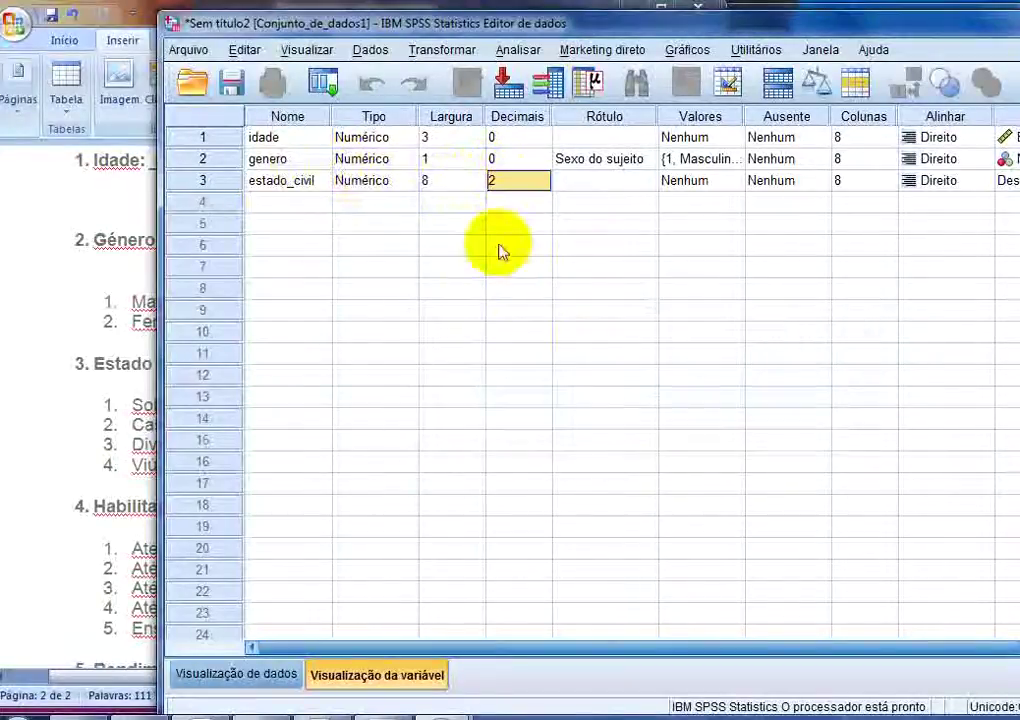
# Step: Set the decimals of the estado_civil variable to 0 and its width to 1
pyautogui.click(526, 183)
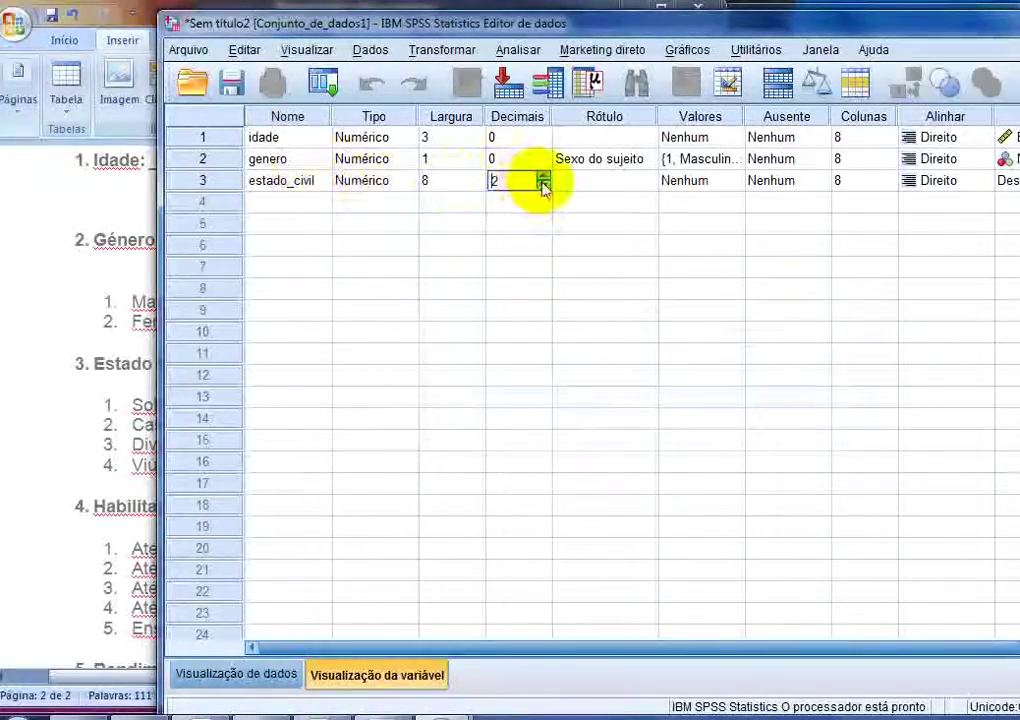
pyautogui.click(542, 186)
pyautogui.click(542, 186)
pyautogui.click(473, 183)
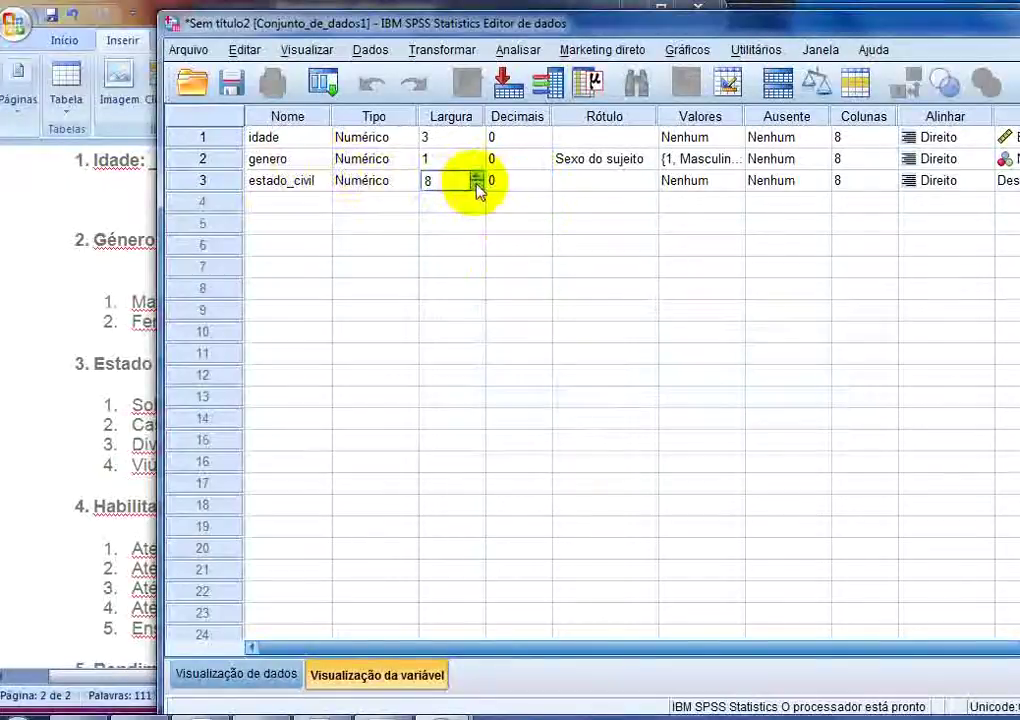
pyautogui.click(477, 187)
pyautogui.click(477, 187)
pyautogui.click(477, 187)
pyautogui.click(477, 187)
pyautogui.click(477, 187)
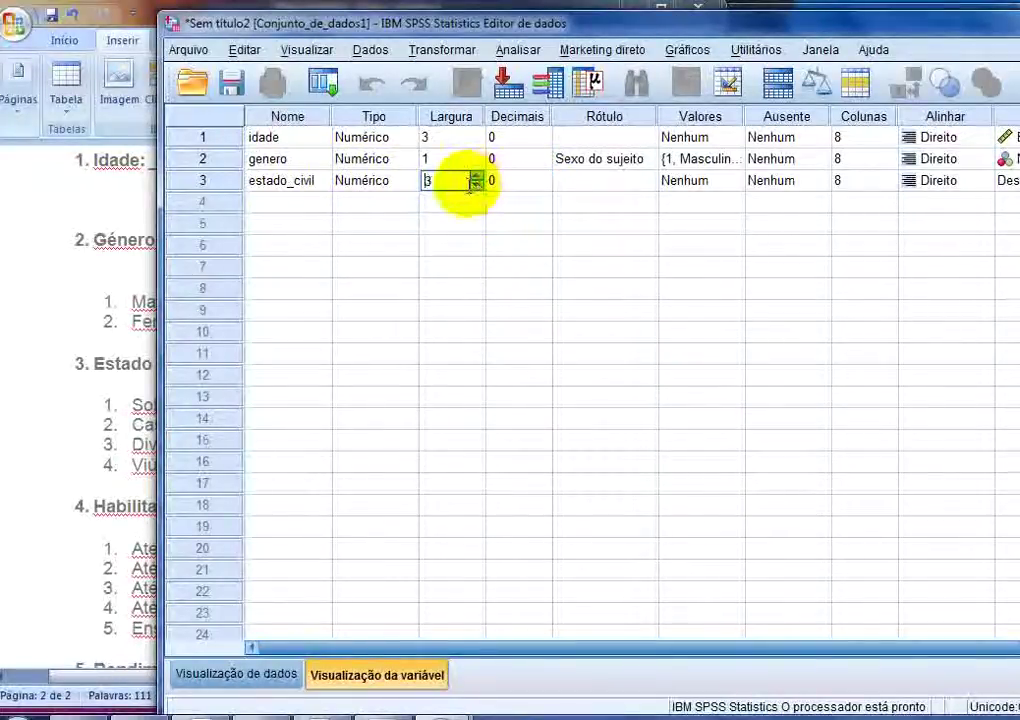
pyautogui.click(477, 187)
pyautogui.click(477, 187)
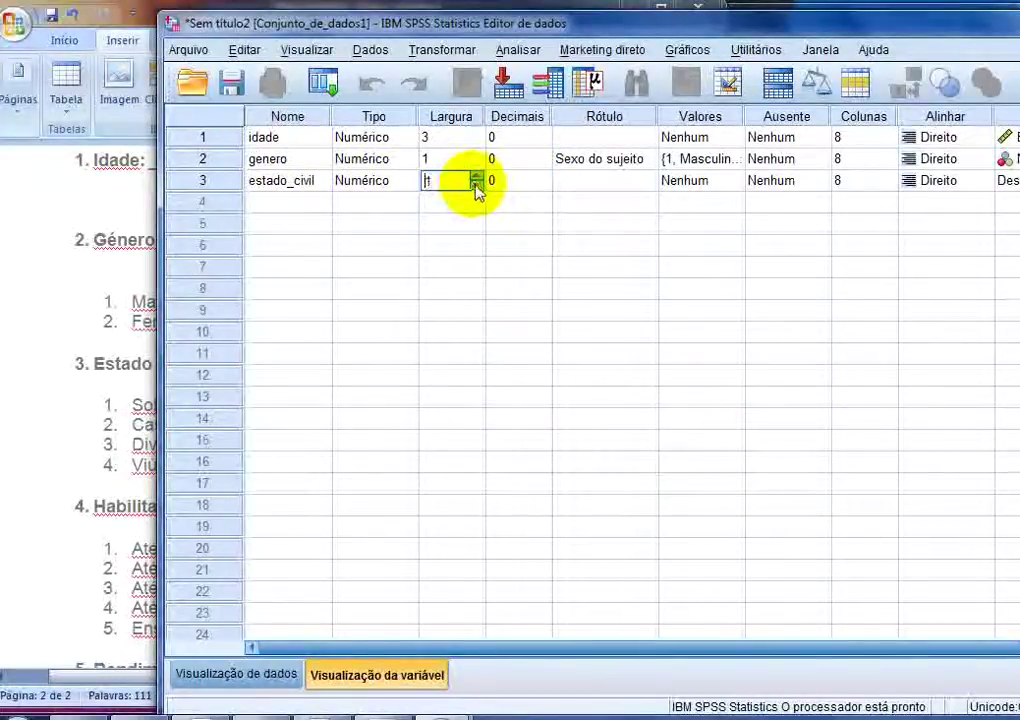
pyautogui.press('Tab')
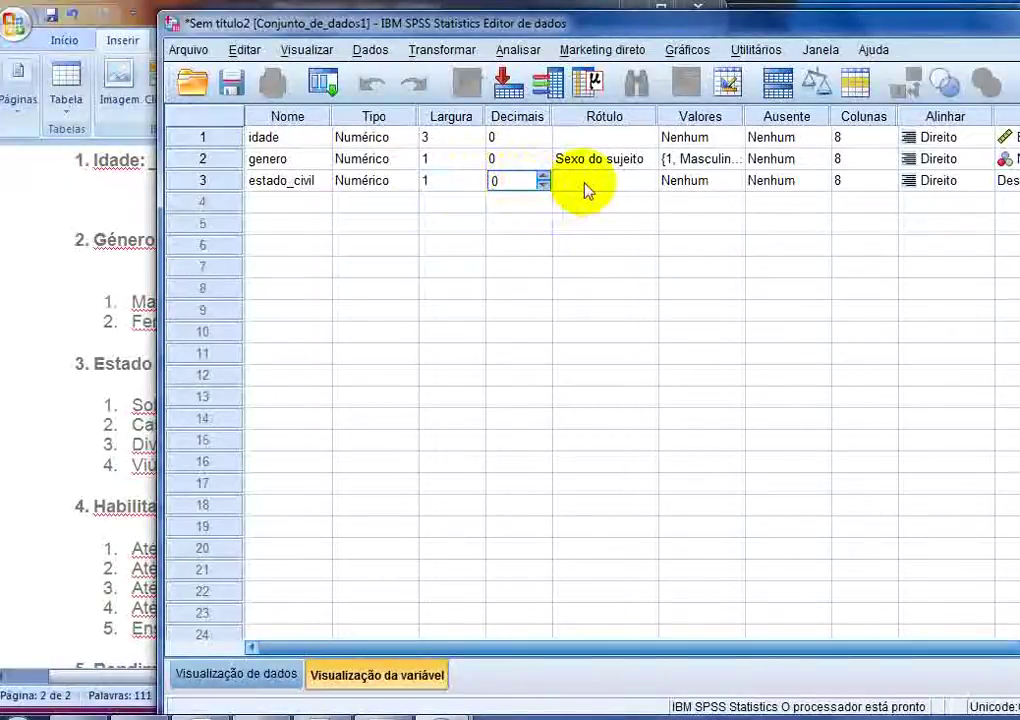
# Step: Give the estado_civil variable the label "Estado civil"
pyautogui.click(585, 182)
pyautogui.write('Es')
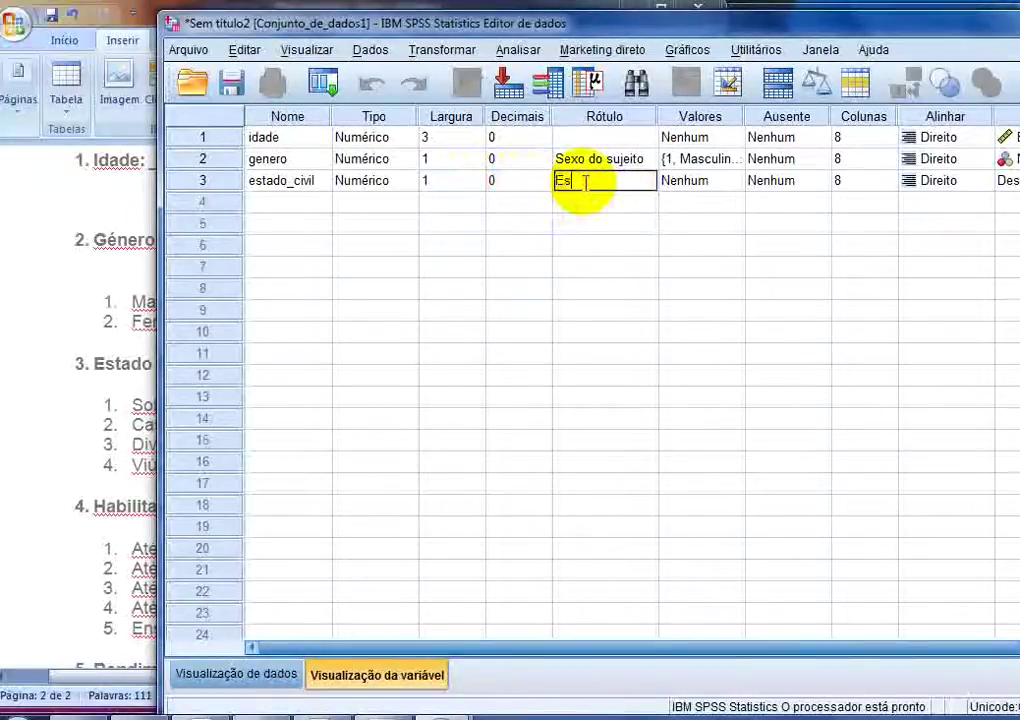
pyautogui.write('tado civil')
pyautogui.press('Return')
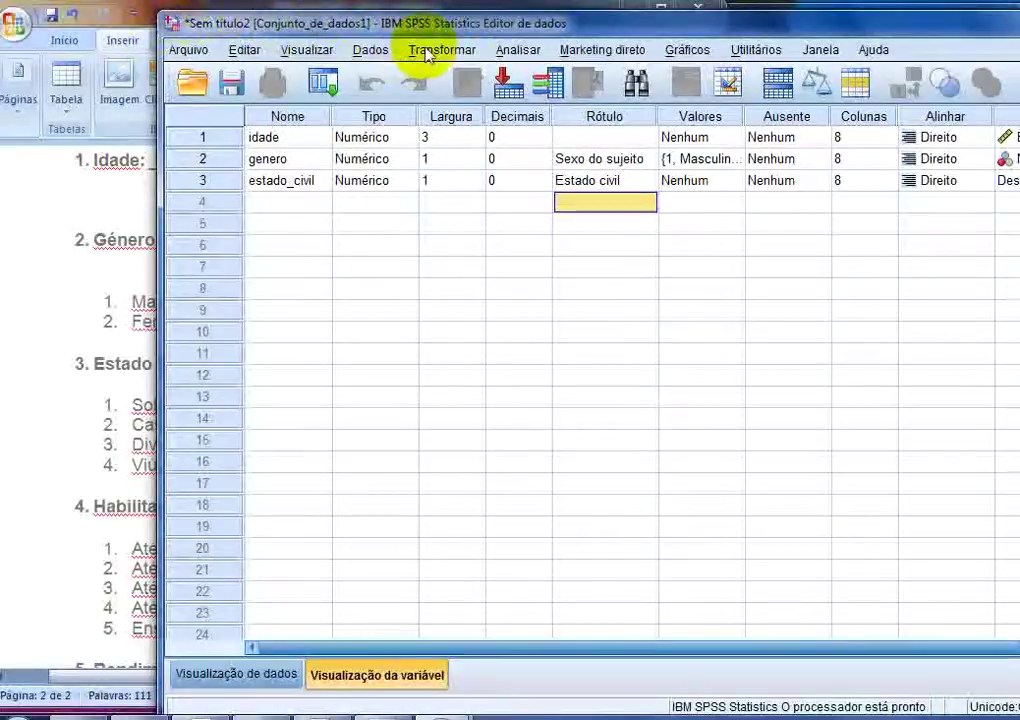
# Step: Open the value label definitions of the estado_civil variable
pyautogui.moveTo(412, 24); pyautogui.dragTo(445, 30)
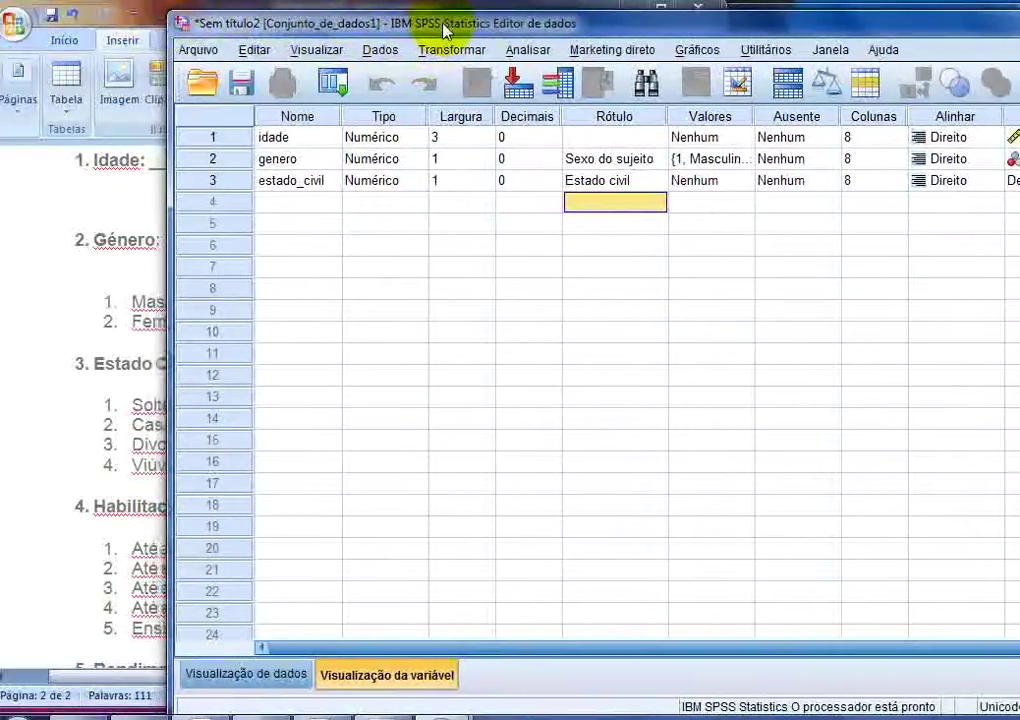
pyautogui.click(748, 181)
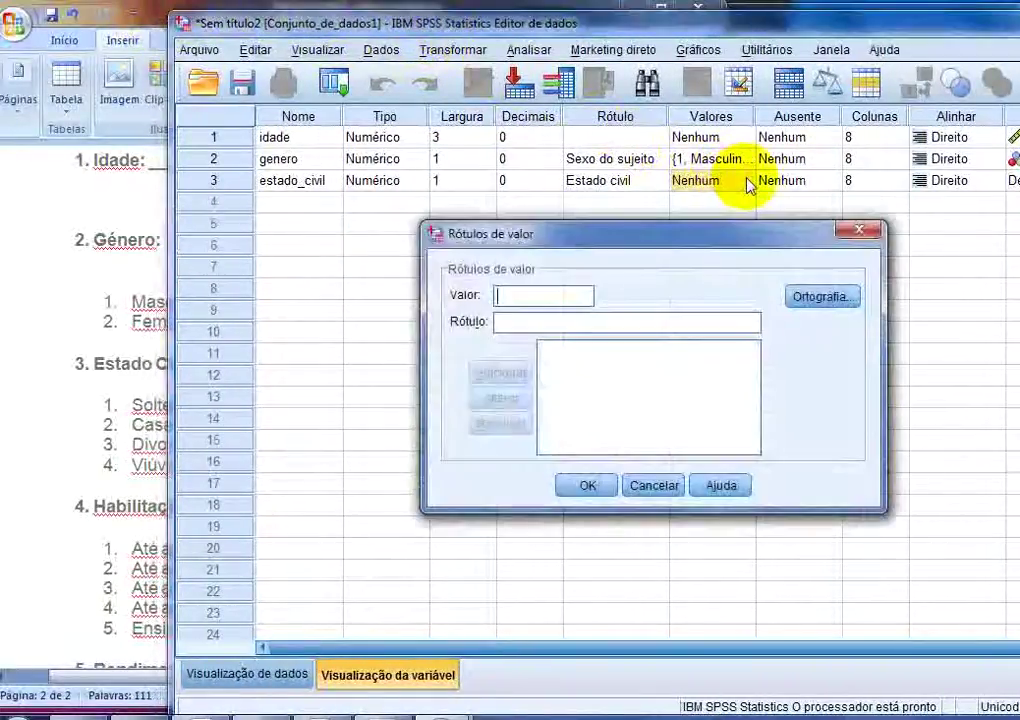
pyautogui.click(857, 230)
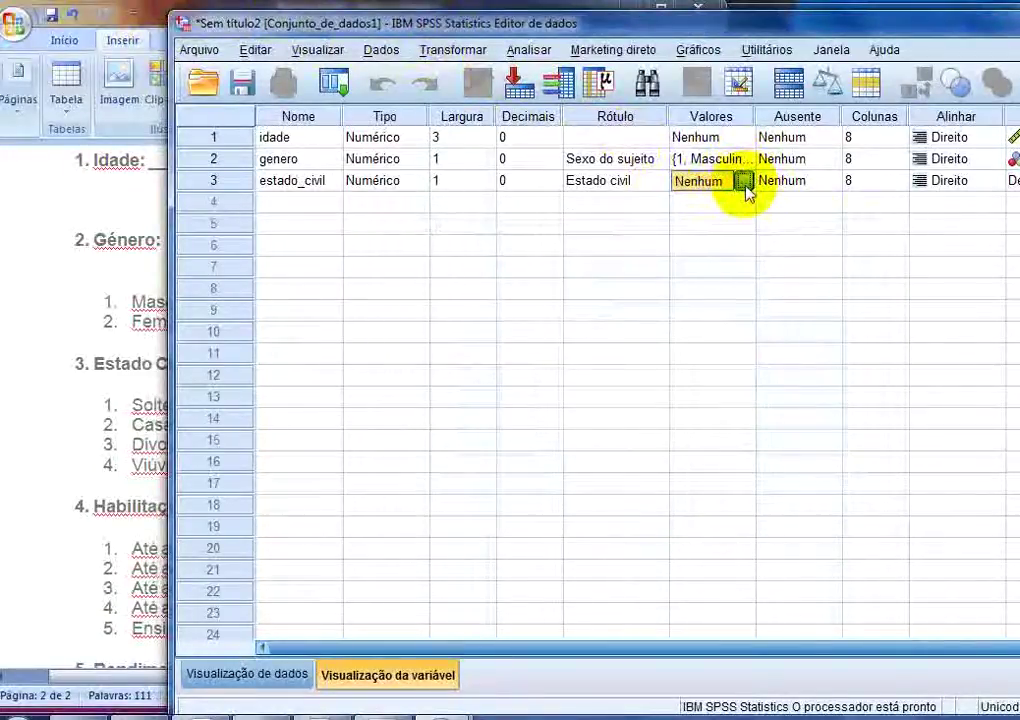
pyautogui.click(744, 182)
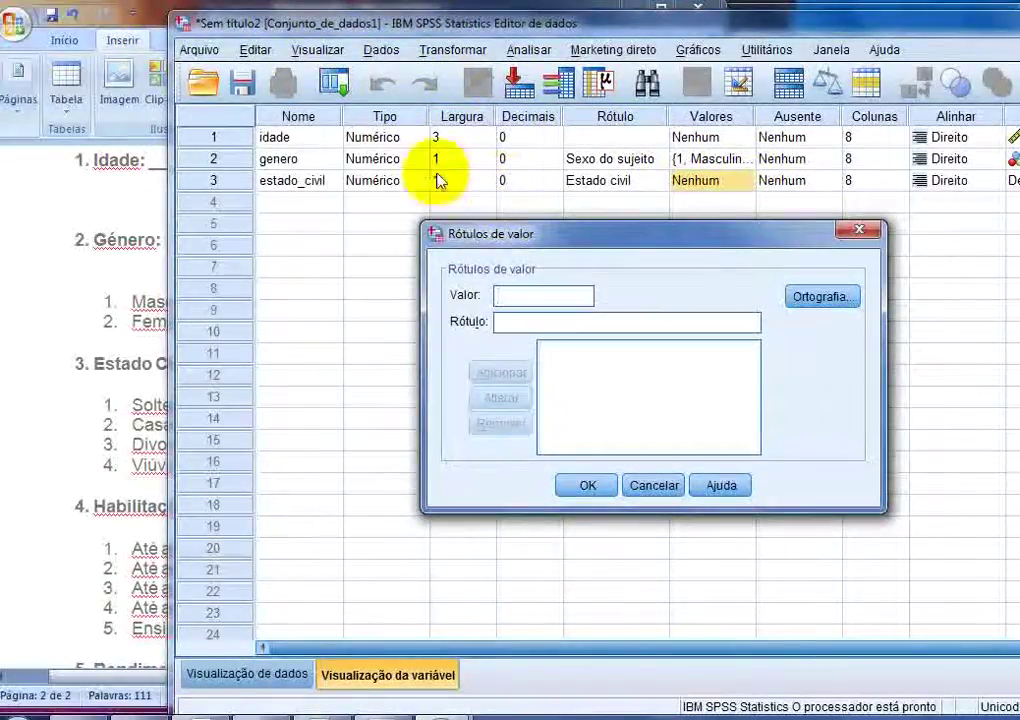
# Step: Switch to Word, highlight the answer options of the Estado Civil question to consult them, and return to SPSS
pyautogui.click(155, 15)
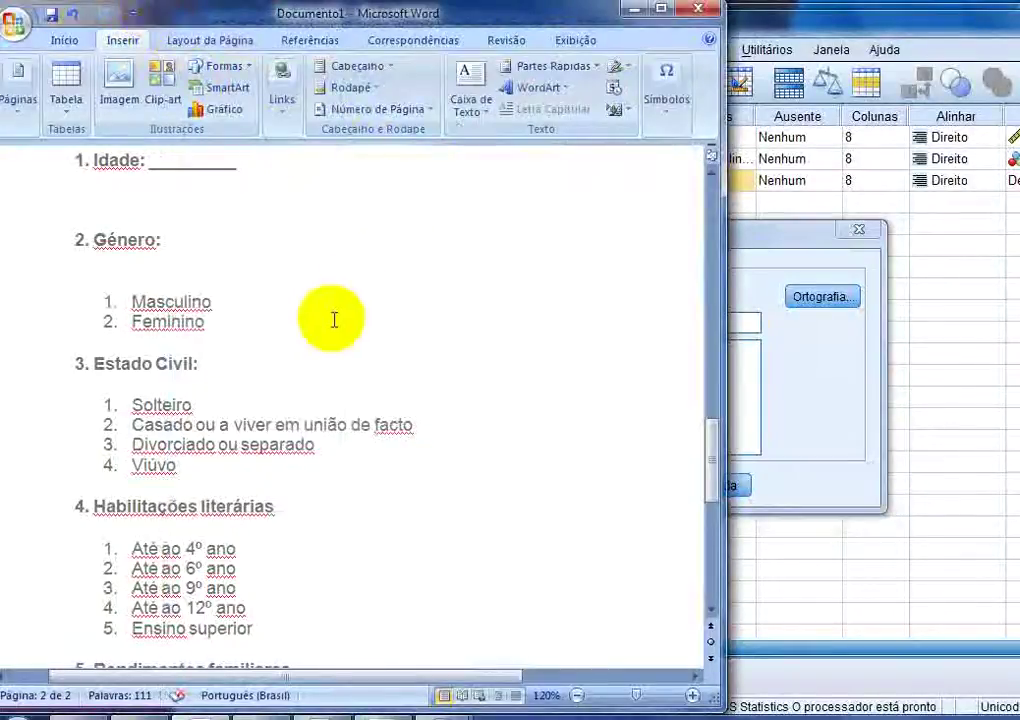
pyautogui.scroll(-1, 334, 320)
pyautogui.moveTo(180, 408); pyautogui.dragTo(108, 357)
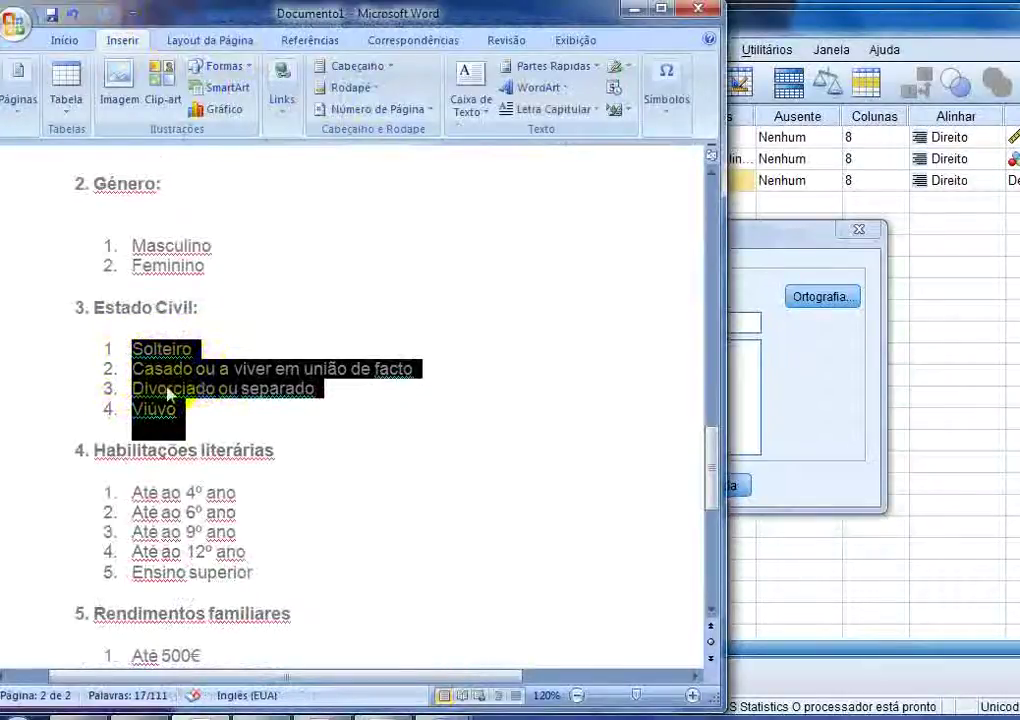
pyautogui.click(755, 265)
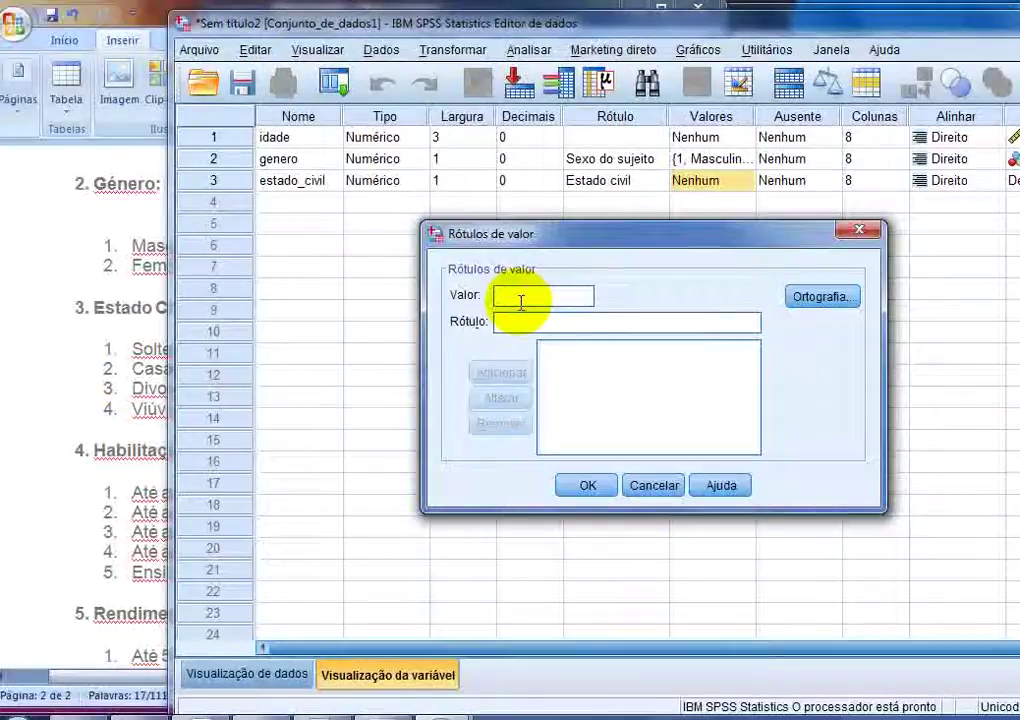
# Step: Add the value labels 1 = solteiro and 2 = casado to the estado_civil variable
pyautogui.write('1')
pyautogui.click(529, 318)
pyautogui.write('so')
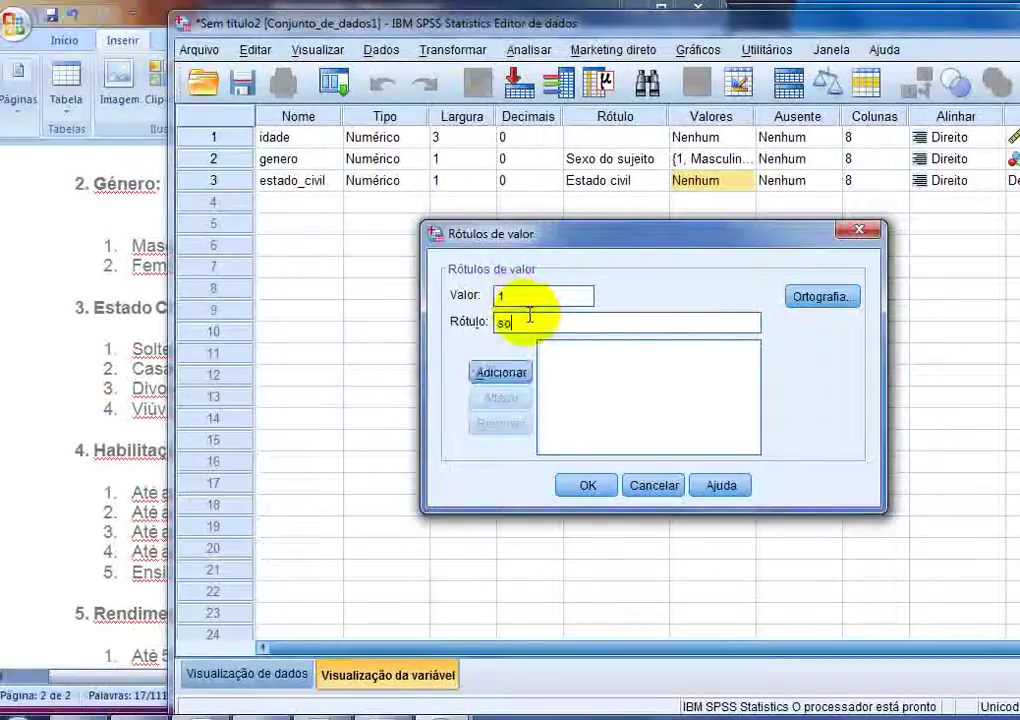
pyautogui.write('lteiro')
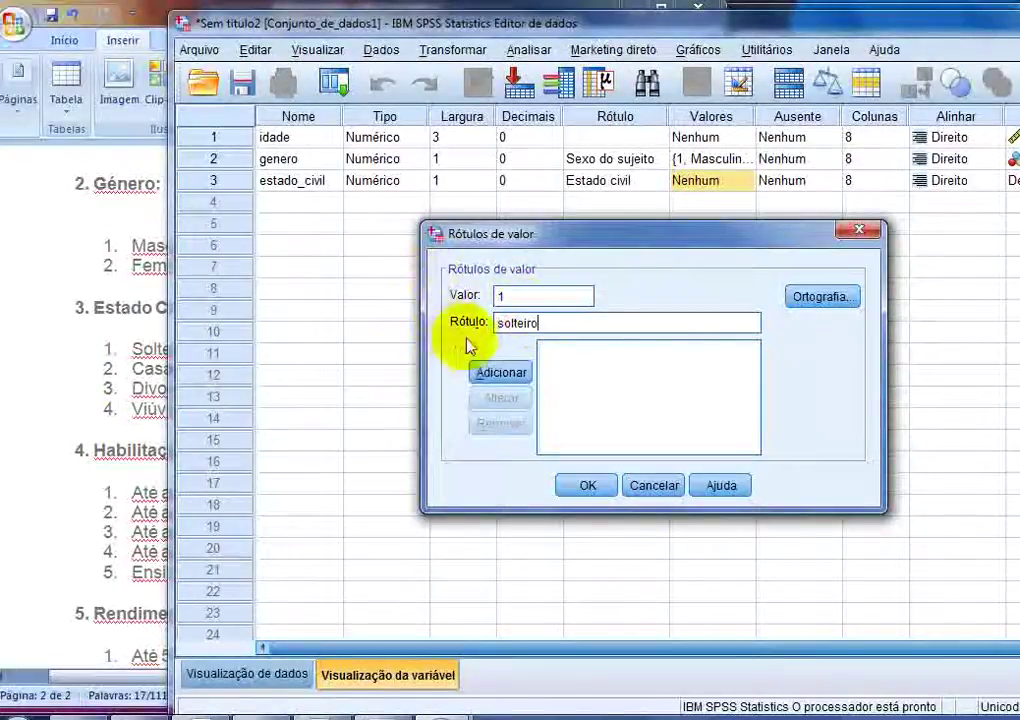
pyautogui.click(483, 371)
pyautogui.click(505, 296)
pyautogui.write('2')
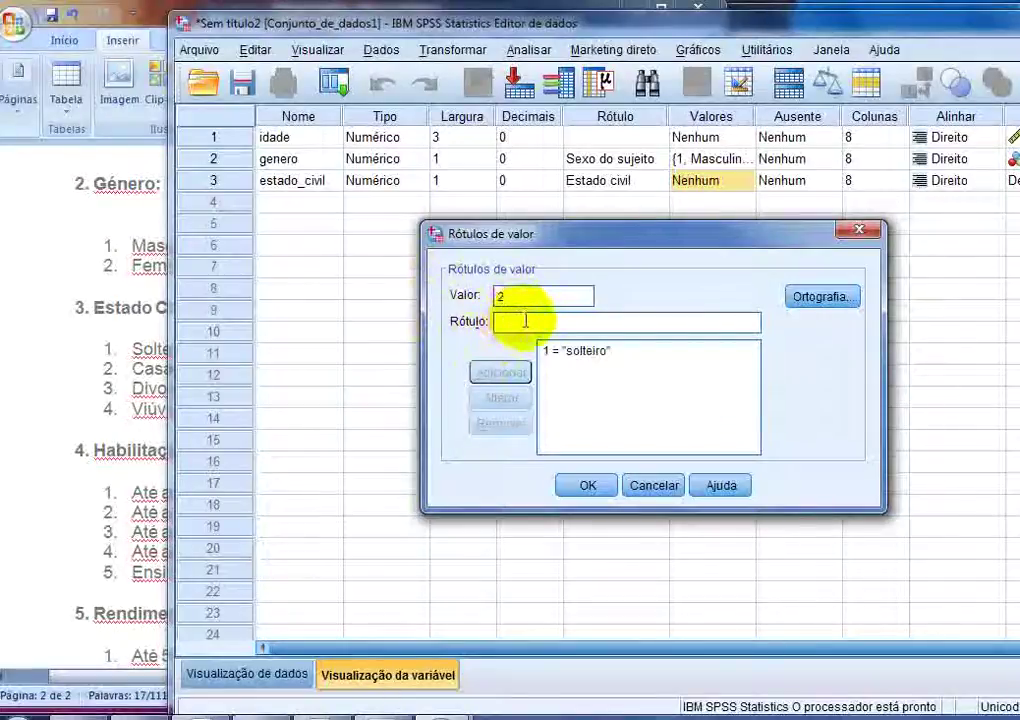
pyautogui.click(525, 320)
pyautogui.write('casado')
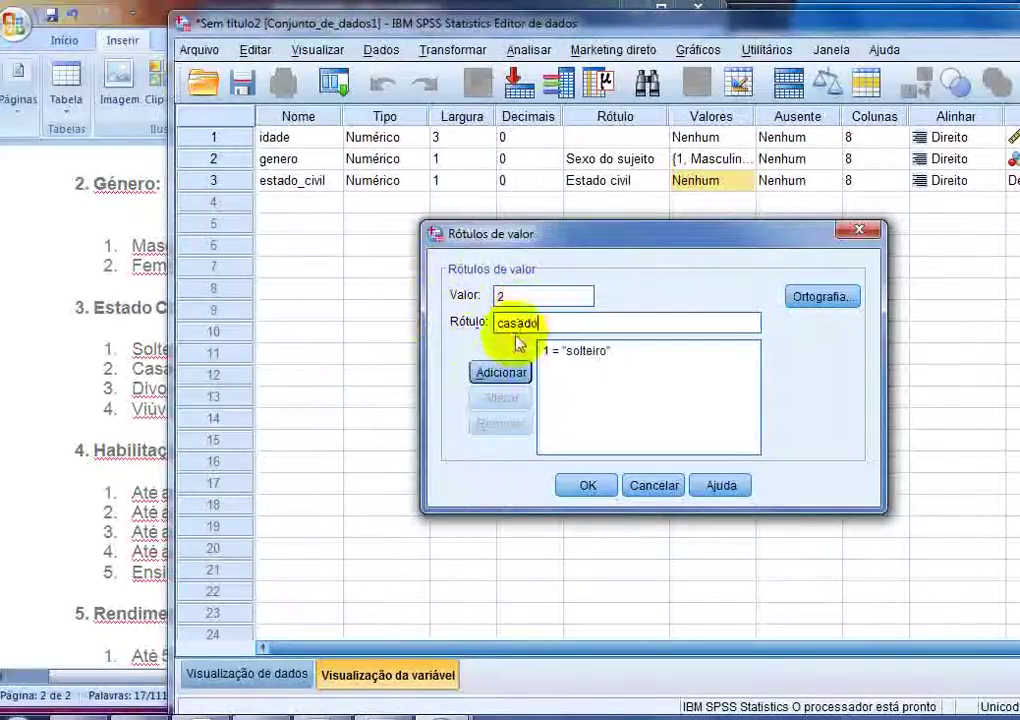
pyautogui.click(510, 371)
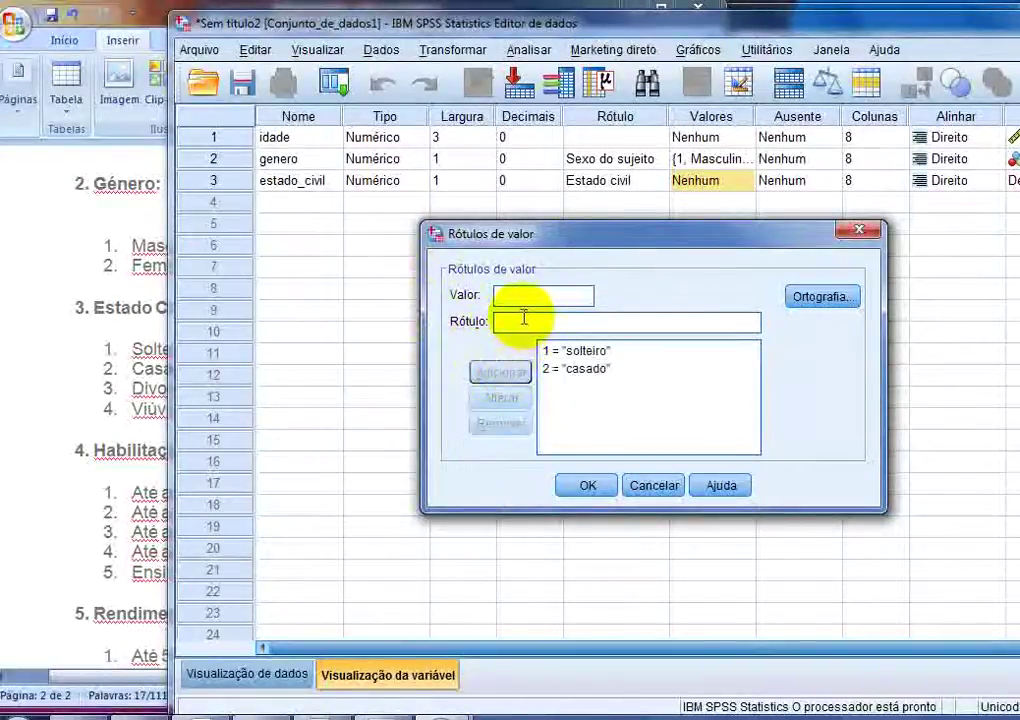
# Step: Add the value labels 3 = divorciado and 4 = viuvo to the estado_civil variable and apply the definitions
pyautogui.write('3')
pyautogui.click(524, 320)
pyautogui.write('d')
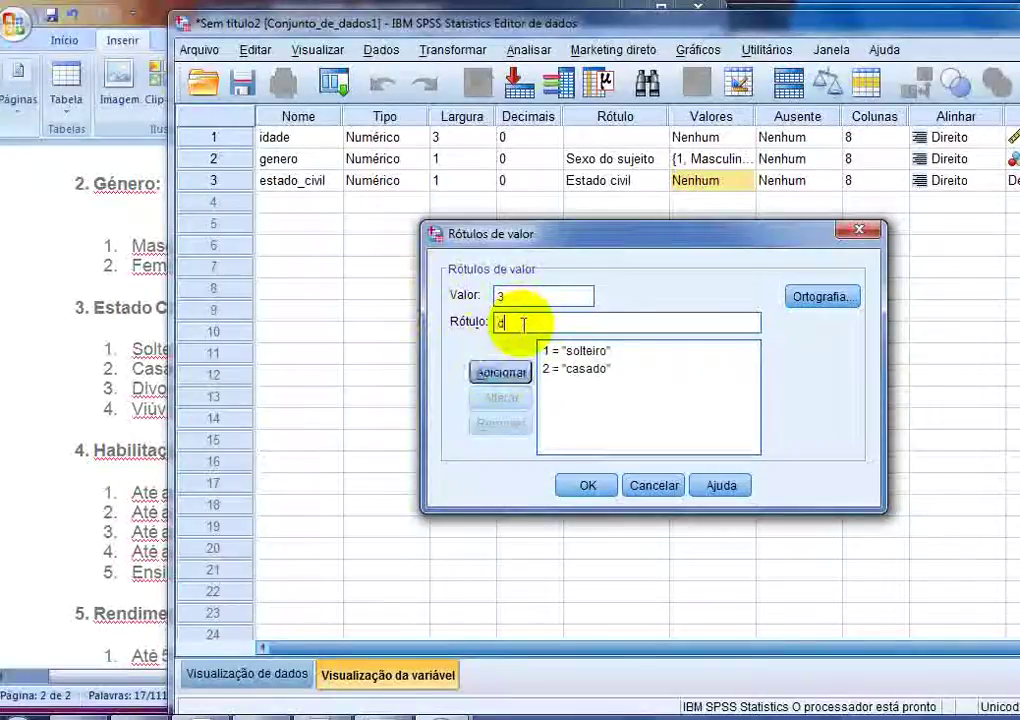
pyautogui.write('ivoc')
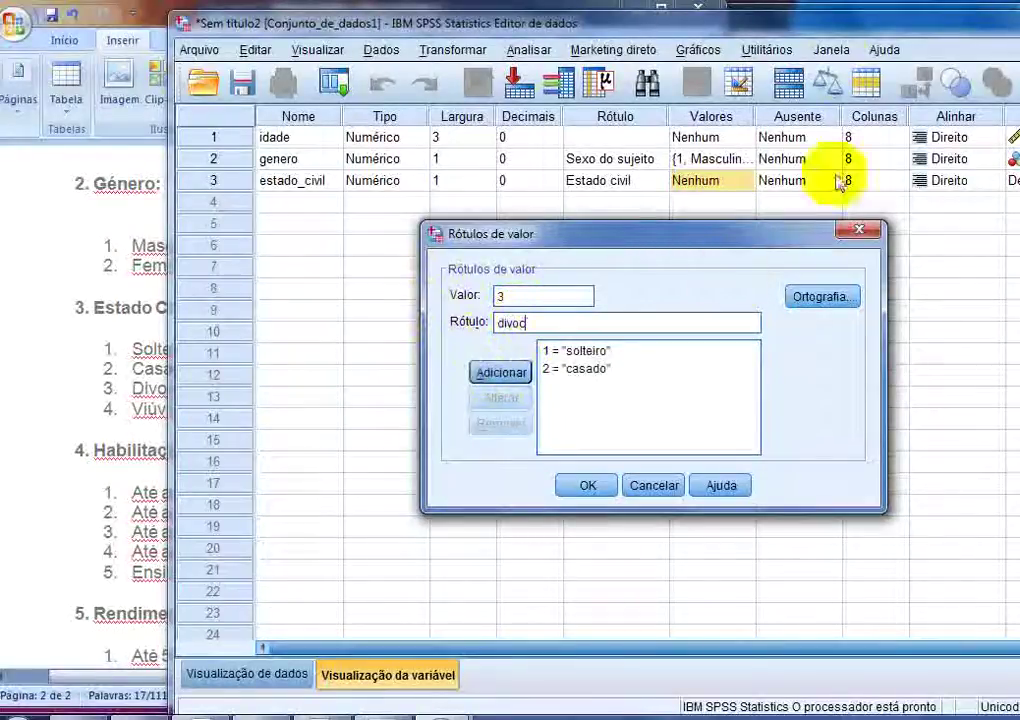
pyautogui.press('BackSpace')
pyautogui.write('rciado')
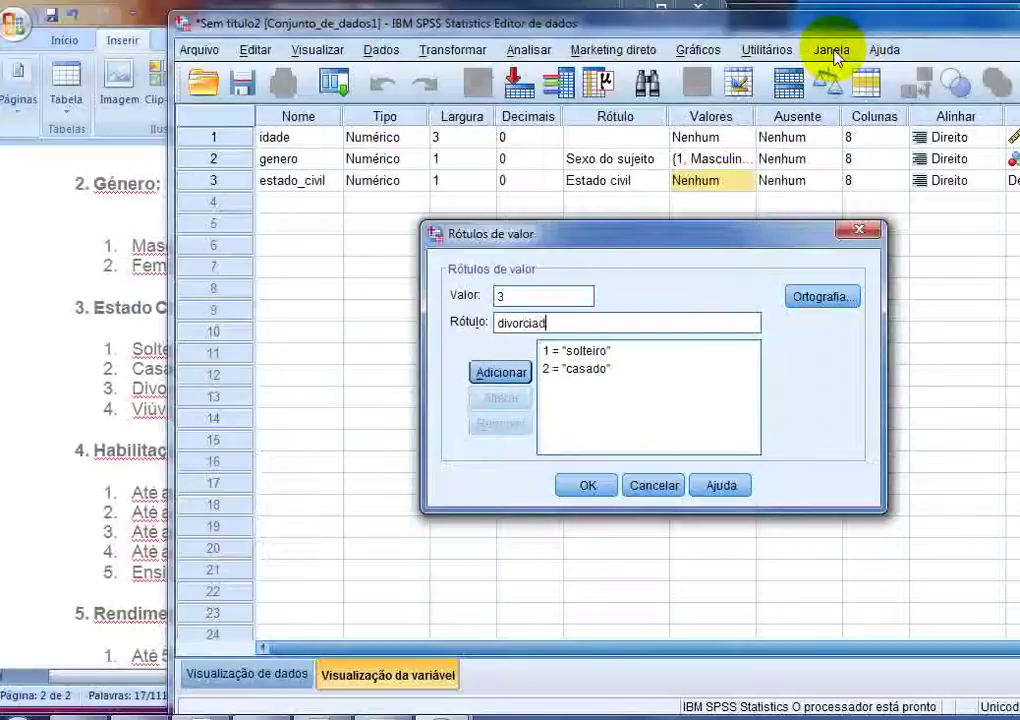
pyautogui.click(515, 371)
pyautogui.write('4')
pyautogui.click(535, 317)
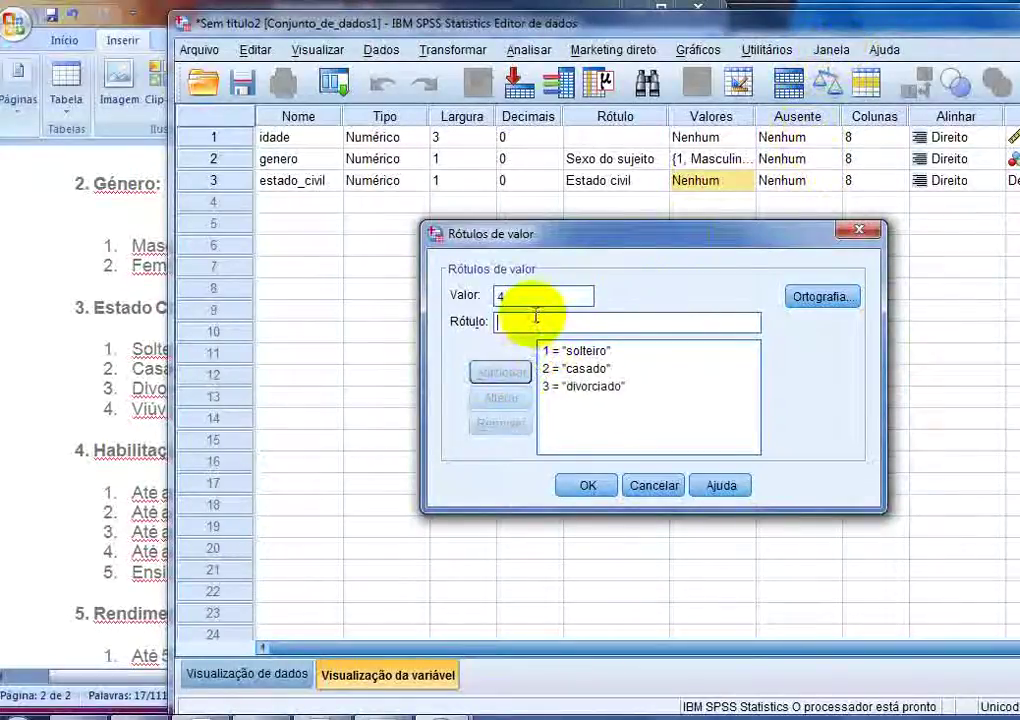
pyautogui.write('viuvo')
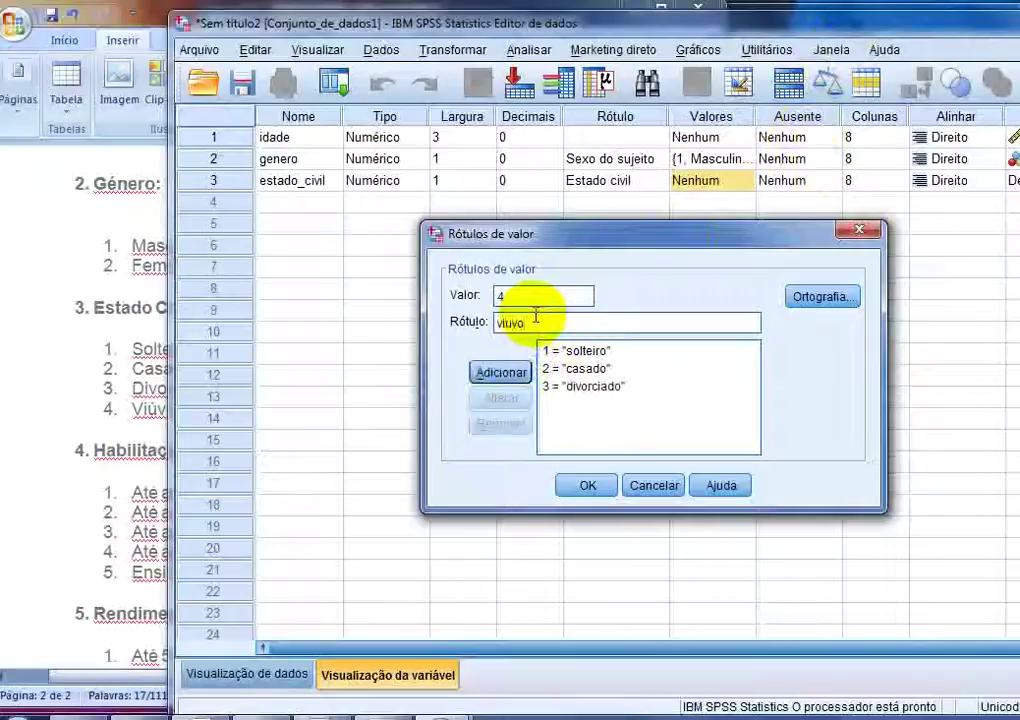
pyautogui.click(492, 372)
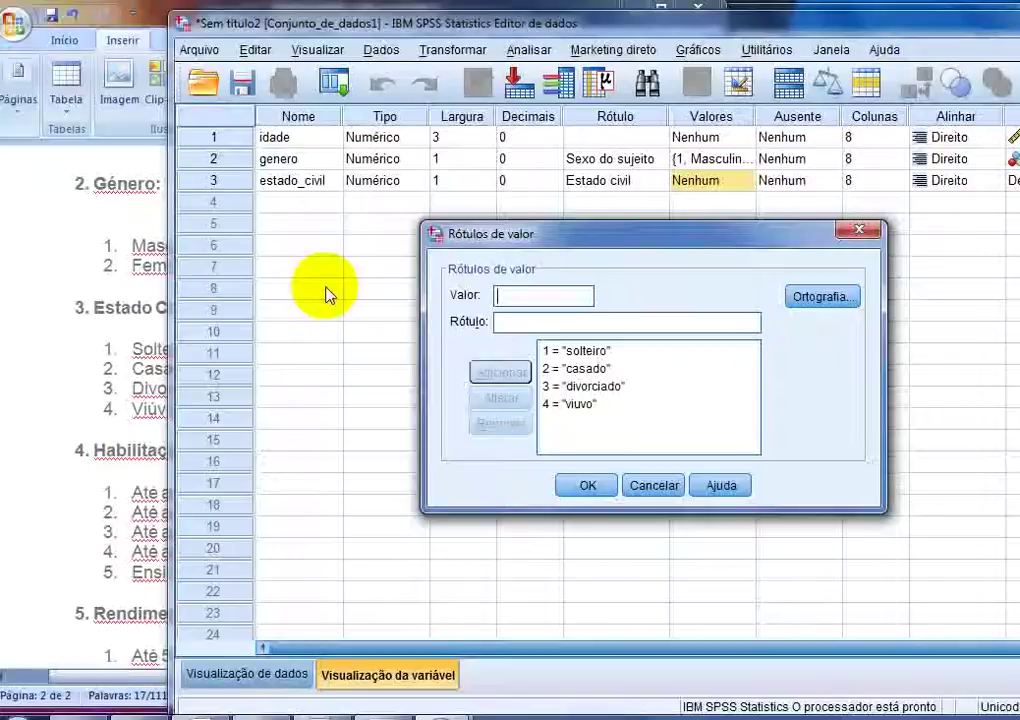
pyautogui.click(585, 486)
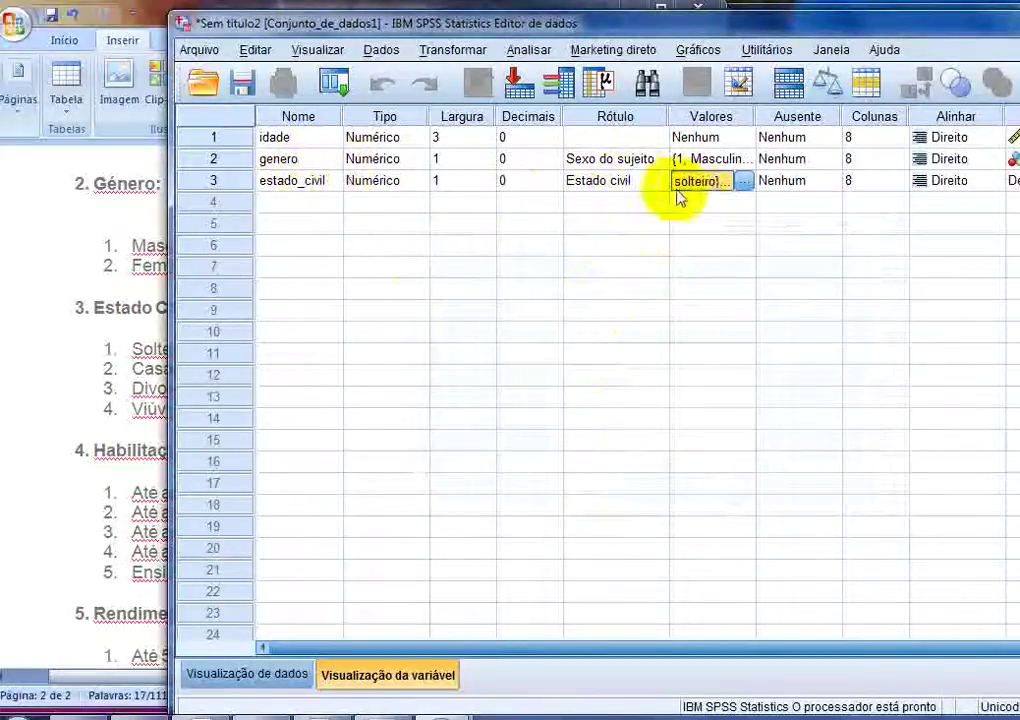
# Step: Set the measurement level of the estado_civil variable to Nominal
pyautogui.click(715, 650)
pyautogui.click(760, 652)
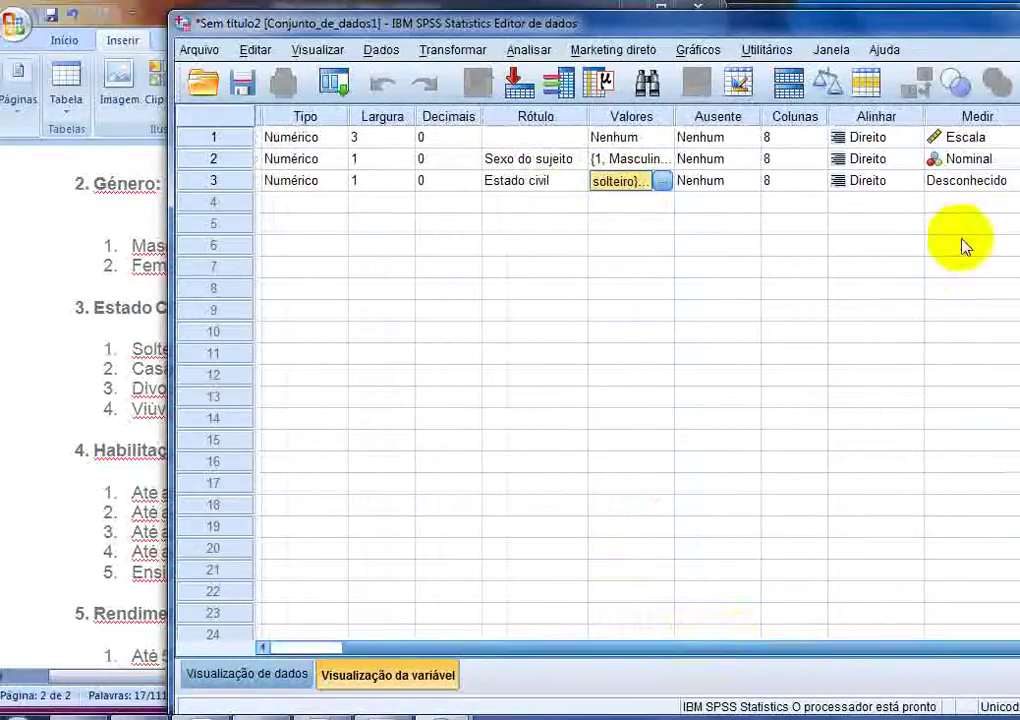
pyautogui.click(1008, 182)
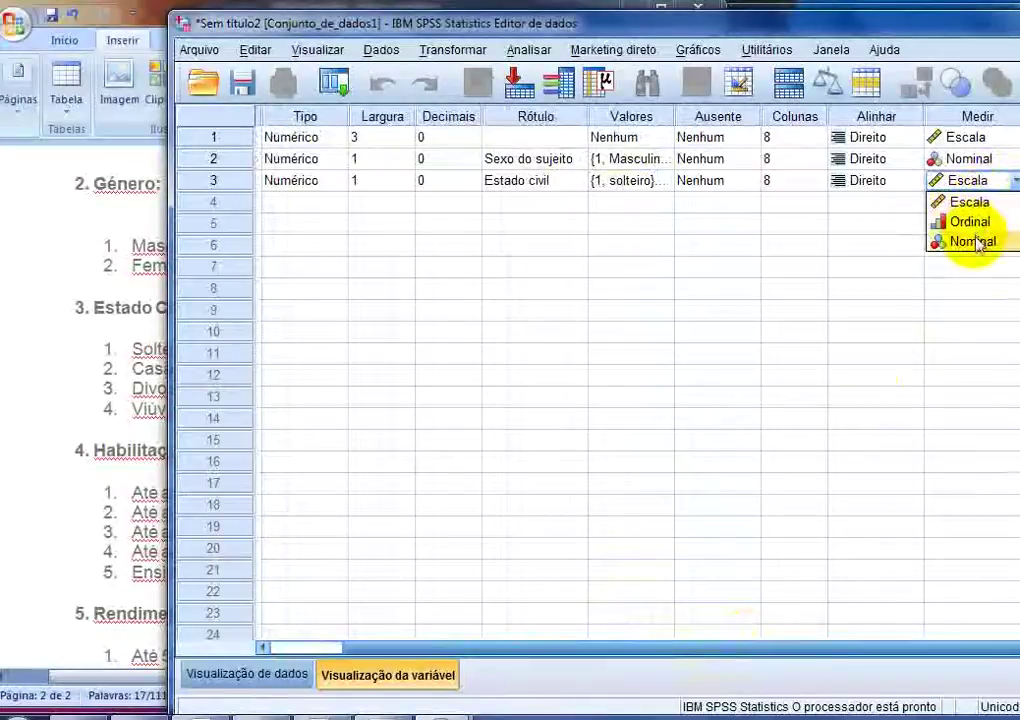
pyautogui.click(969, 238)
# Step: Reopen the value labels of estado_civil to review the defined codes, and close them without saving
pyautogui.moveTo(854, 654); pyautogui.dragTo(752, 640)
pyautogui.click(740, 182)
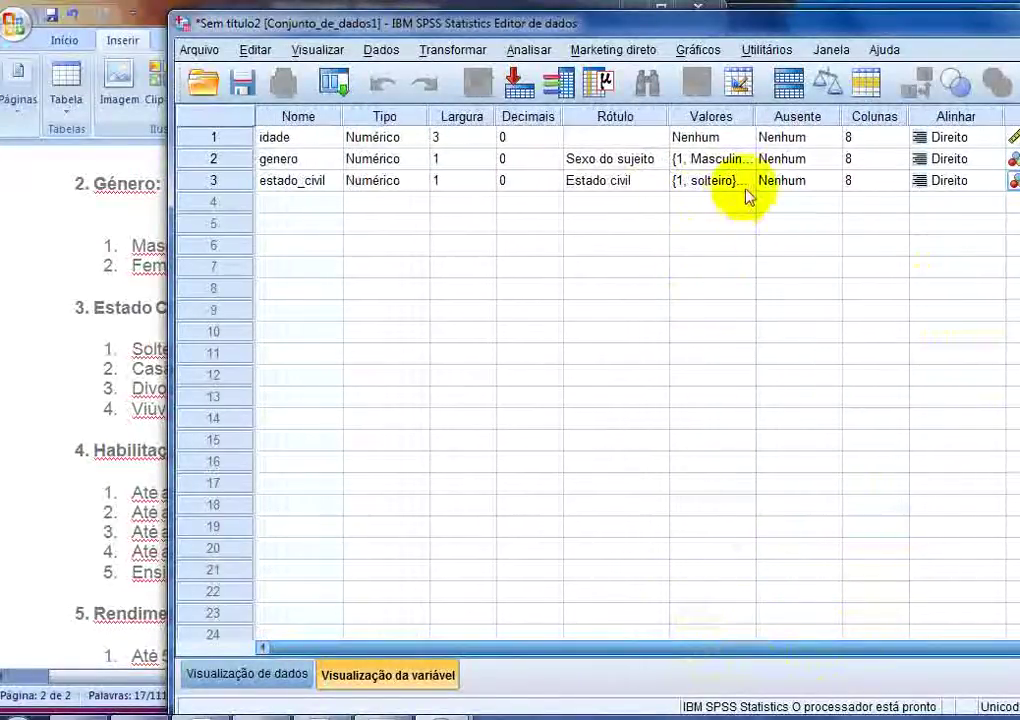
pyautogui.click(745, 182)
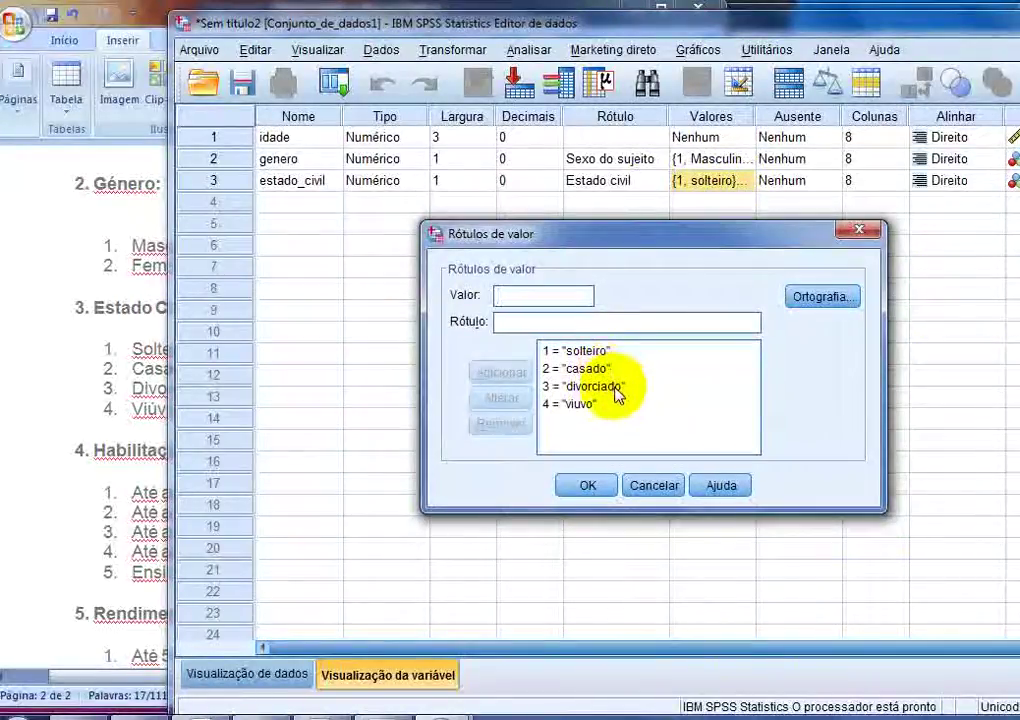
pyautogui.click(640, 486)
pyautogui.moveTo(757, 650); pyautogui.dragTo(804, 653)
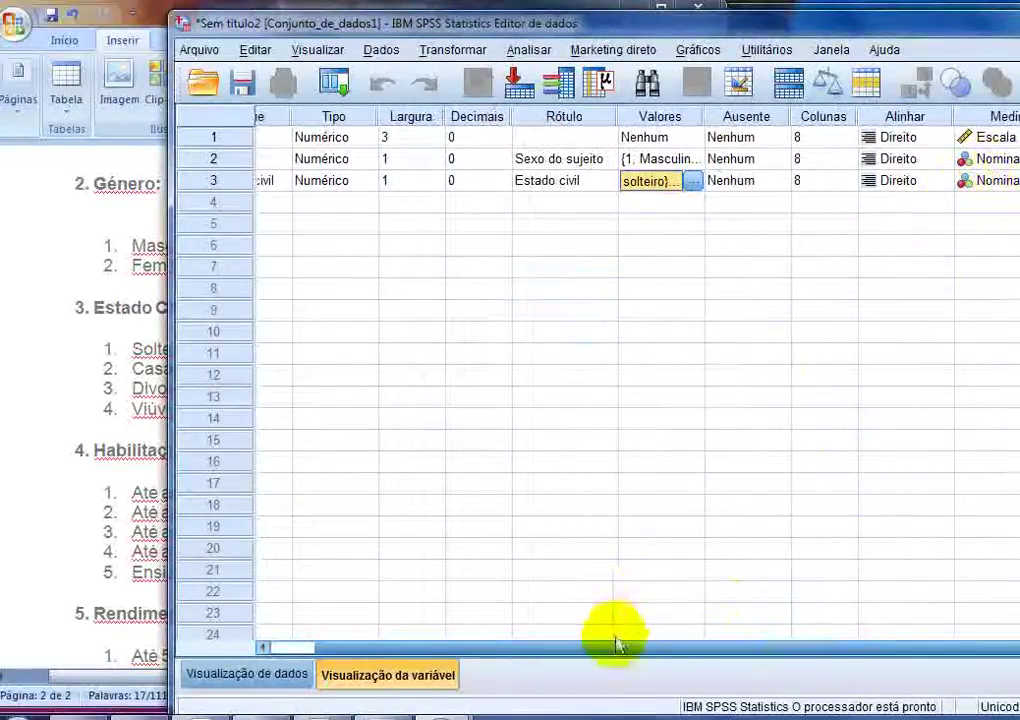
pyautogui.moveTo(615, 648); pyautogui.dragTo(560, 650)
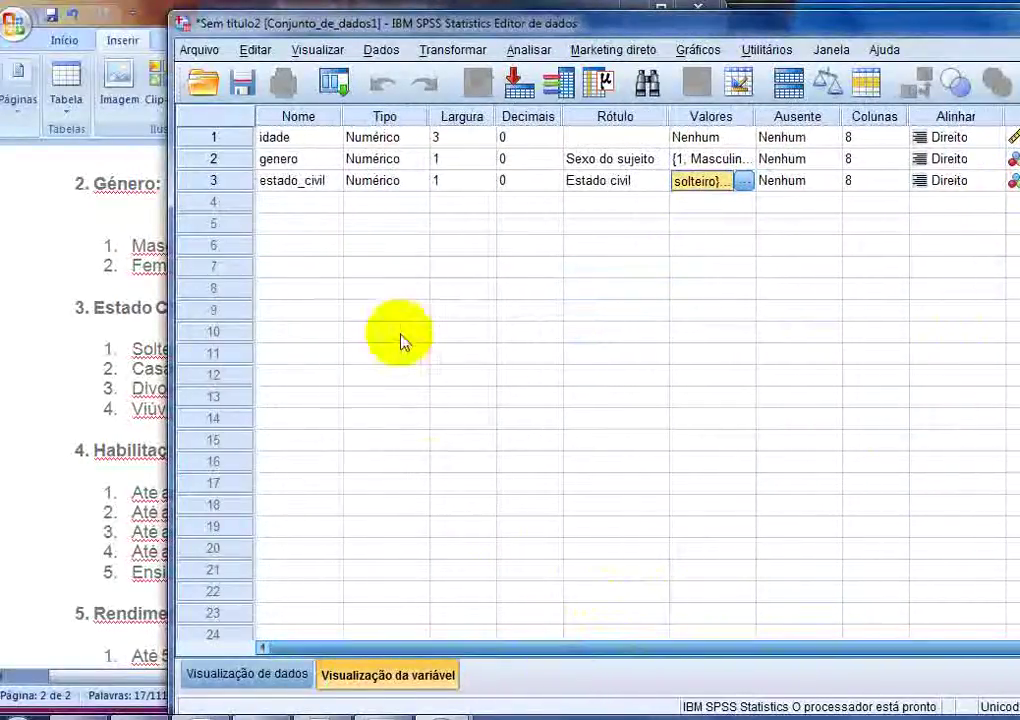
# Step: Switch to Word to consult the Habilitações literárias question below Estado Civil, and return to SPSS
pyautogui.click(322, 183)
pyautogui.click(117, 357)
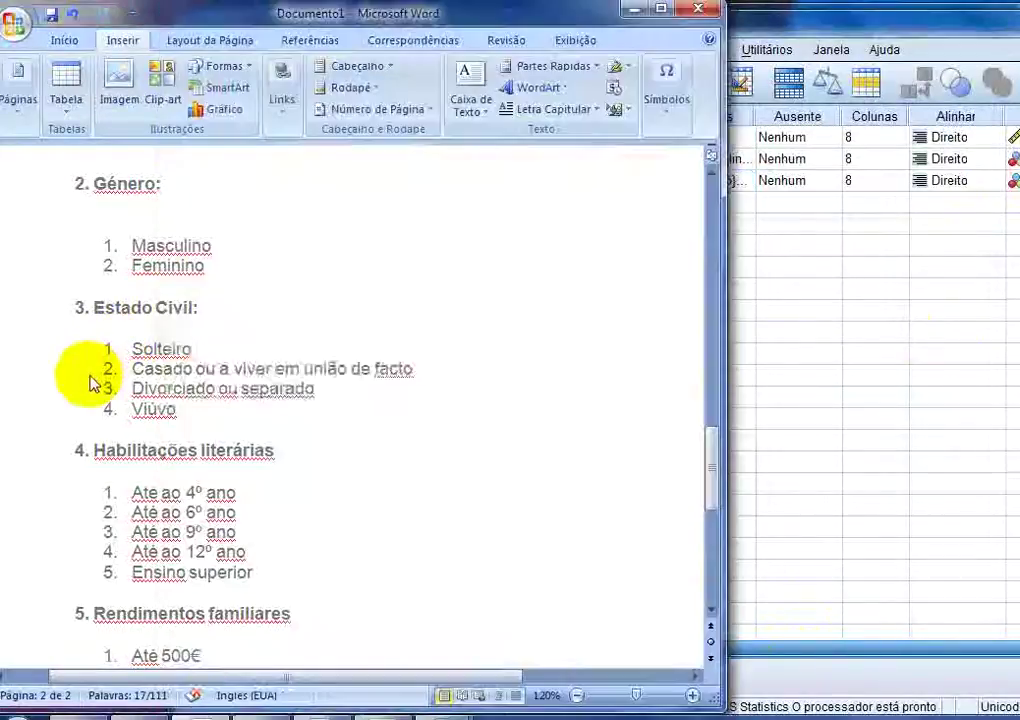
pyautogui.moveTo(96, 380); pyautogui.dragTo(100, 369)
pyautogui.scroll(-1, 100, 369)
pyautogui.click(293, 375)
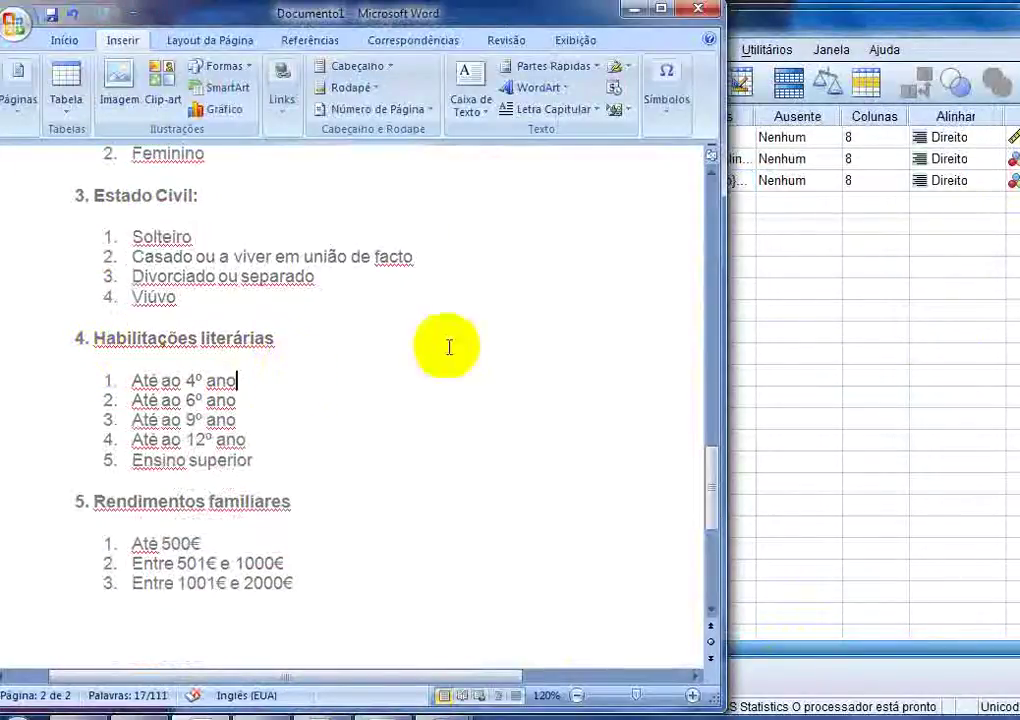
pyautogui.click(786, 330)
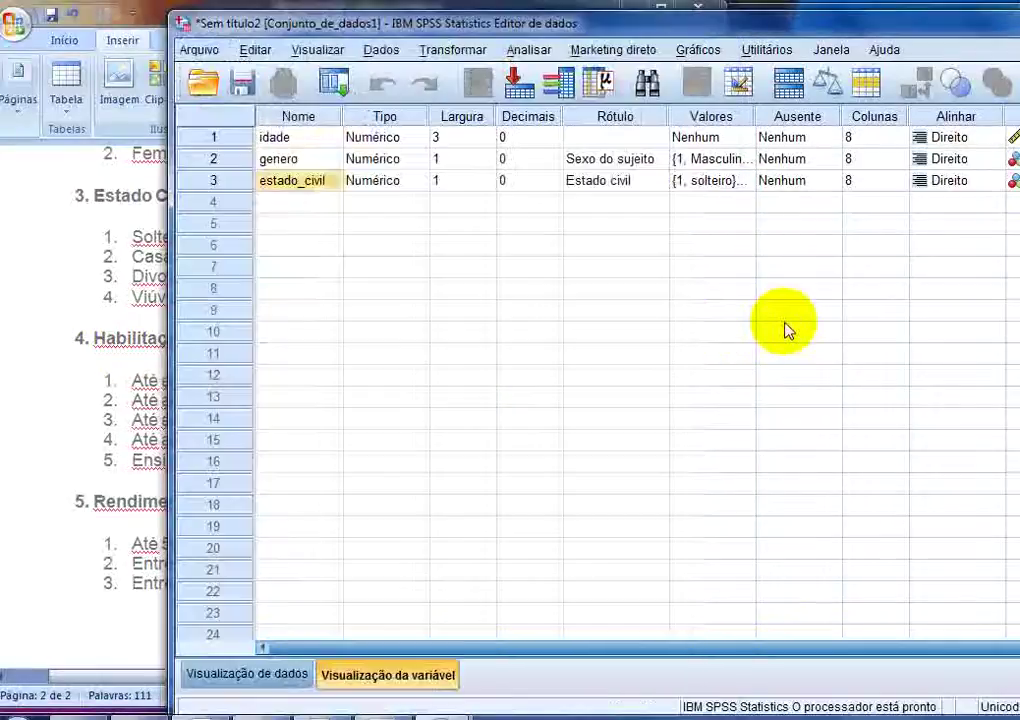
# Step: Create a fourth variable named habilitacao_literaria below estado_civil
pyautogui.click(287, 207)
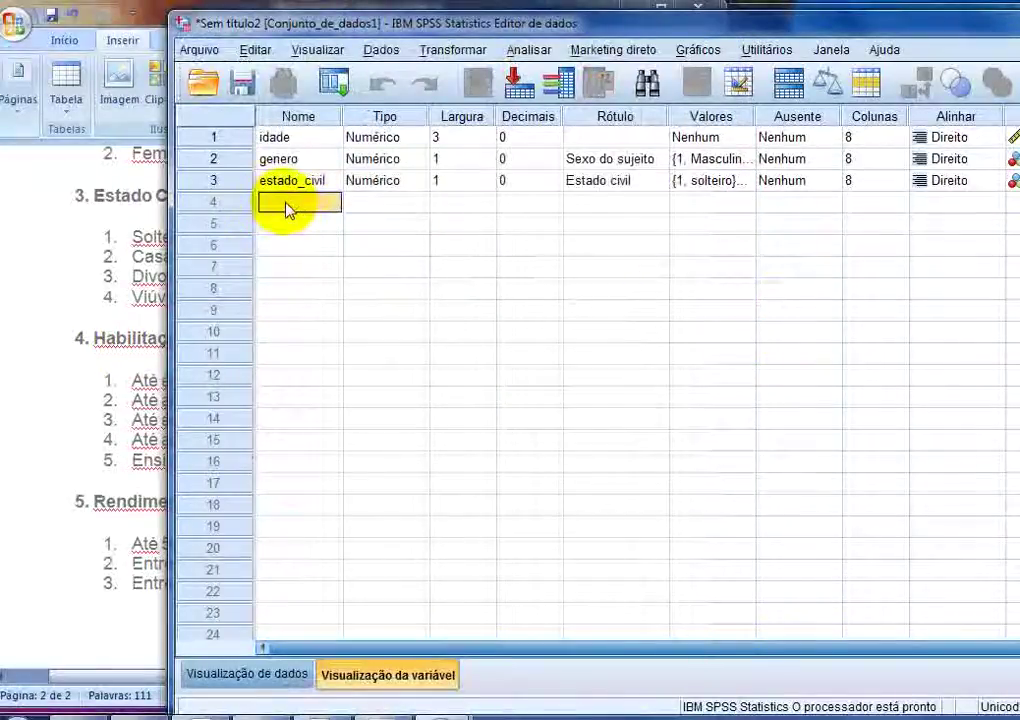
pyautogui.write('ha')
pyautogui.write('bilita')
pyautogui.write('cao_lie')
pyautogui.write('eraria')
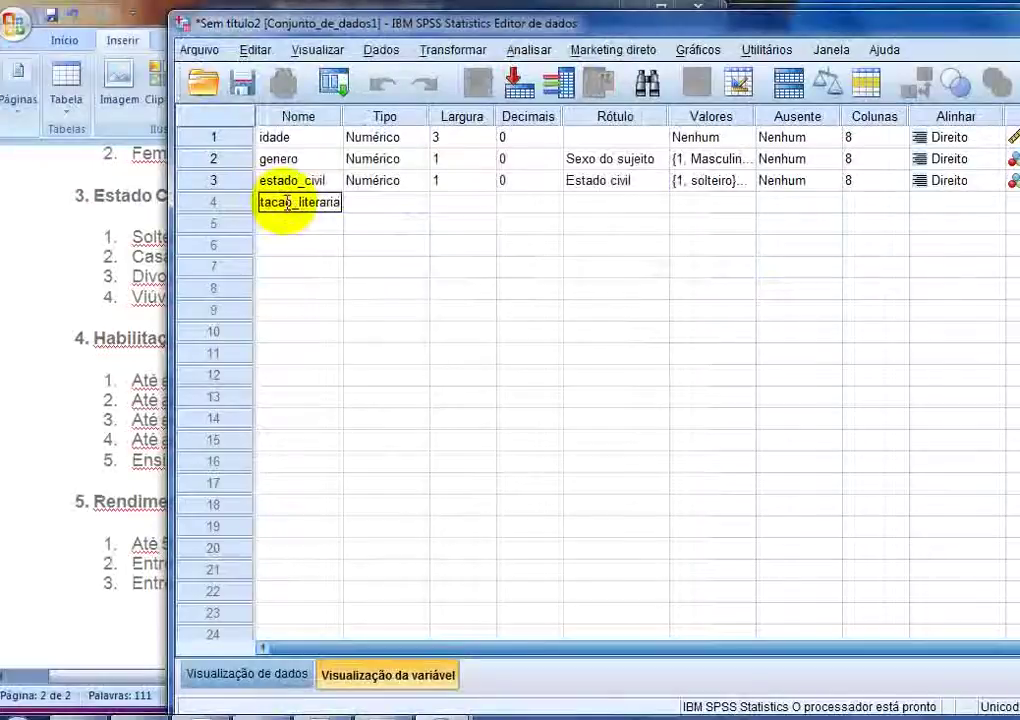
pyautogui.press('Return')
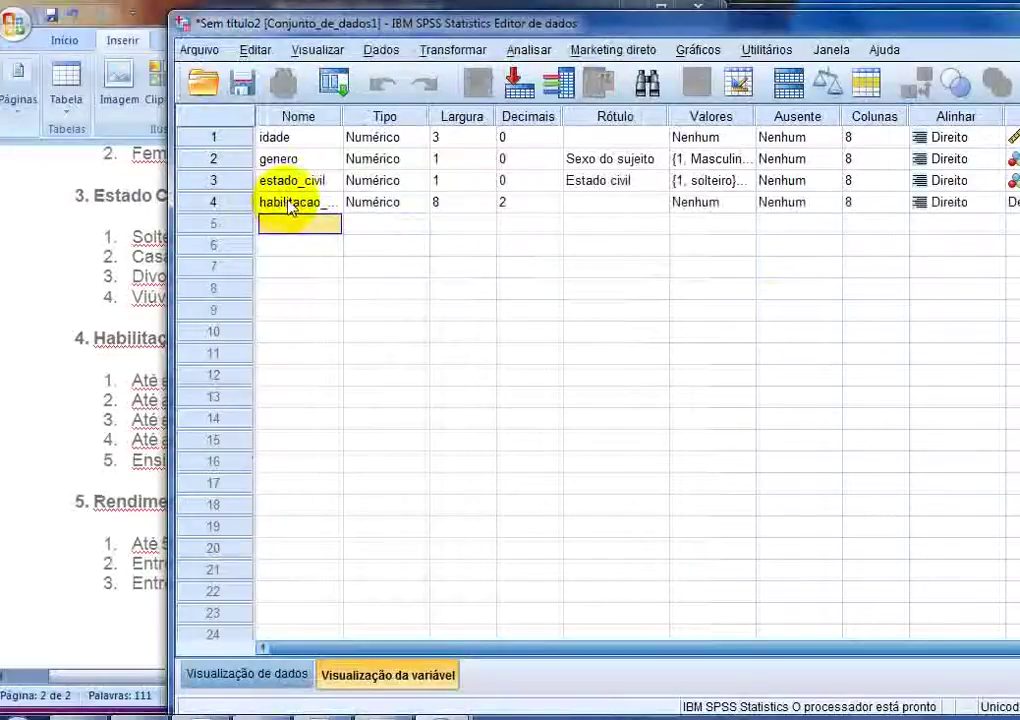
# Step: Set the habilitacao_literaria variable to 0 decimals and a width of 1
pyautogui.click(348, 202)
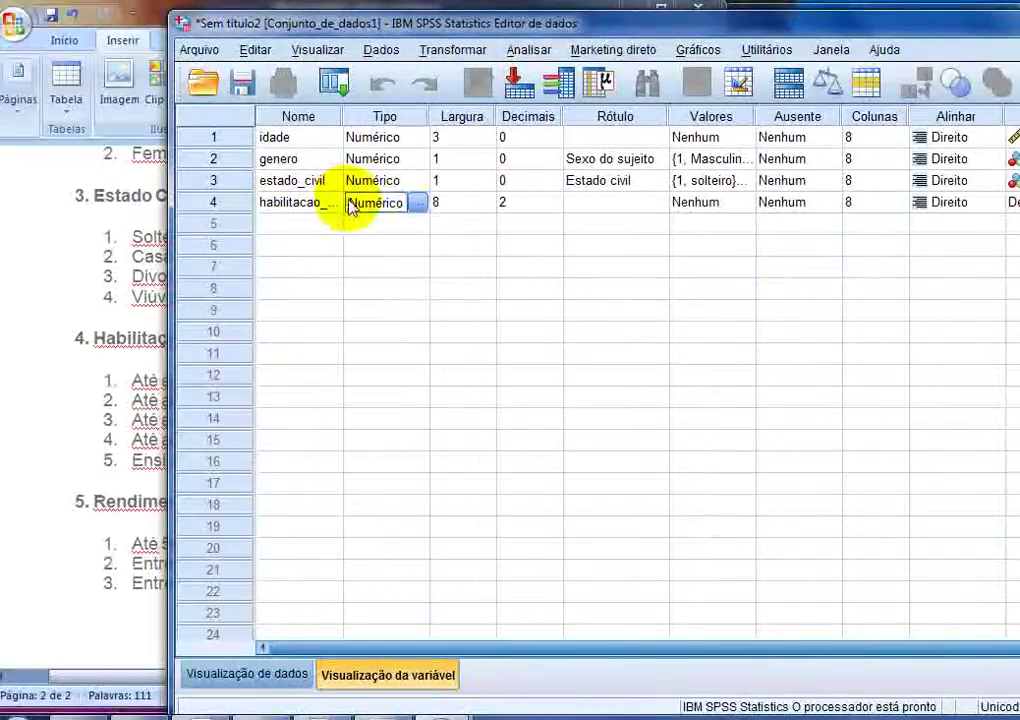
pyautogui.click(449, 205)
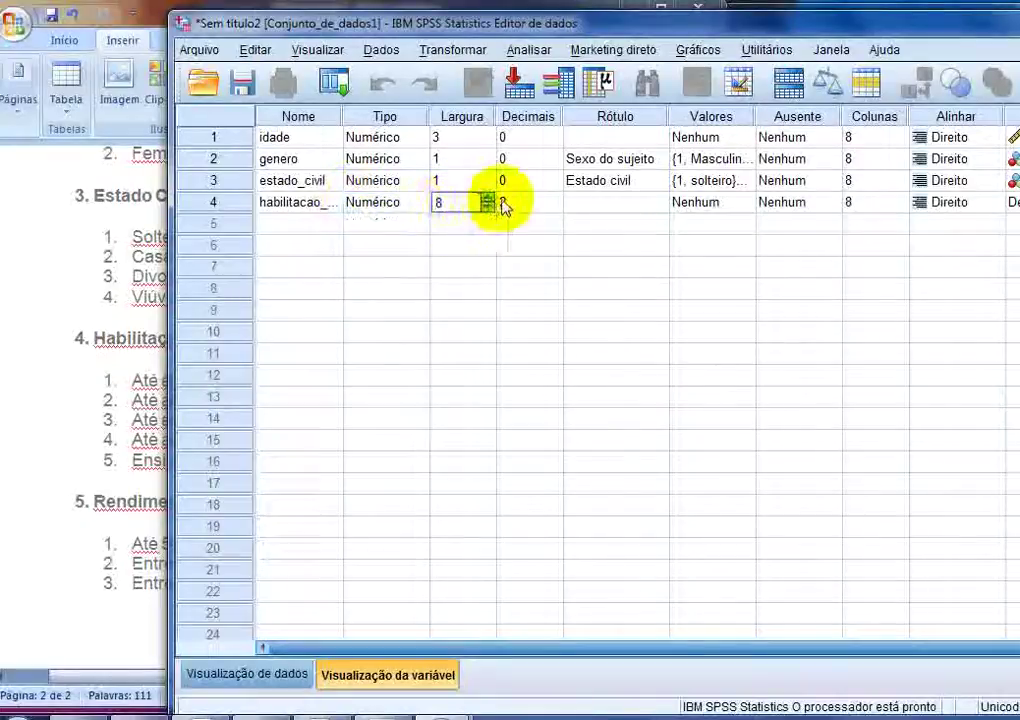
pyautogui.click(545, 207)
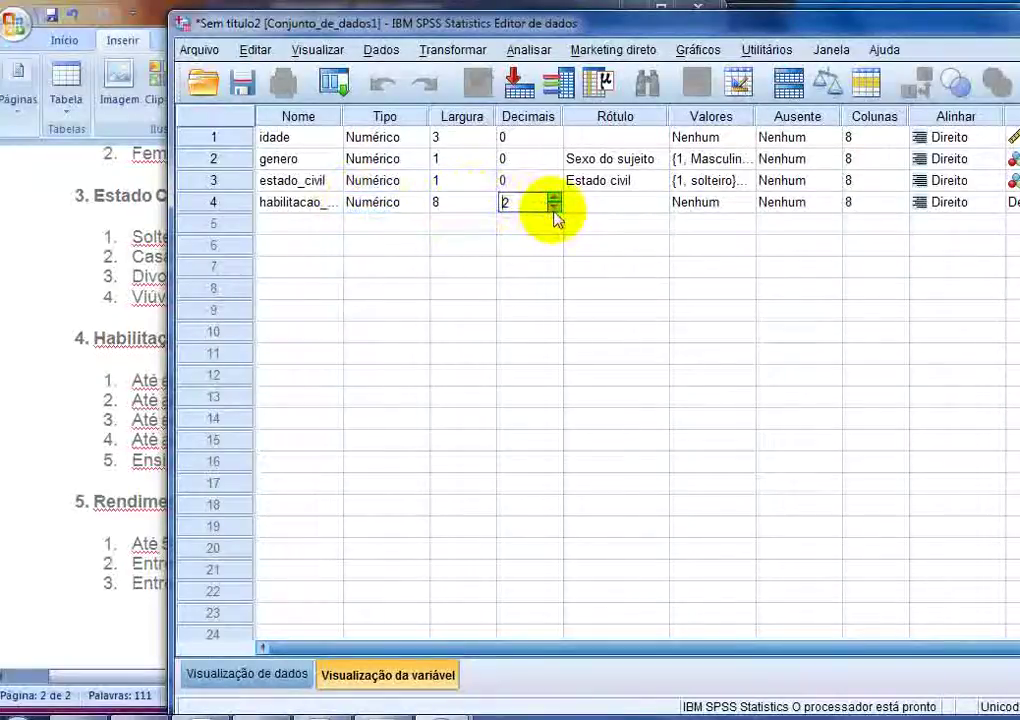
pyautogui.click(555, 209)
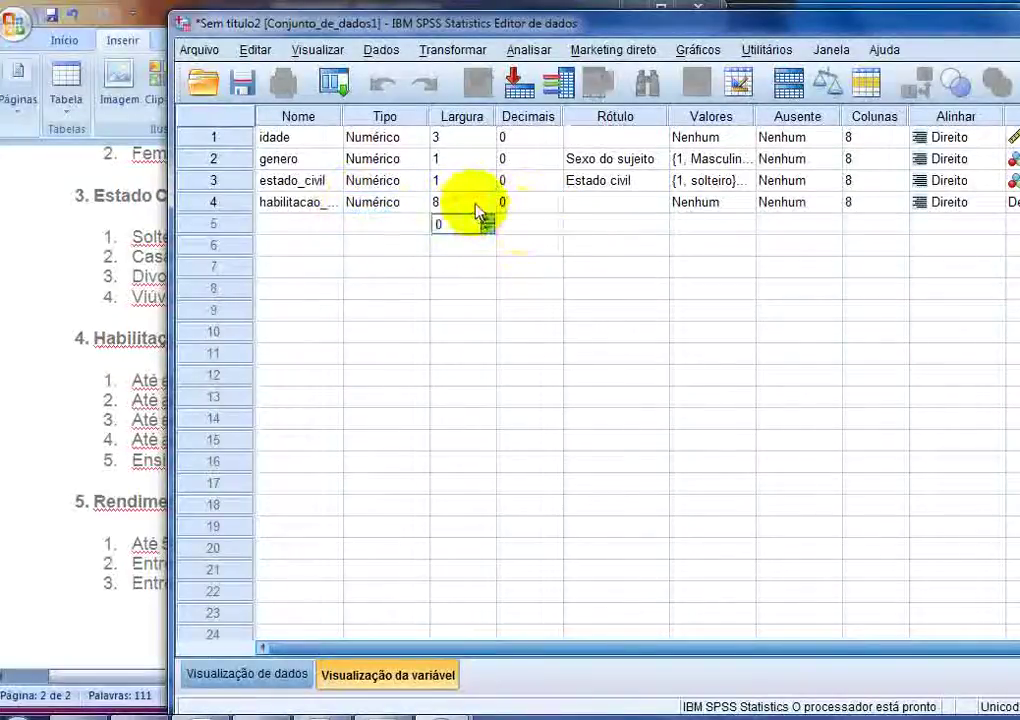
pyautogui.click(470, 203)
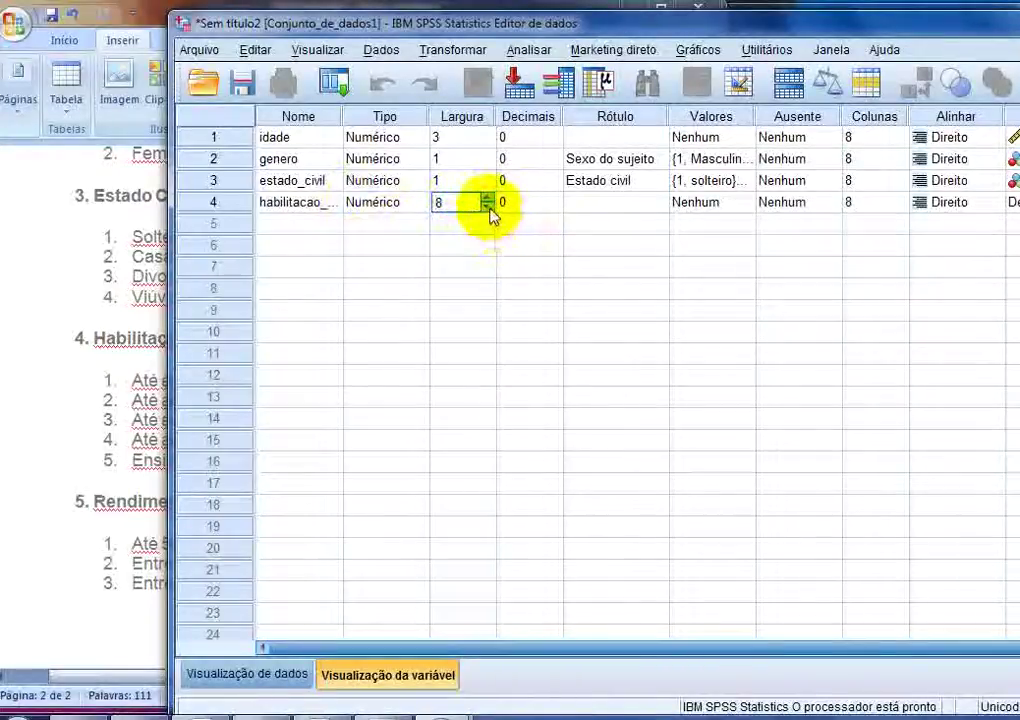
pyautogui.click(489, 209)
pyautogui.click(489, 209)
pyautogui.click(489, 209)
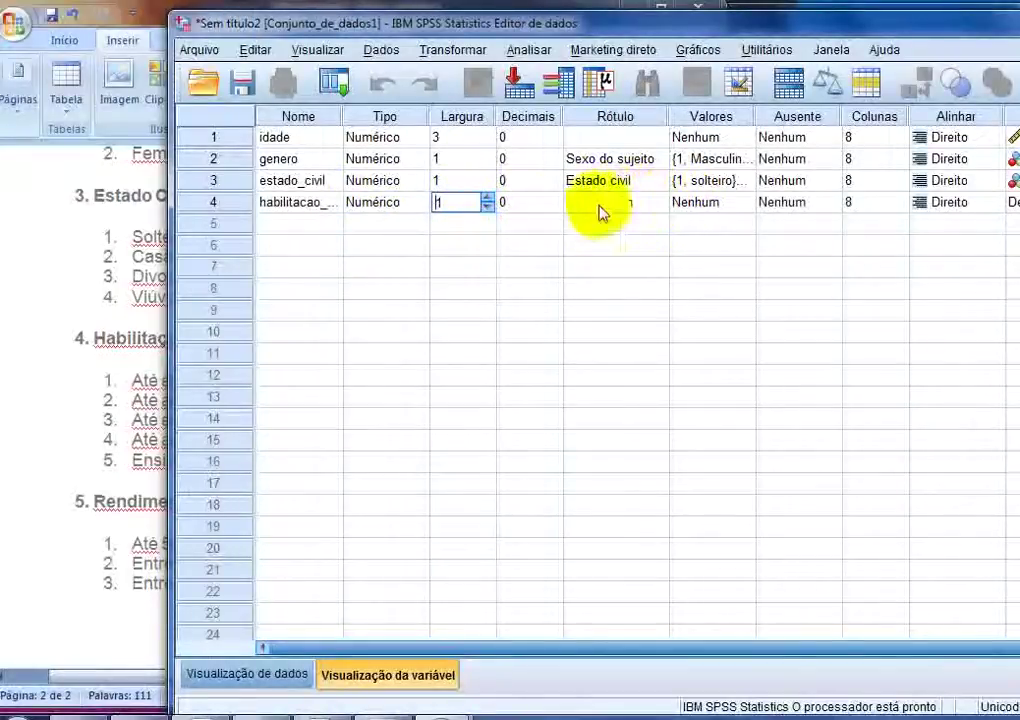
# Step: Highlight the Habilitações literárias answer options in Word, return to SPSS, and shift its window aside to uncover more of the questionnaire
pyautogui.click(75, 257)
pyautogui.scroll(-2, 114, 265)
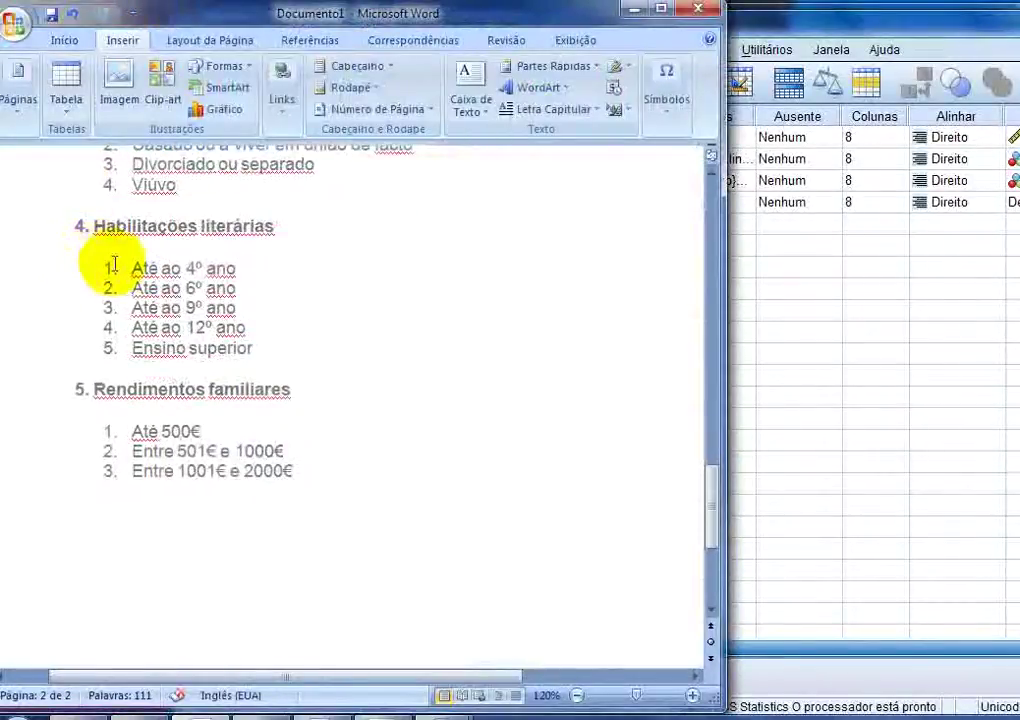
pyautogui.moveTo(89, 270); pyautogui.dragTo(273, 349)
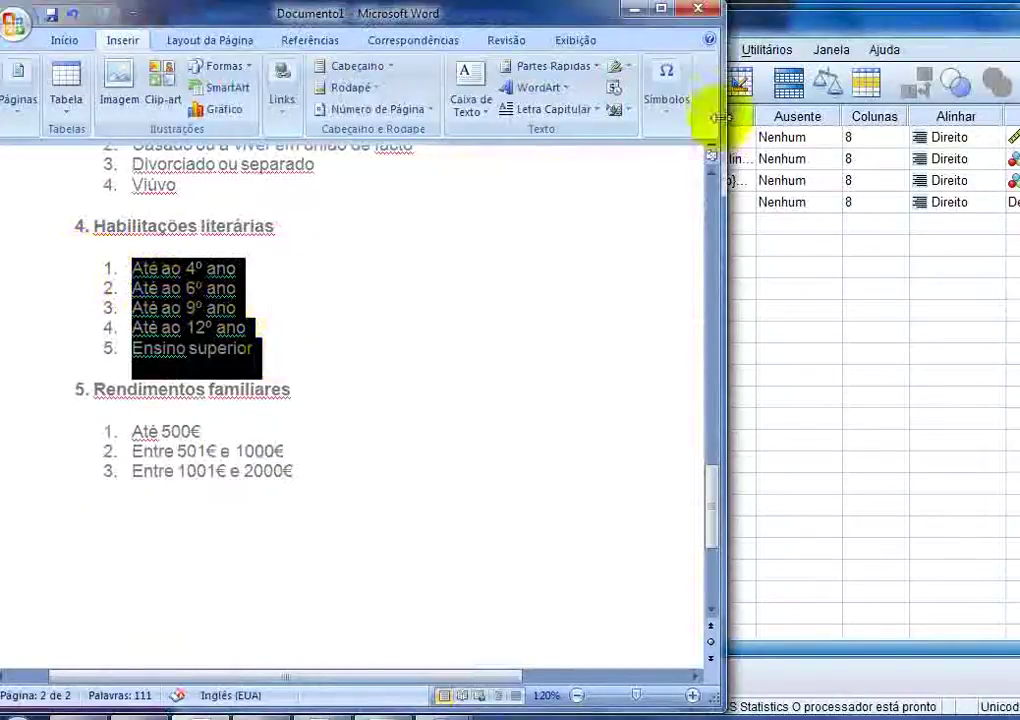
pyautogui.click(815, 35)
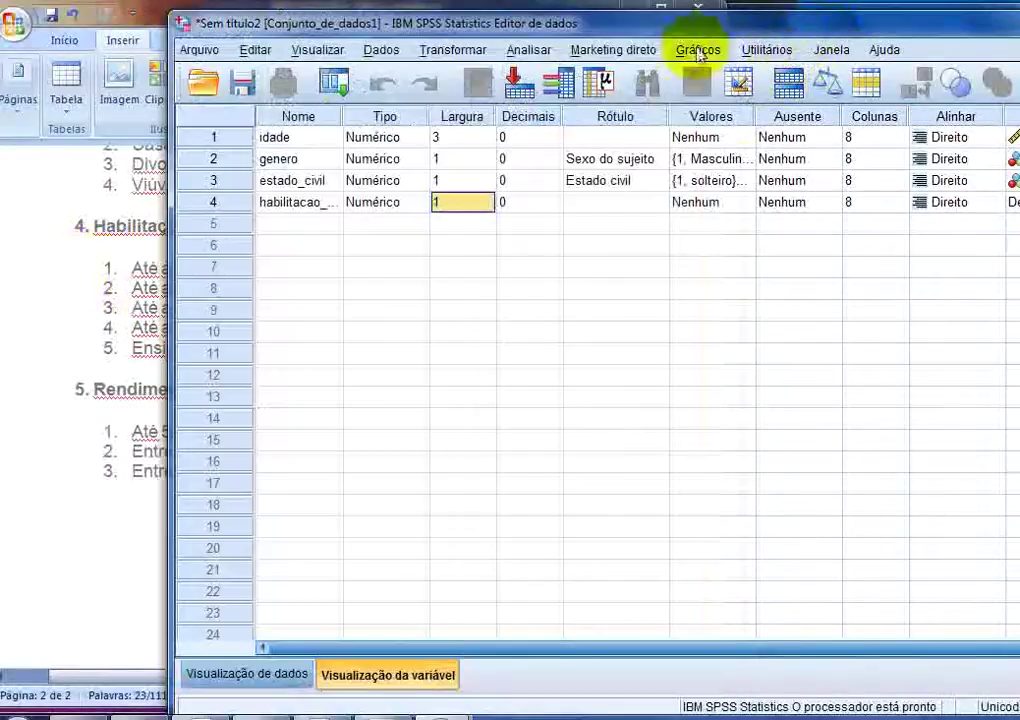
pyautogui.moveTo(683, 40); pyautogui.dragTo(750, 43)
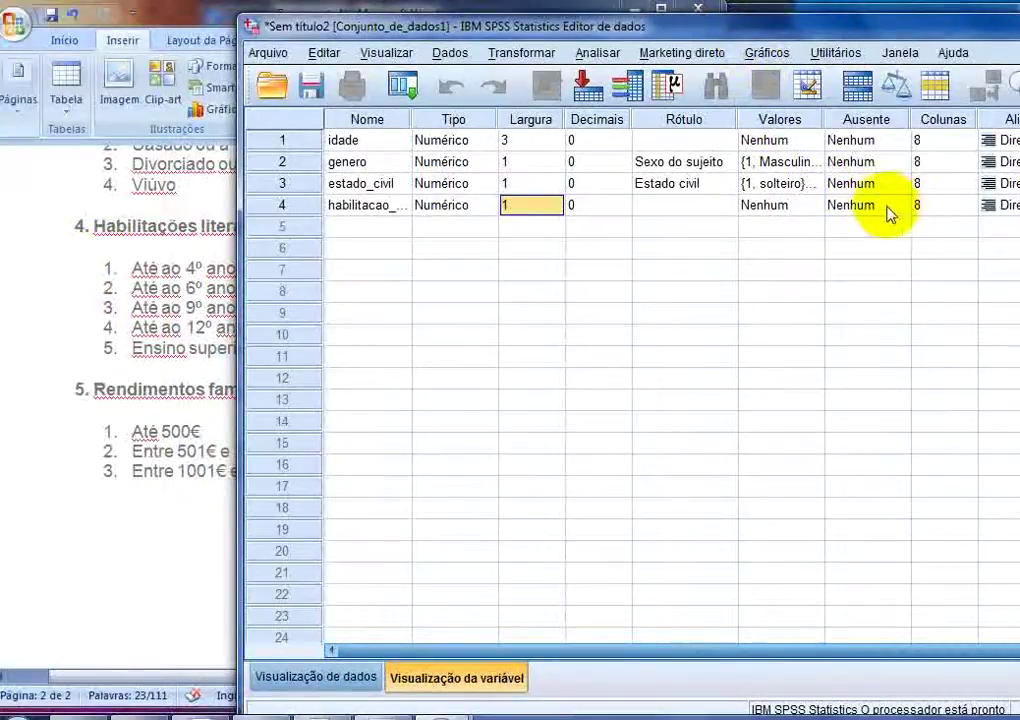
# Step: Open the value label definitions of habilitacao_literaria, move the dialog clear of the Word text, and add 1 = 4 ano
pyautogui.click(810, 209)
pyautogui.click(815, 208)
pyautogui.moveTo(665, 240); pyautogui.dragTo(467, 205)
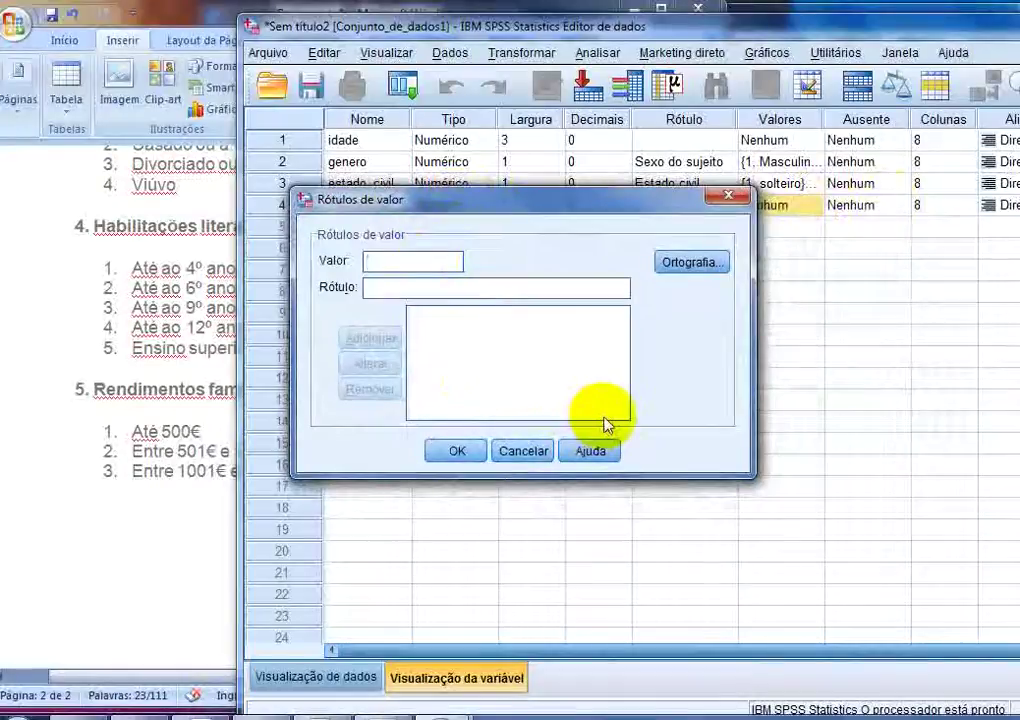
pyautogui.write('1')
pyautogui.click(438, 292)
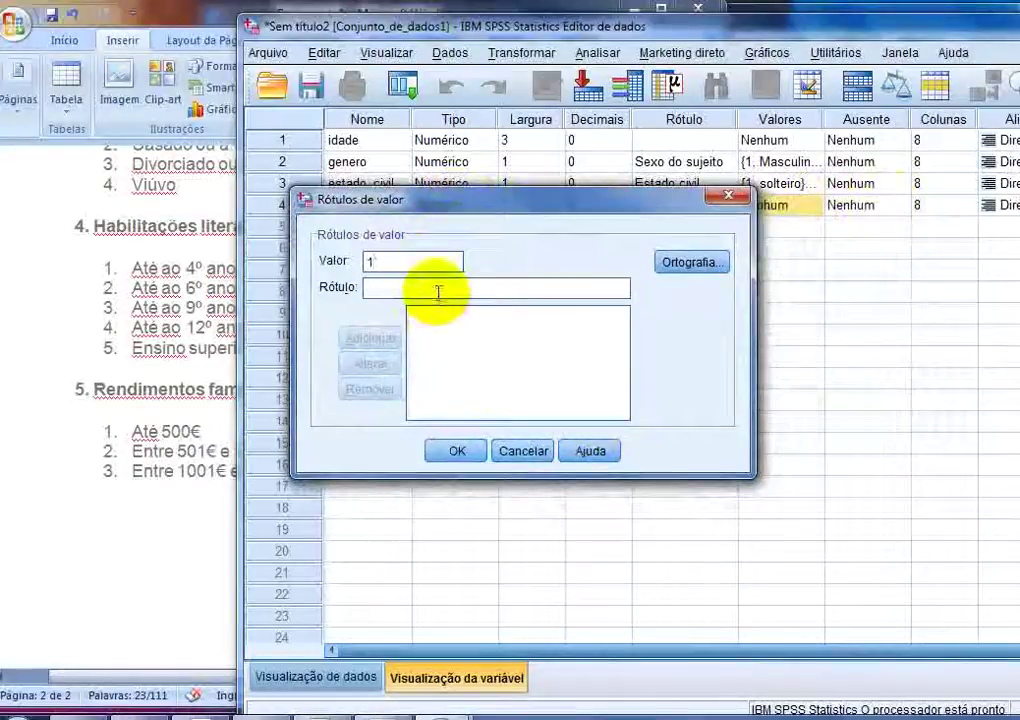
pyautogui.write('4')
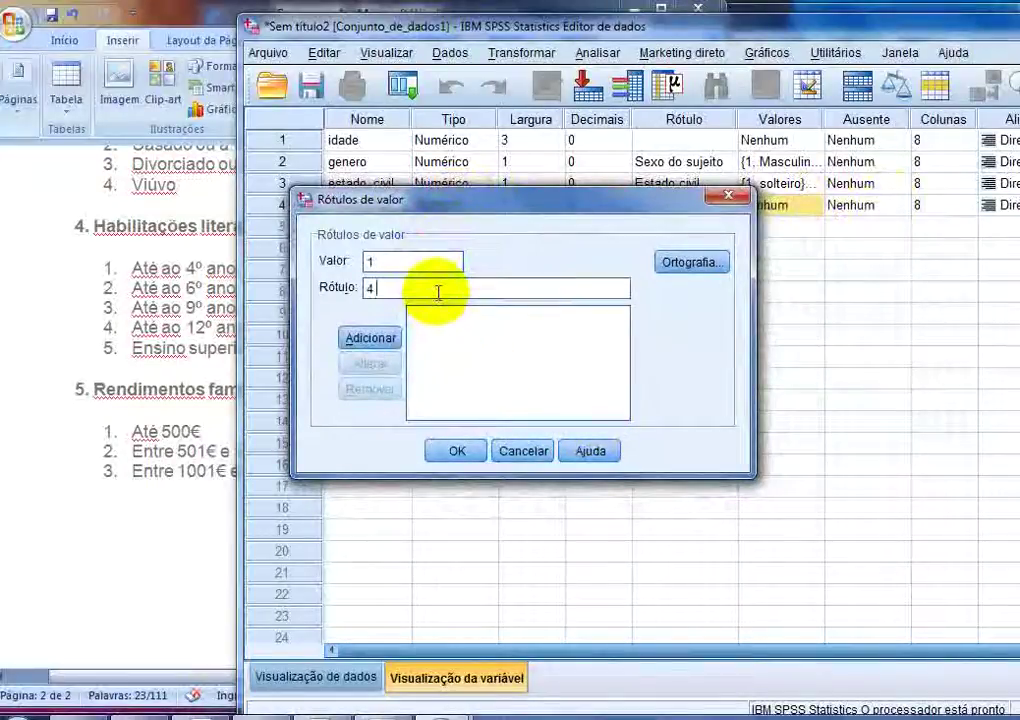
pyautogui.write(' ano')
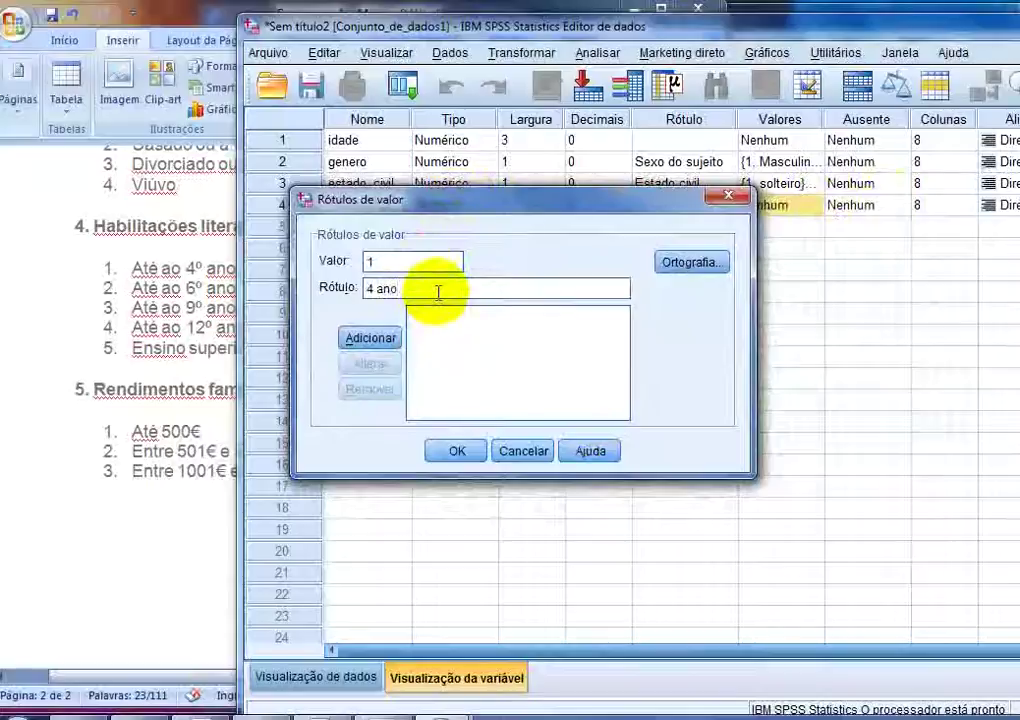
pyautogui.click(370, 338)
# Step: Add the value labels 2 = 6 ano and 3 = 9 ano to habilitacao_literaria
pyautogui.write('2')
pyautogui.click(404, 286)
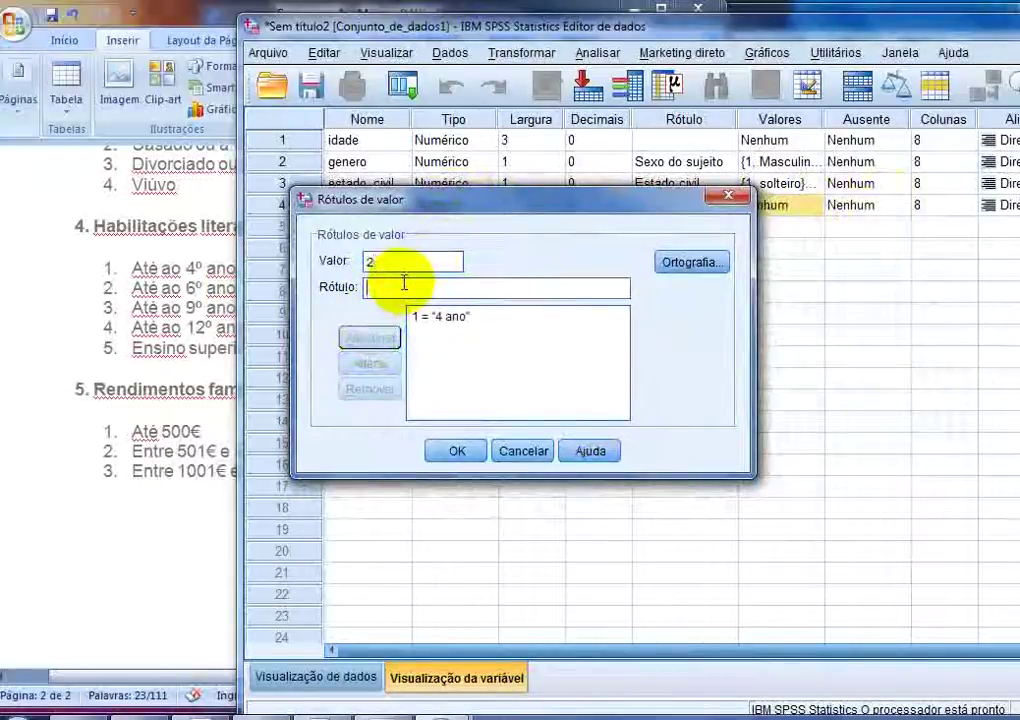
pyautogui.write('6 ano')
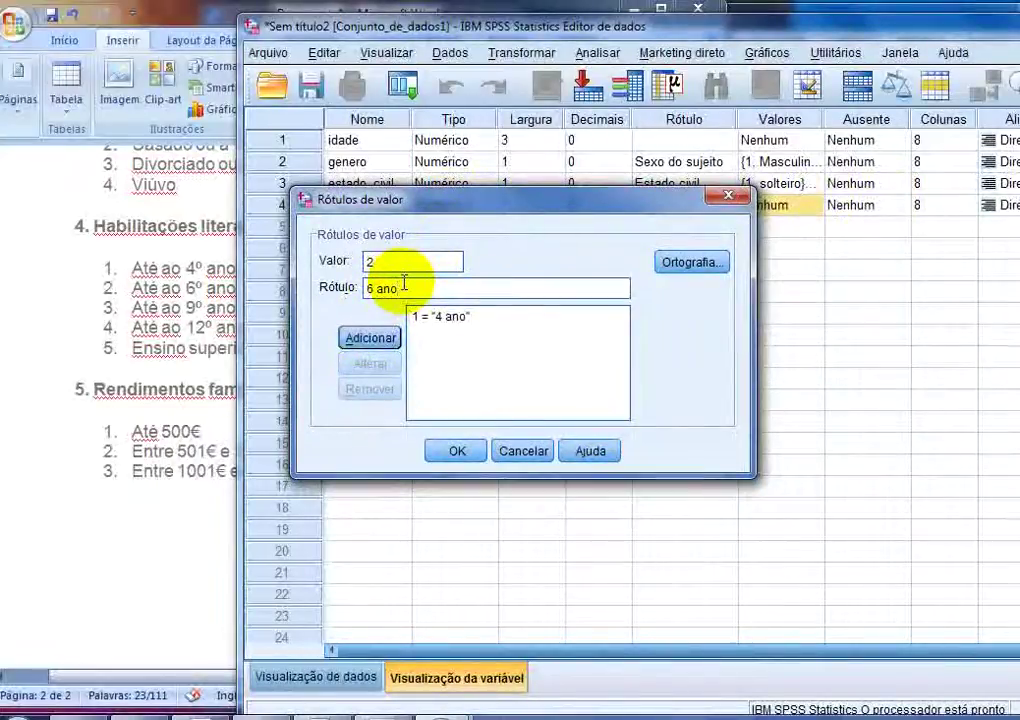
pyautogui.click(370, 338)
pyautogui.write('3')
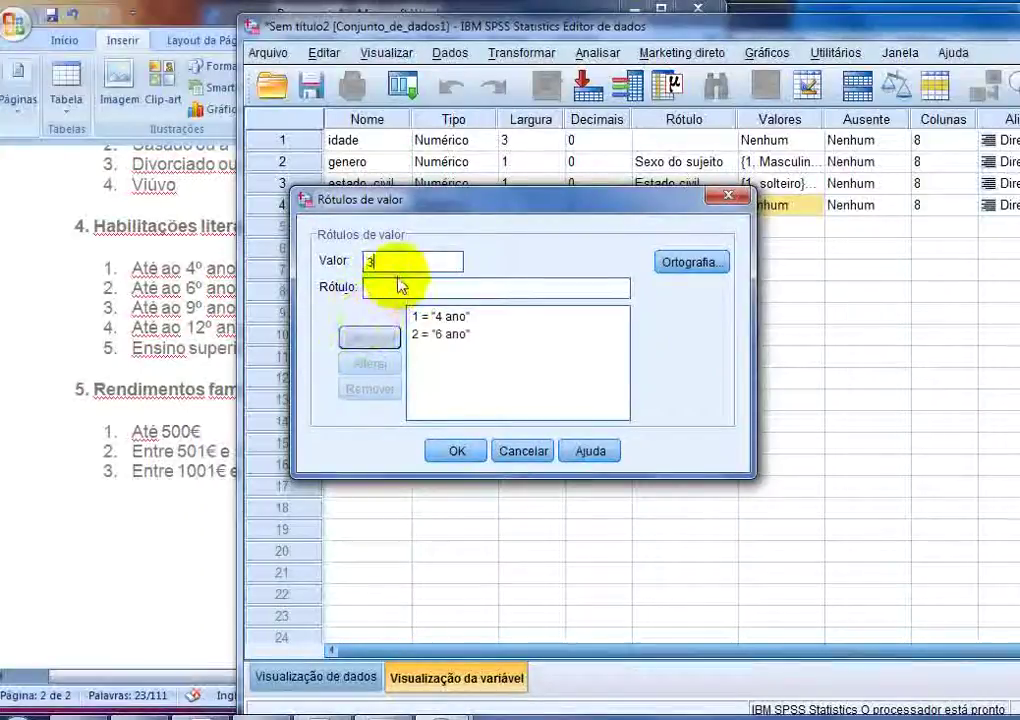
pyautogui.click(399, 286)
pyautogui.write('9')
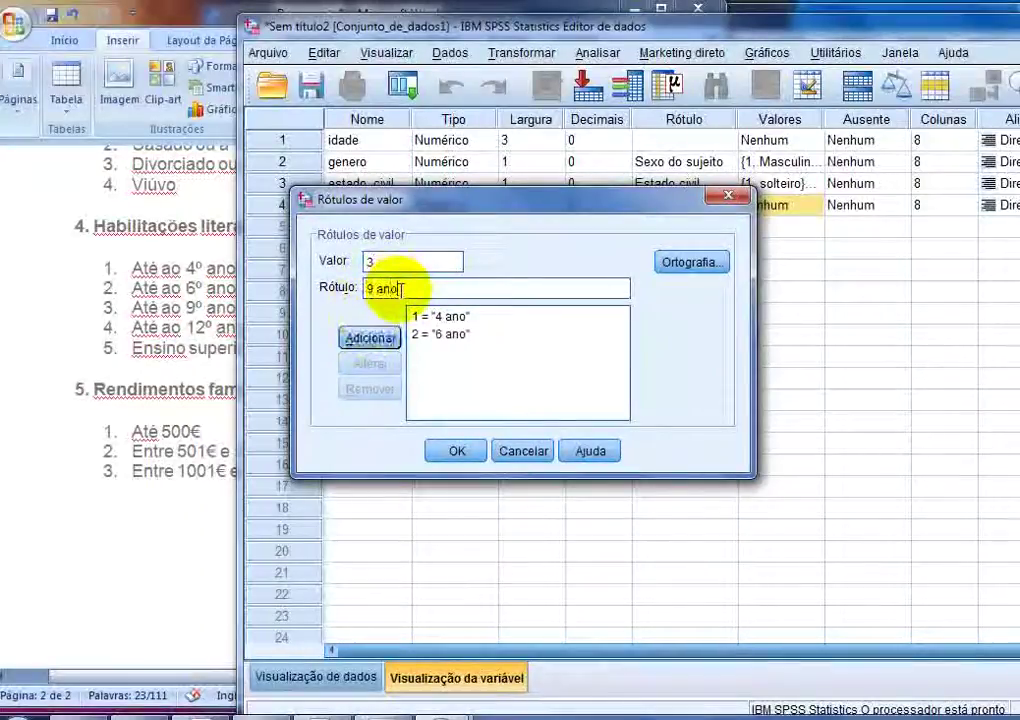
pyautogui.write(' ano')
pyautogui.click(370, 336)
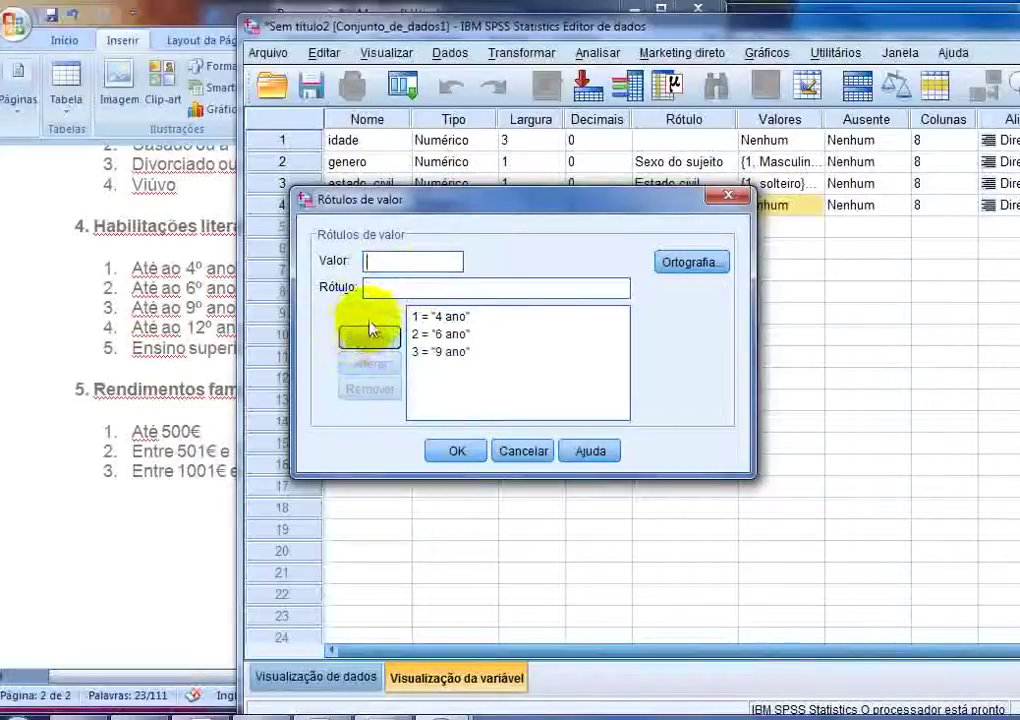
# Step: Add the value labels 4 = 12 ano and 5 = ensino superior to habilitacao_literaria
pyautogui.write('4')
pyautogui.click(395, 290)
pyautogui.write('12 ano')
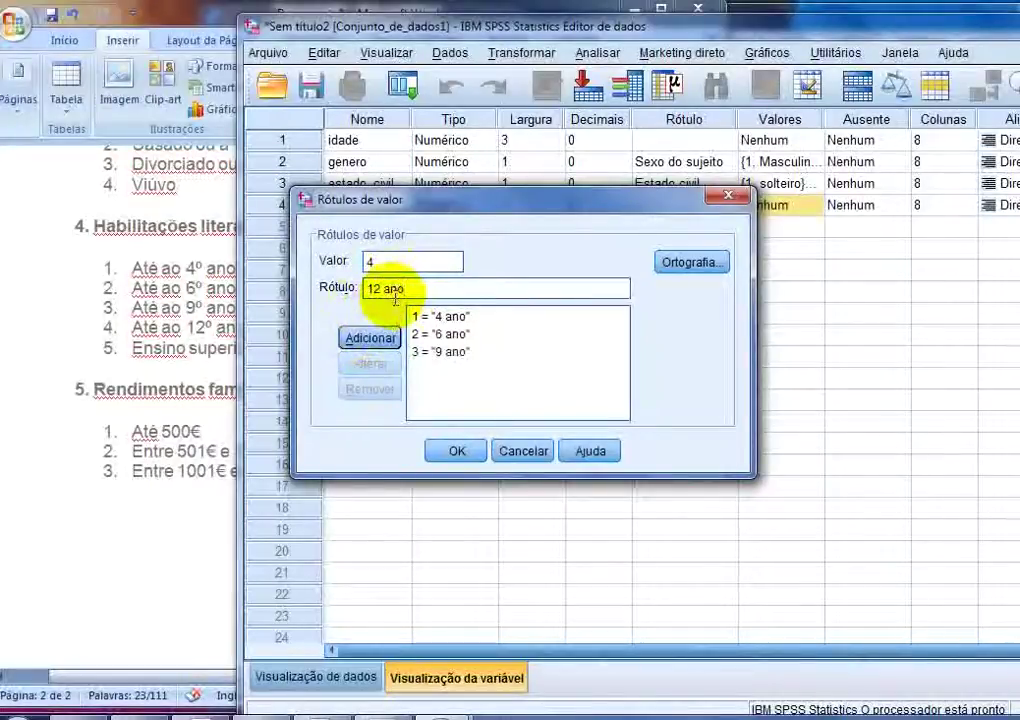
pyautogui.click(385, 338)
pyautogui.write('5')
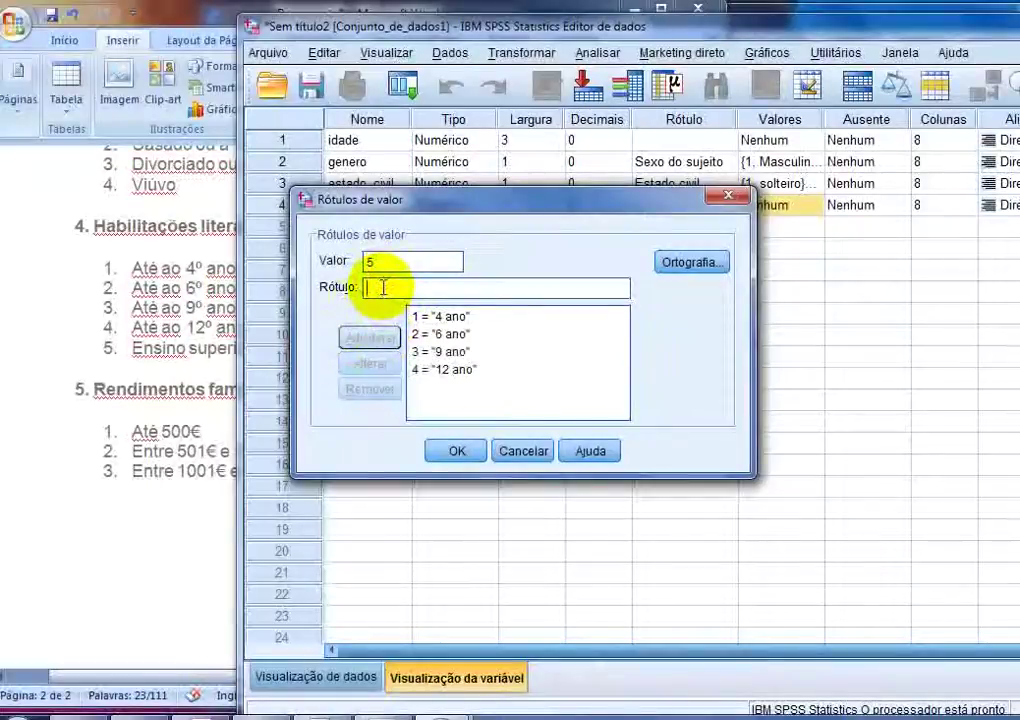
pyautogui.write('ensino s')
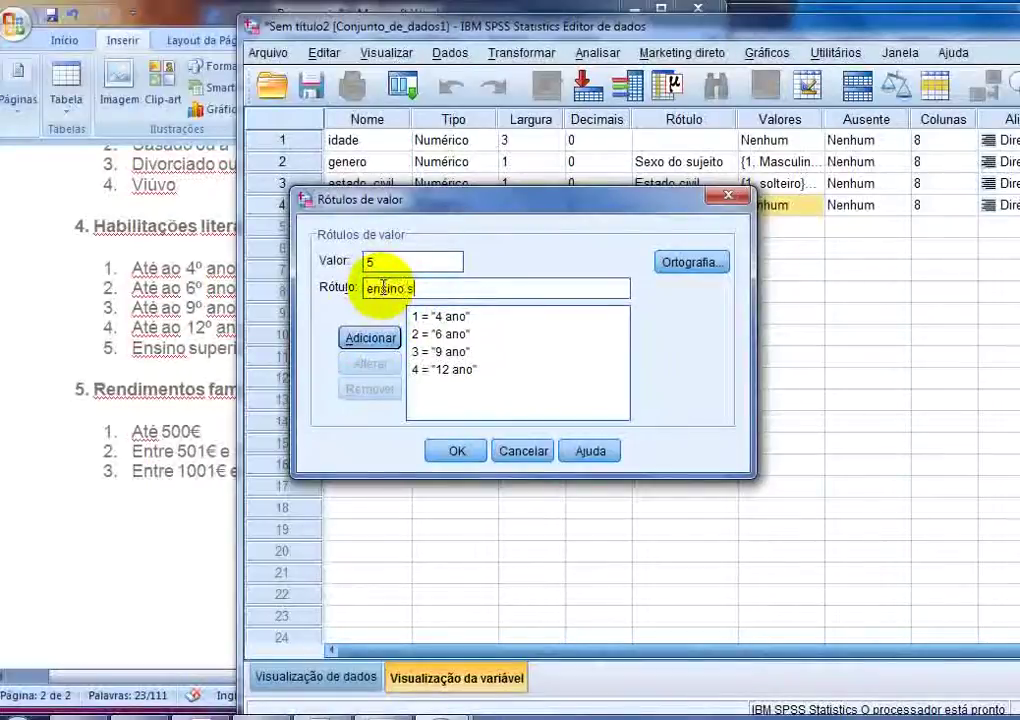
pyautogui.write('uperior')
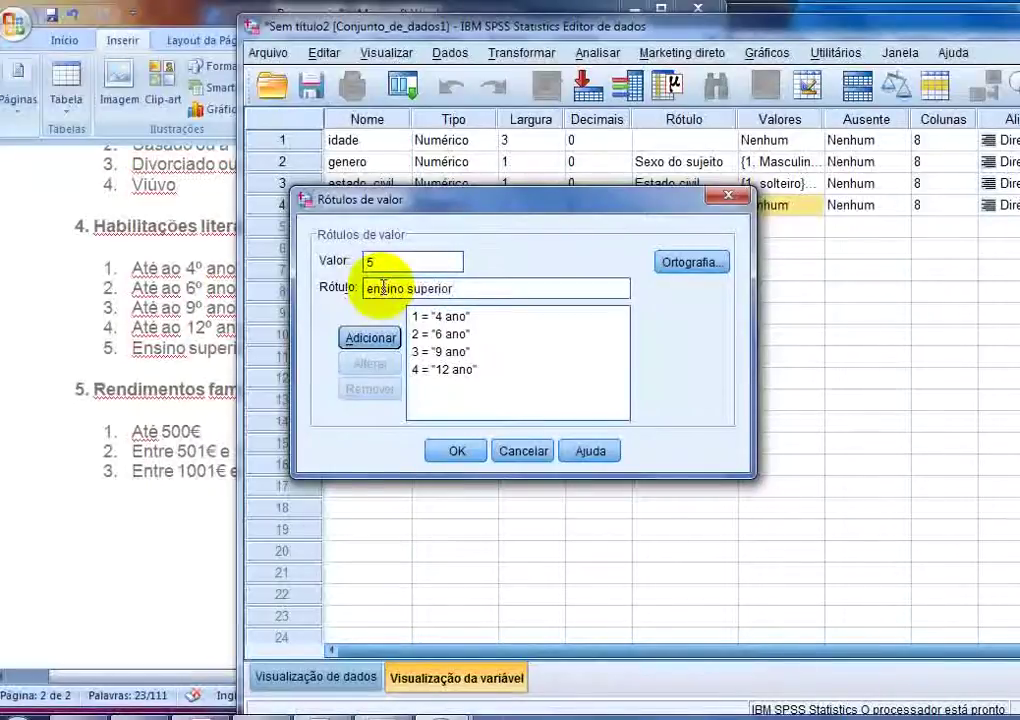
pyautogui.click(368, 338)
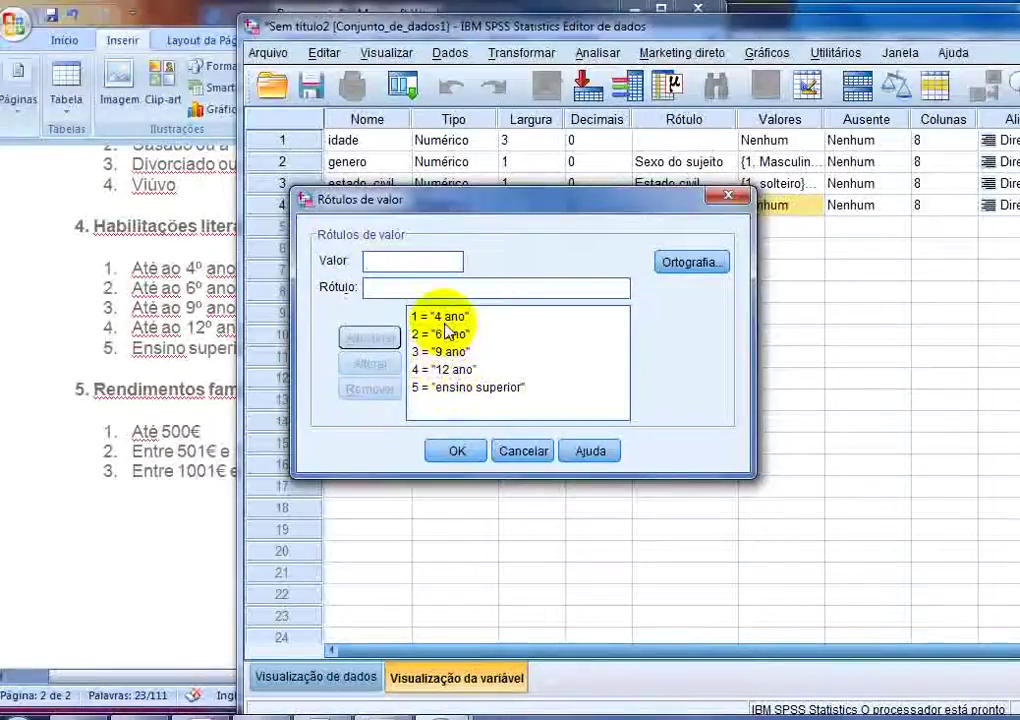
# Step: Go through the defined education-level labels from 5 up to 1 and accept the value label definitions
pyautogui.click(450, 389)
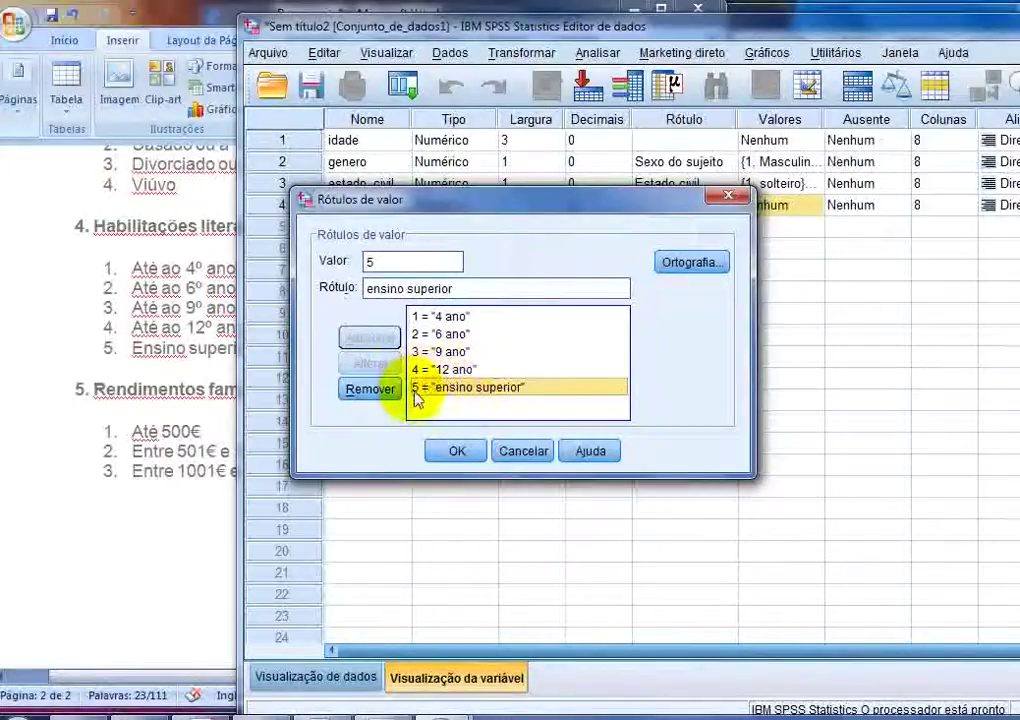
pyautogui.press('Up')
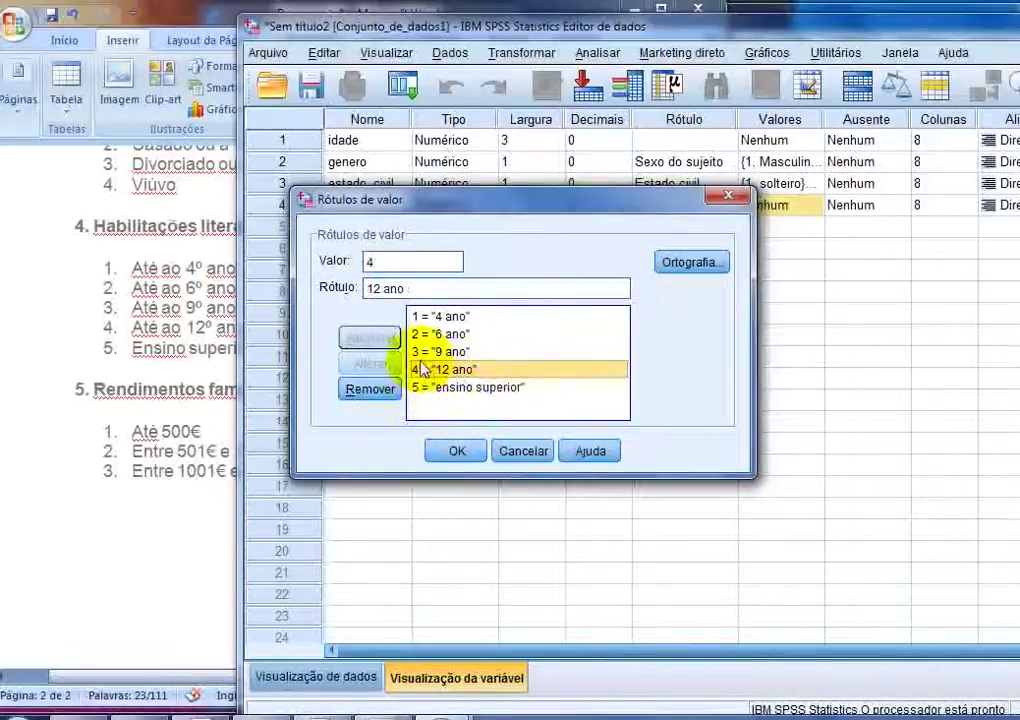
pyautogui.press('Up')
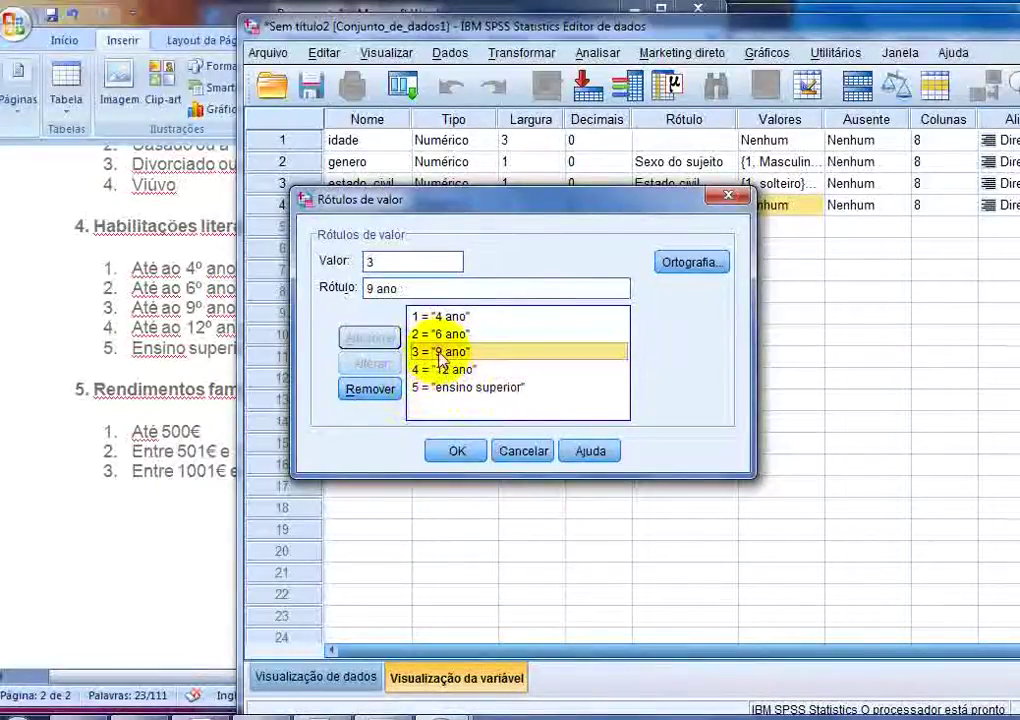
pyautogui.moveTo(421, 318); pyautogui.dragTo(460, 318)
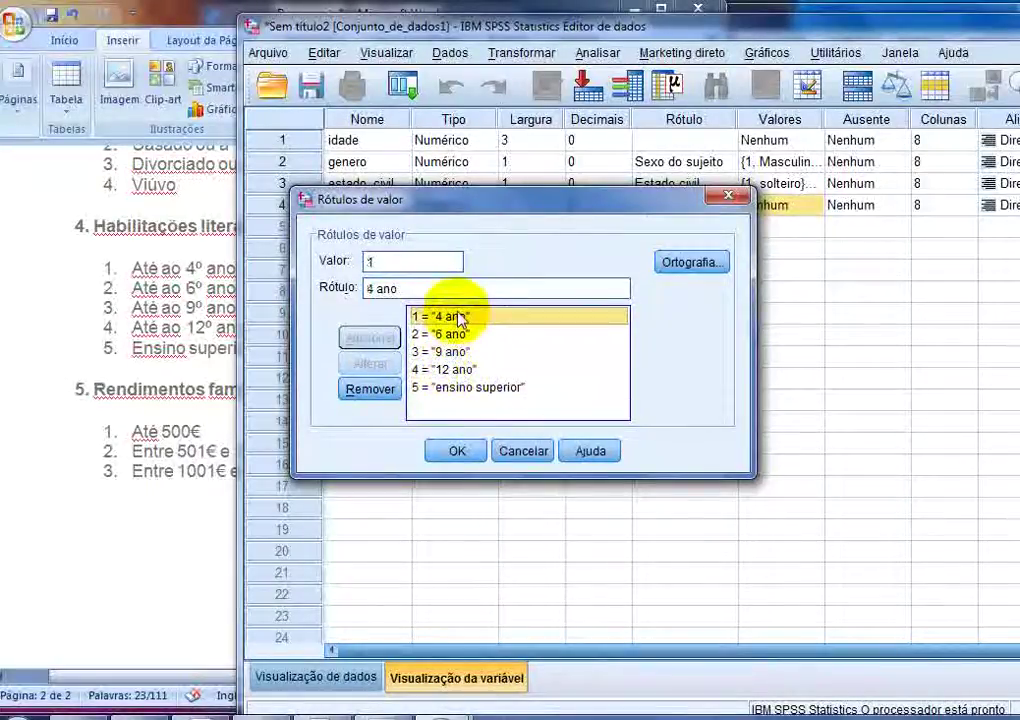
pyautogui.click(455, 452)
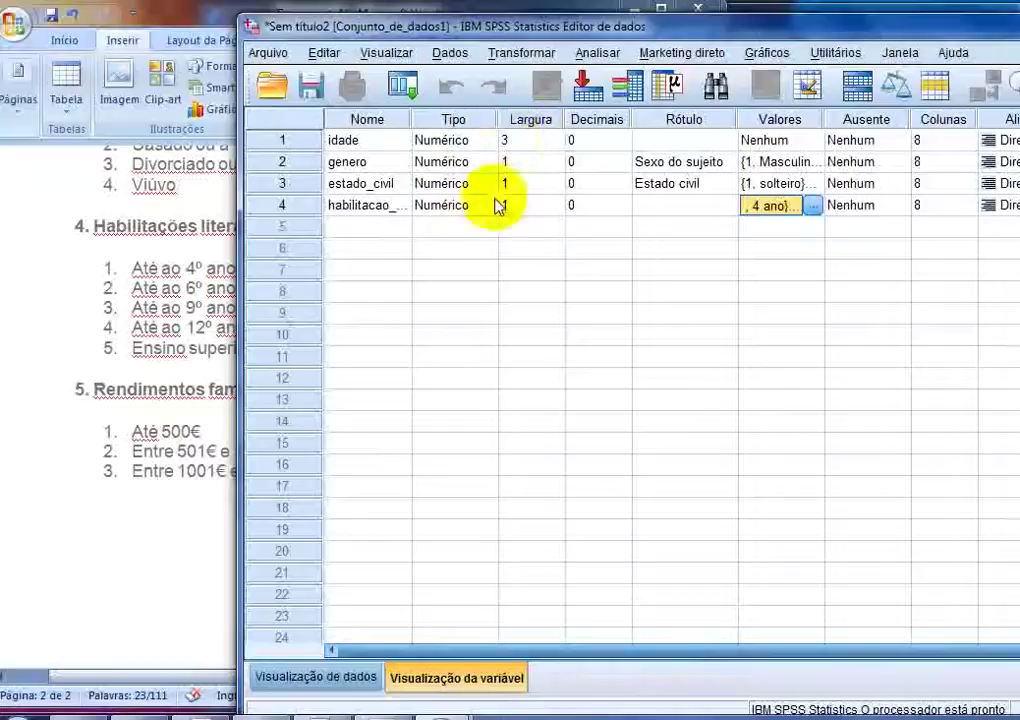
# Step: Set the measurement level of habilitacao_literaria to Ordinal
pyautogui.moveTo(368, 652); pyautogui.dragTo(467, 656)
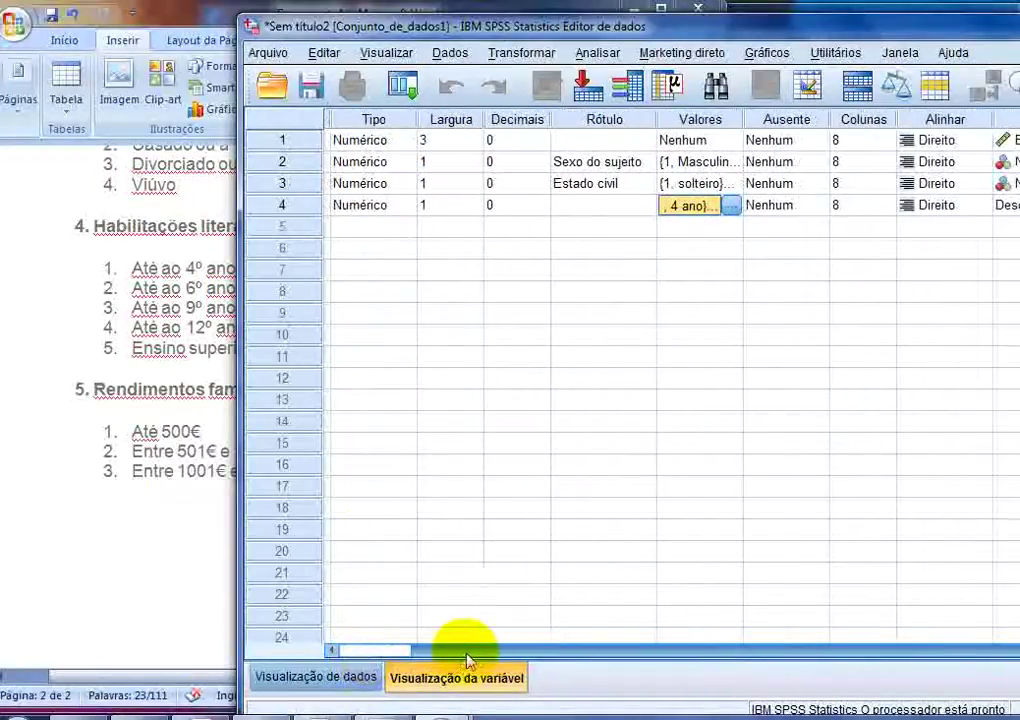
pyautogui.moveTo(888, 36); pyautogui.dragTo(836, 32)
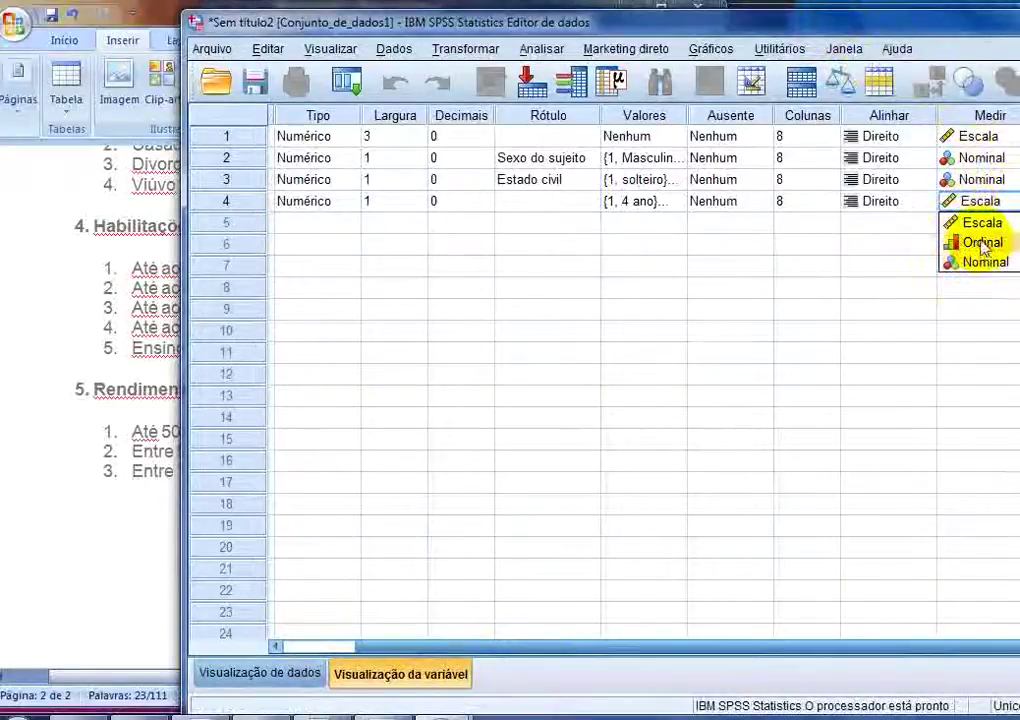
pyautogui.click(982, 243)
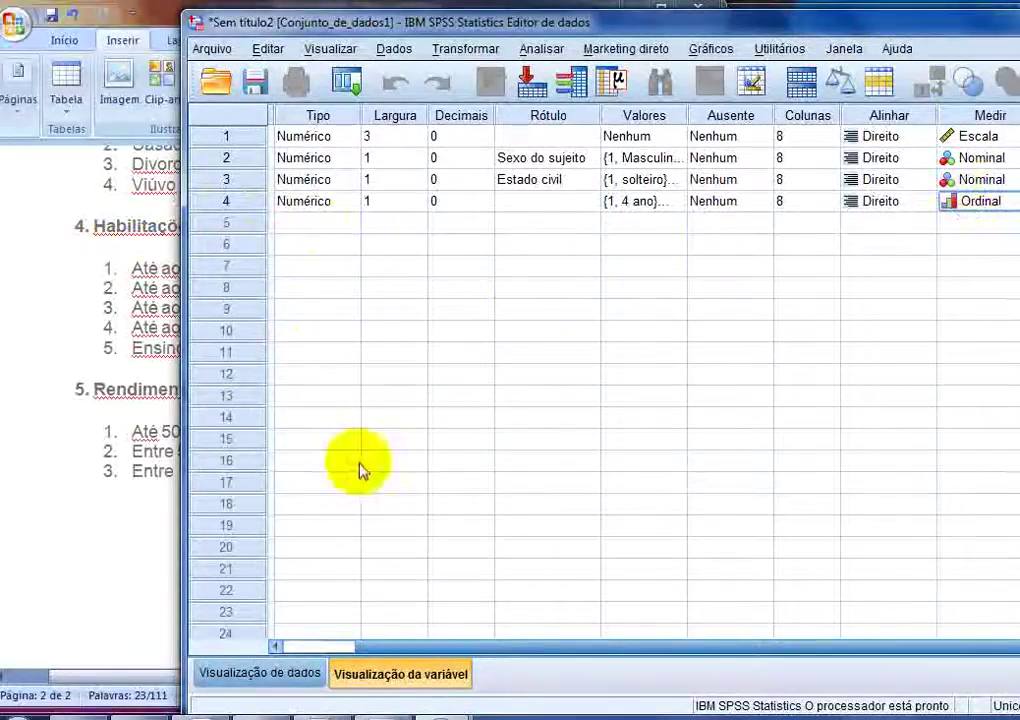
# Step: Switch to Word, highlight the Habilitações literárias options and find the Rendimentos familiares question, then return to SPSS without adding value labels
pyautogui.hscroll(-3, 420, 647)
pyautogui.click(55, 337)
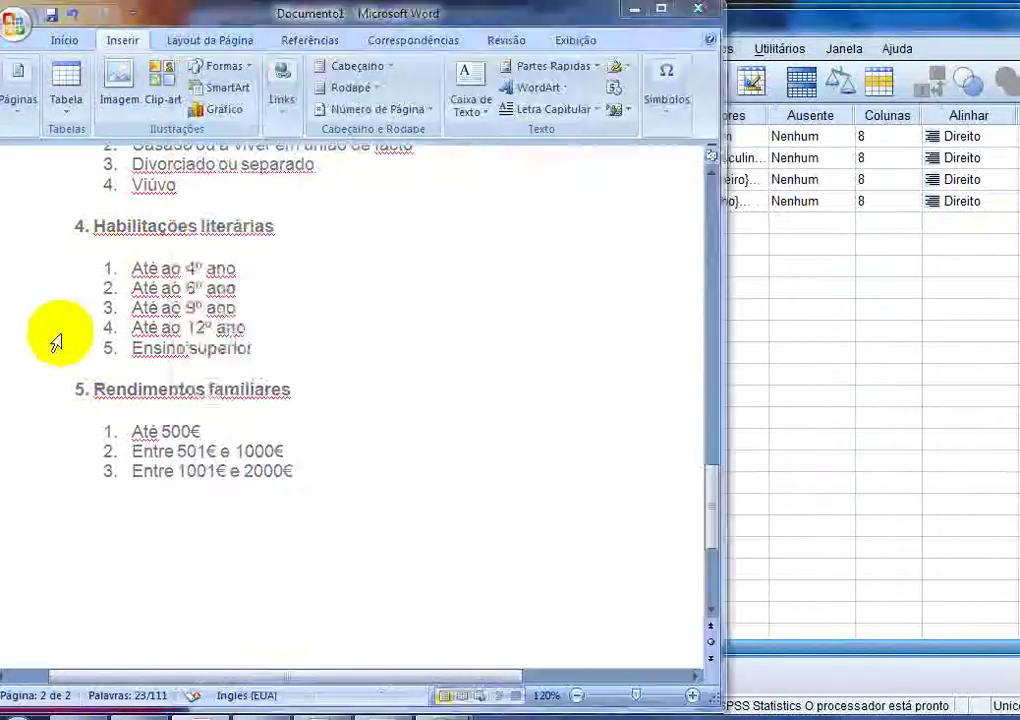
pyautogui.moveTo(55, 268); pyautogui.dragTo(55, 337)
pyautogui.scroll(-2, 80, 296)
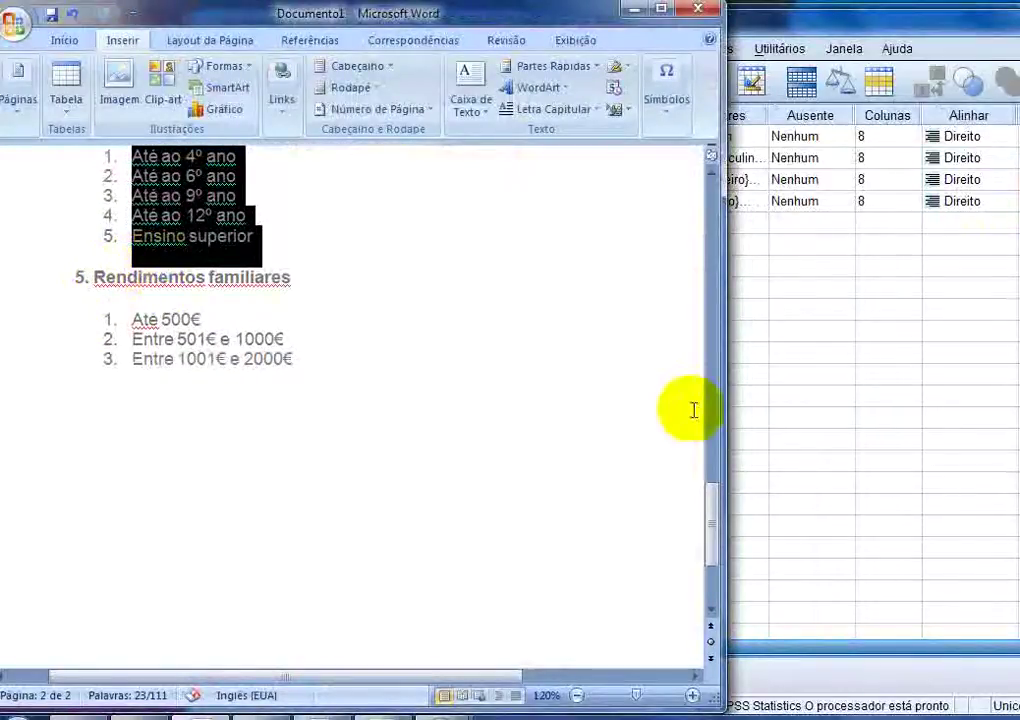
pyautogui.click(751, 394)
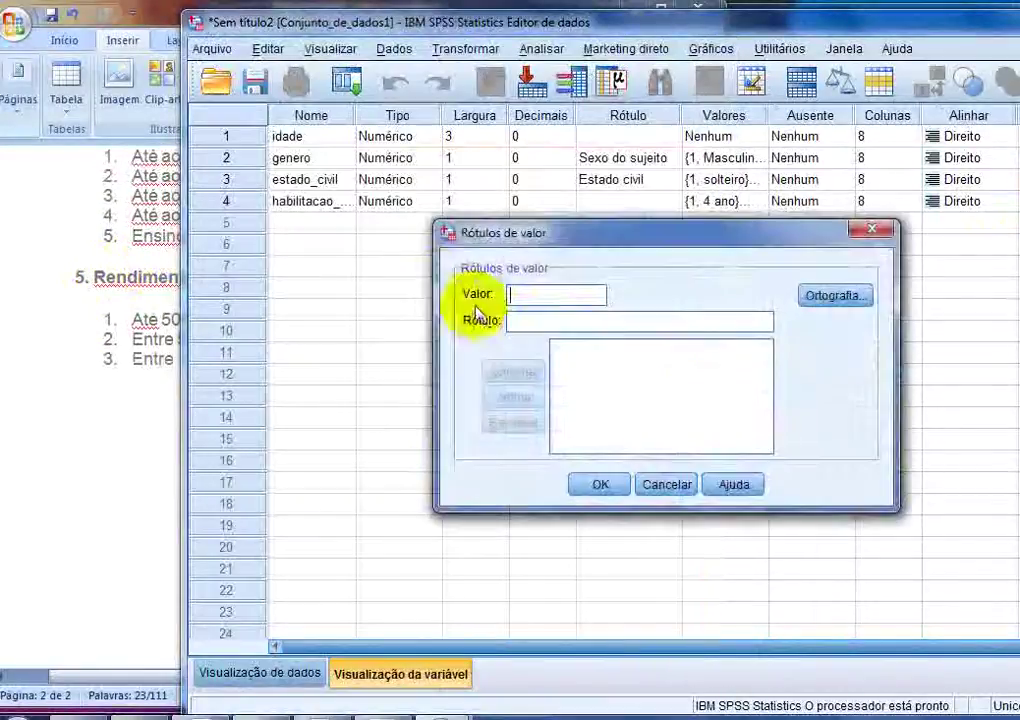
pyautogui.click(685, 485)
# Step: Create a fifth variable named rendimento below habilitacao_literaria
pyautogui.click(336, 224)
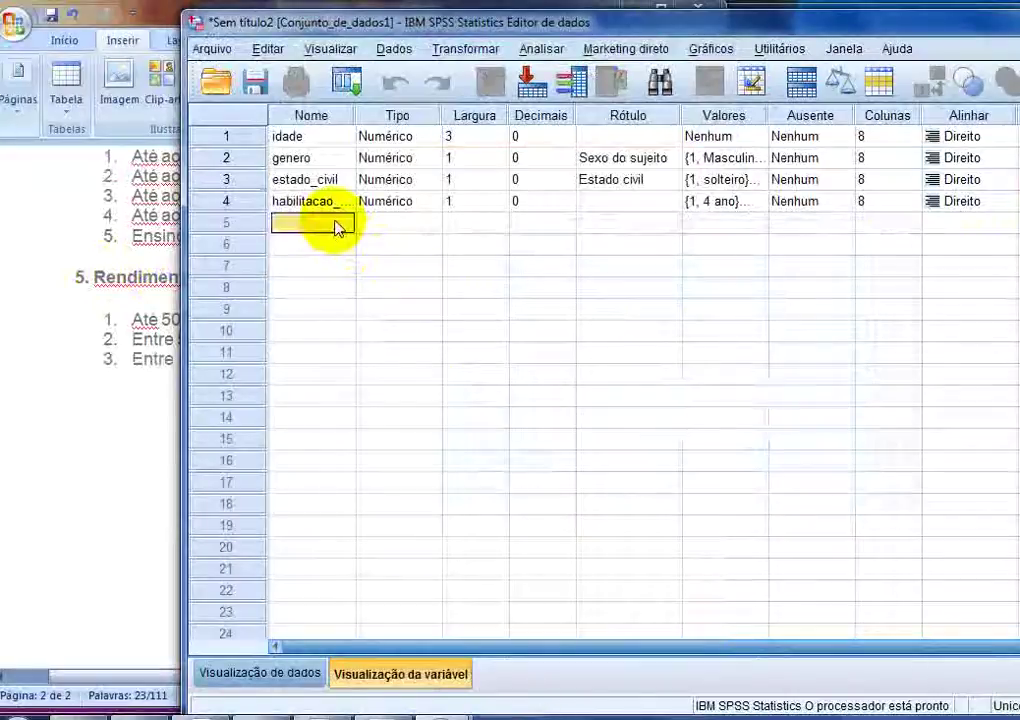
pyautogui.write('rendiment')
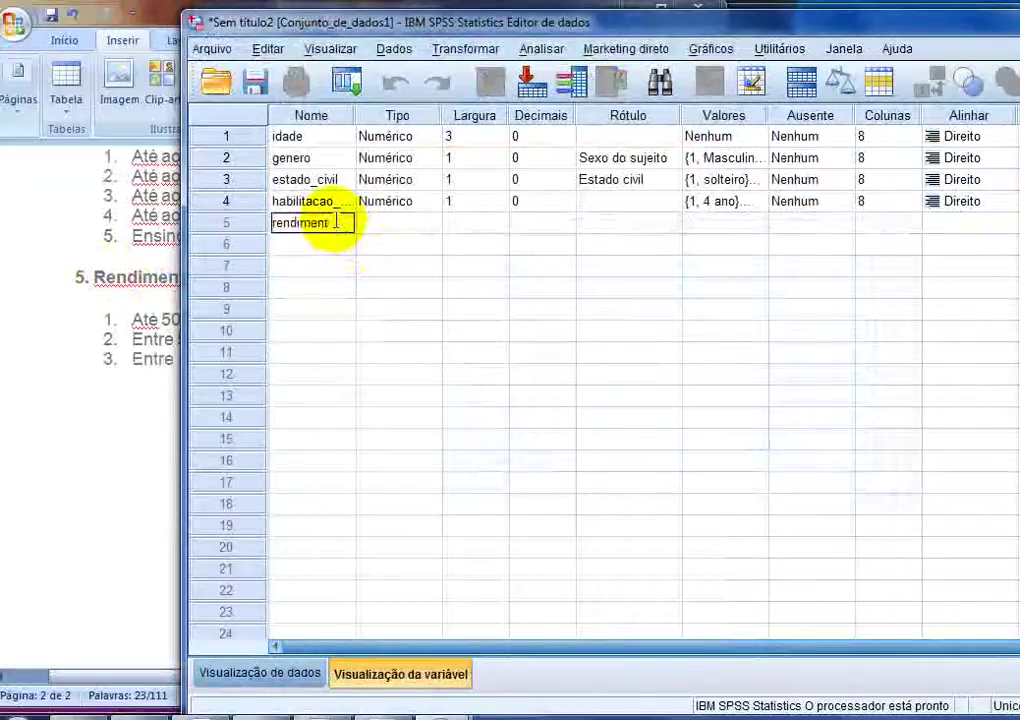
pyautogui.write('o')
pyautogui.press('Return')
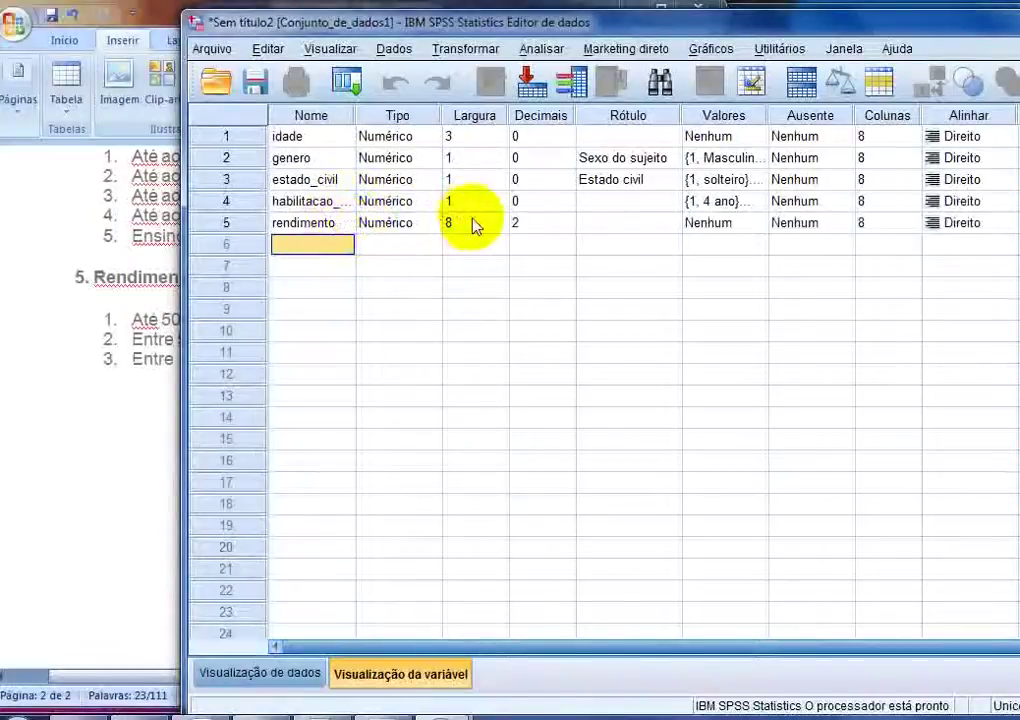
# Step: Set the rendimento variable to 0 decimals and a width of 1
pyautogui.click(548, 226)
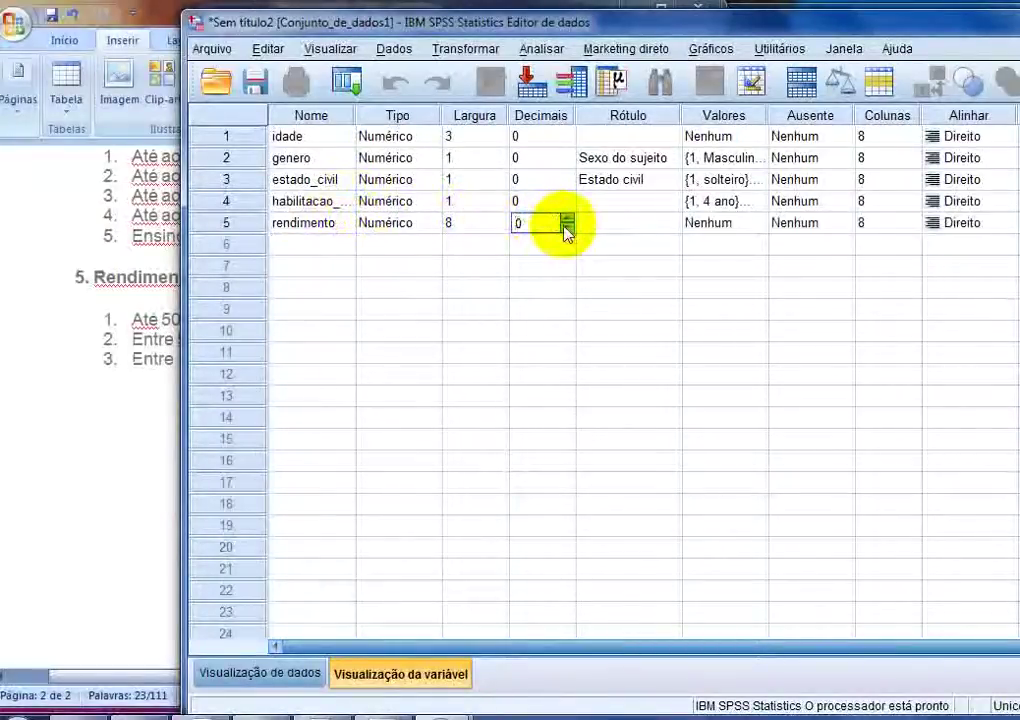
pyautogui.click(497, 226)
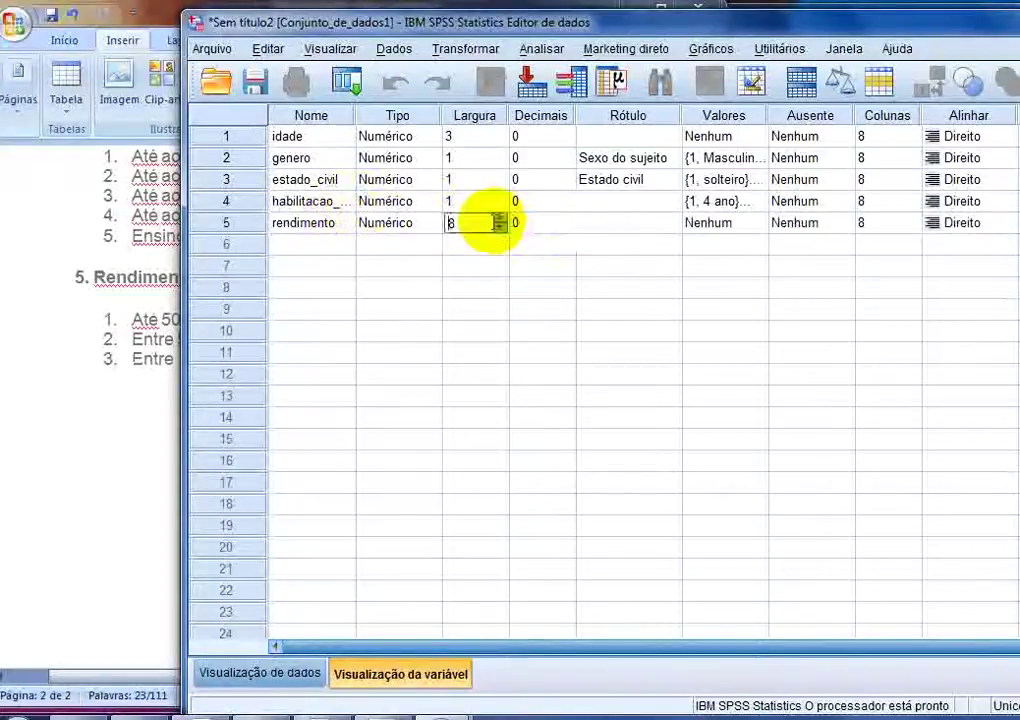
pyautogui.click(501, 228)
pyautogui.click(501, 228)
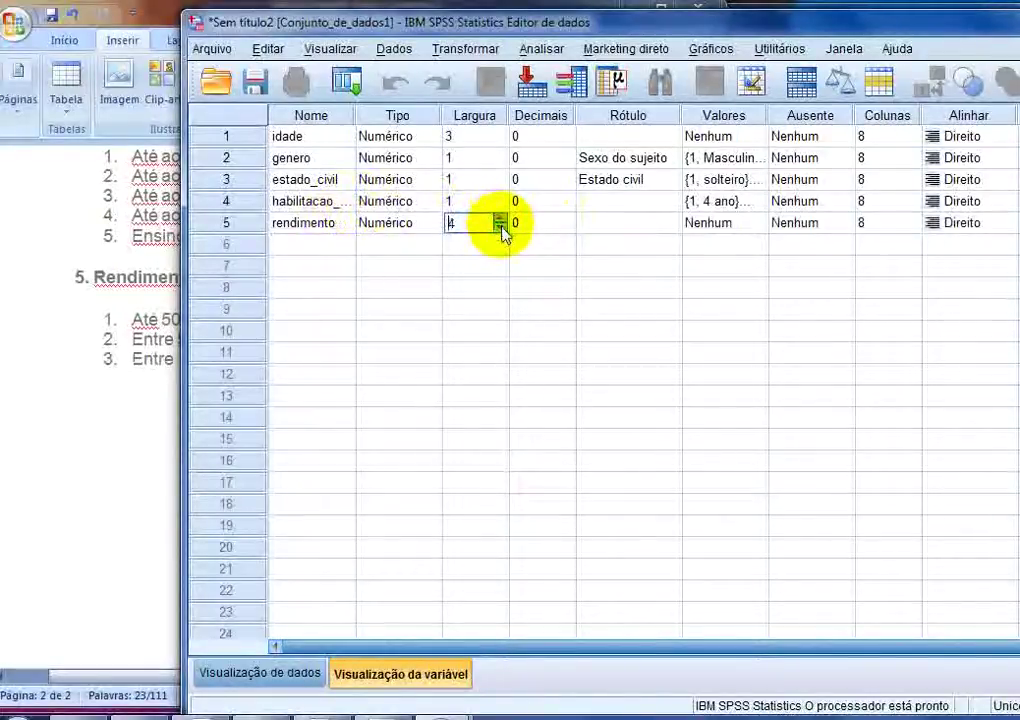
pyautogui.click(501, 228)
pyautogui.click(501, 228)
pyautogui.click(501, 228)
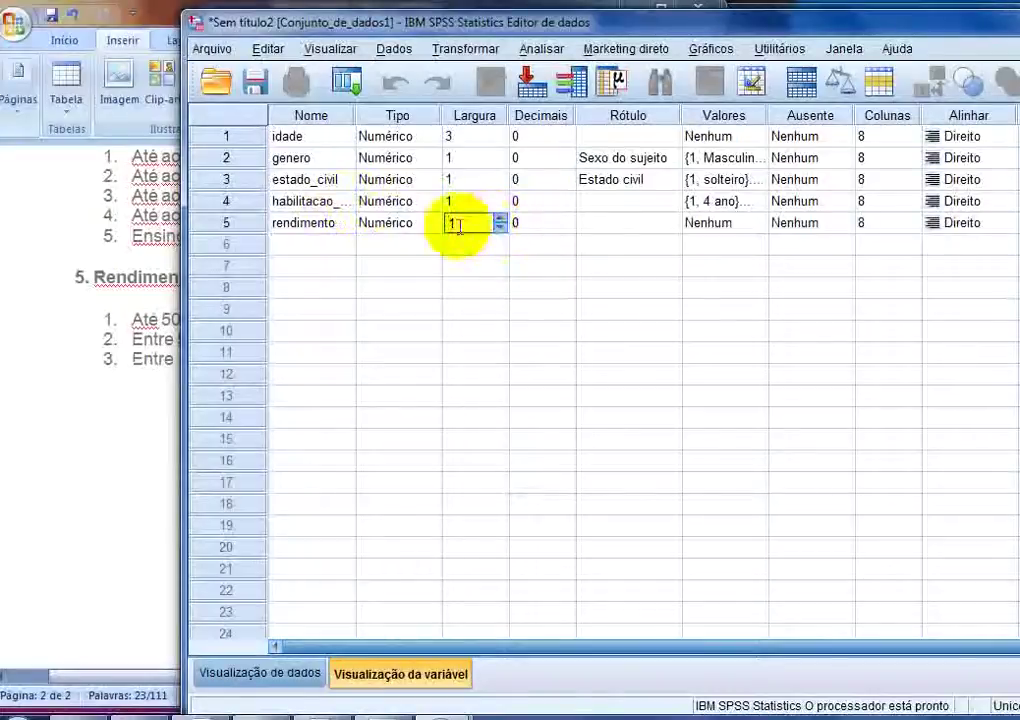
pyautogui.click(418, 228)
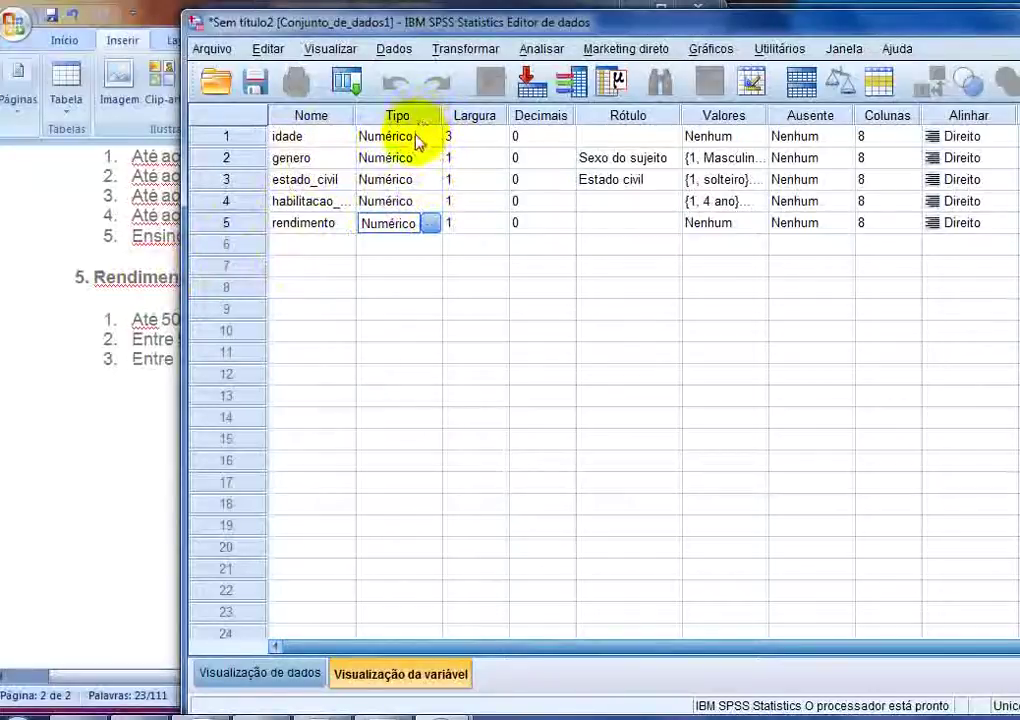
# Step: Switch to Word, highlight the option numbers under Rendimentos familiares, and return to SPSS
pyautogui.click(145, 278)
pyautogui.scroll(-1, 140, 270)
pyautogui.scroll(1, 143, 265)
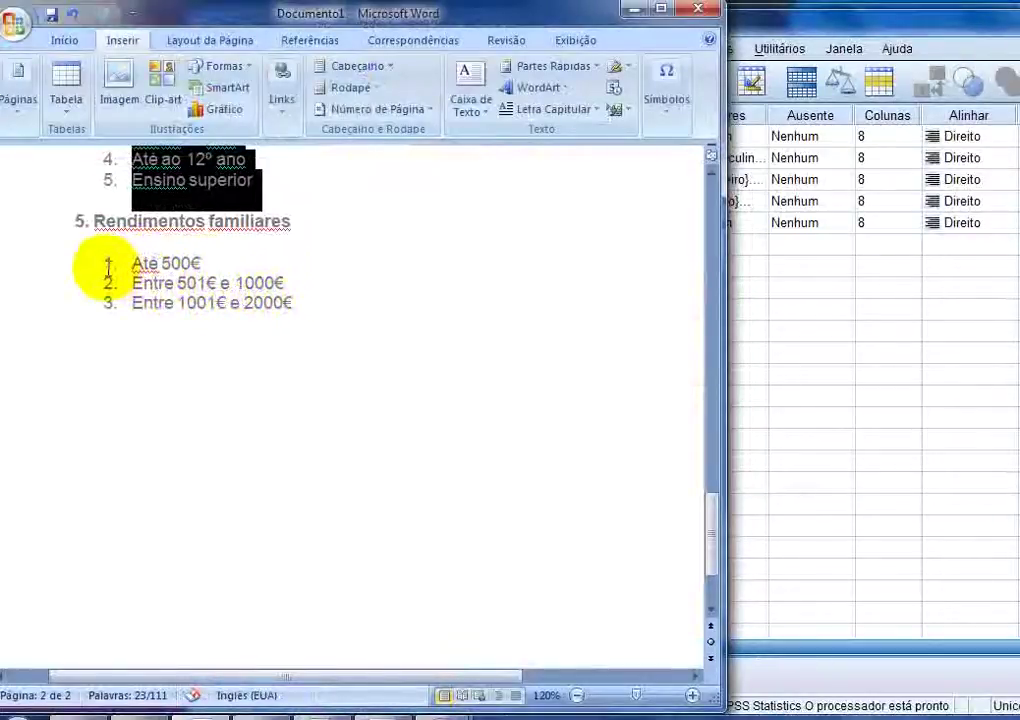
pyautogui.moveTo(106, 264)
pyautogui.mouseDown()
pyautogui.moveTo(122, 264)
pyautogui.moveTo(110, 266)
pyautogui.mouseUp()
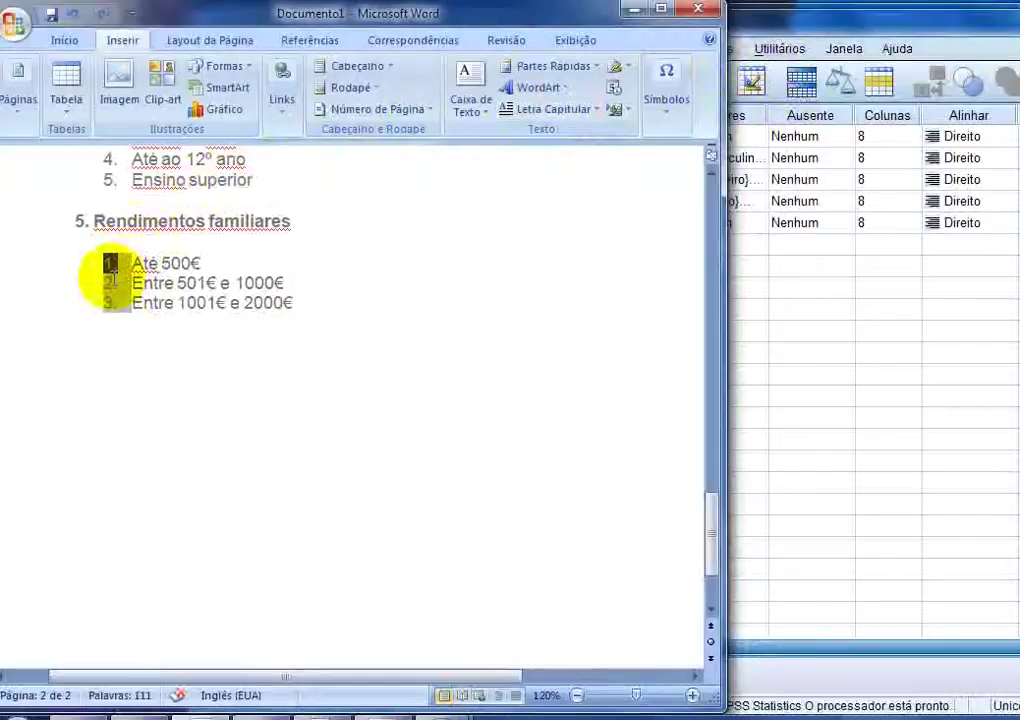
pyautogui.click(740, 30)
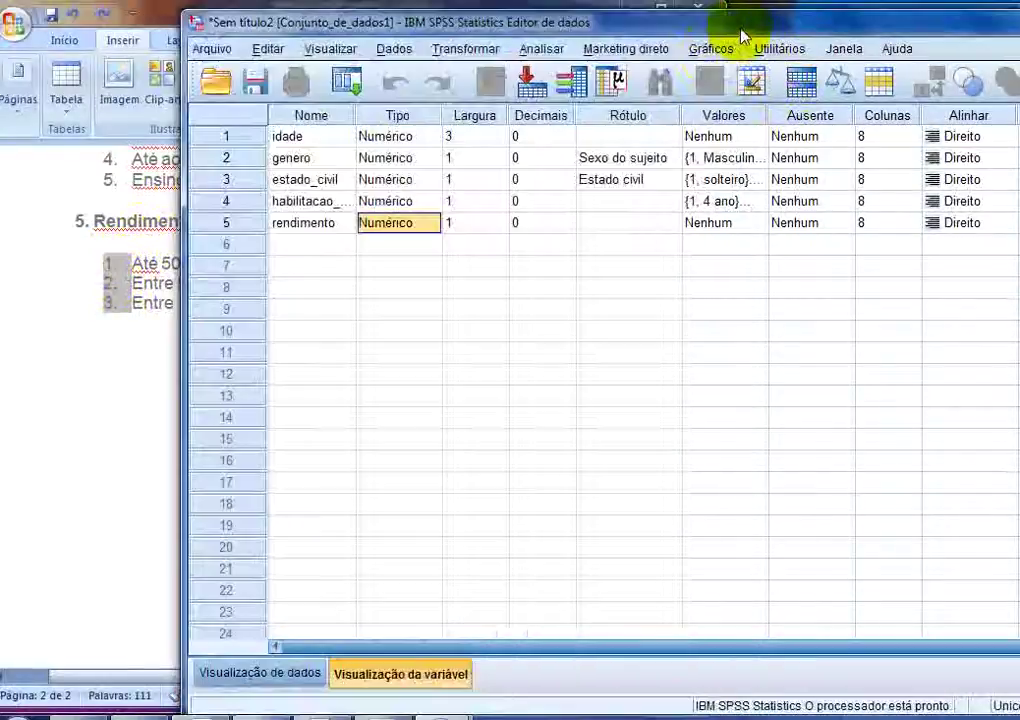
# Step: Give the rendimento variable the label Salário
pyautogui.click(614, 226)
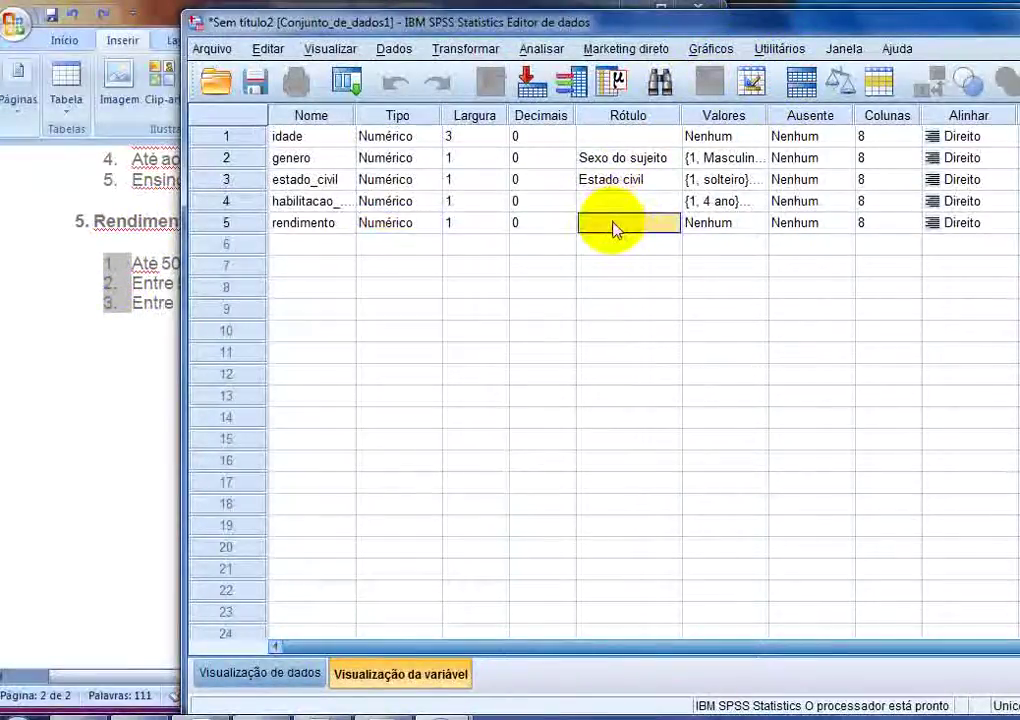
pyautogui.click(614, 226)
pyautogui.write('Salário')
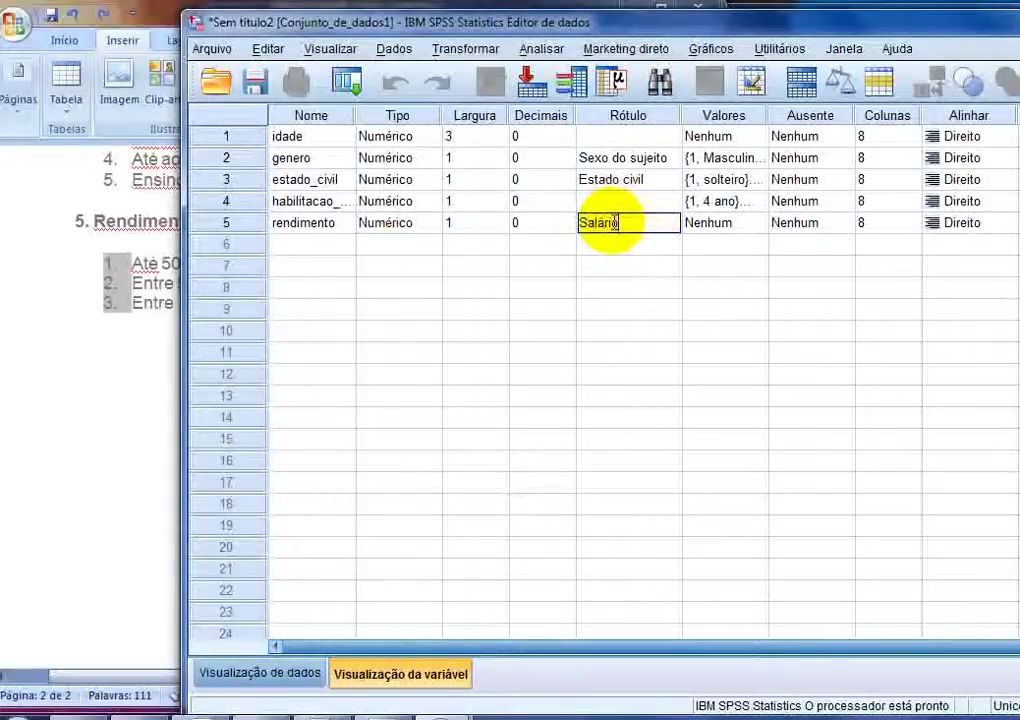
pyautogui.press('Return')
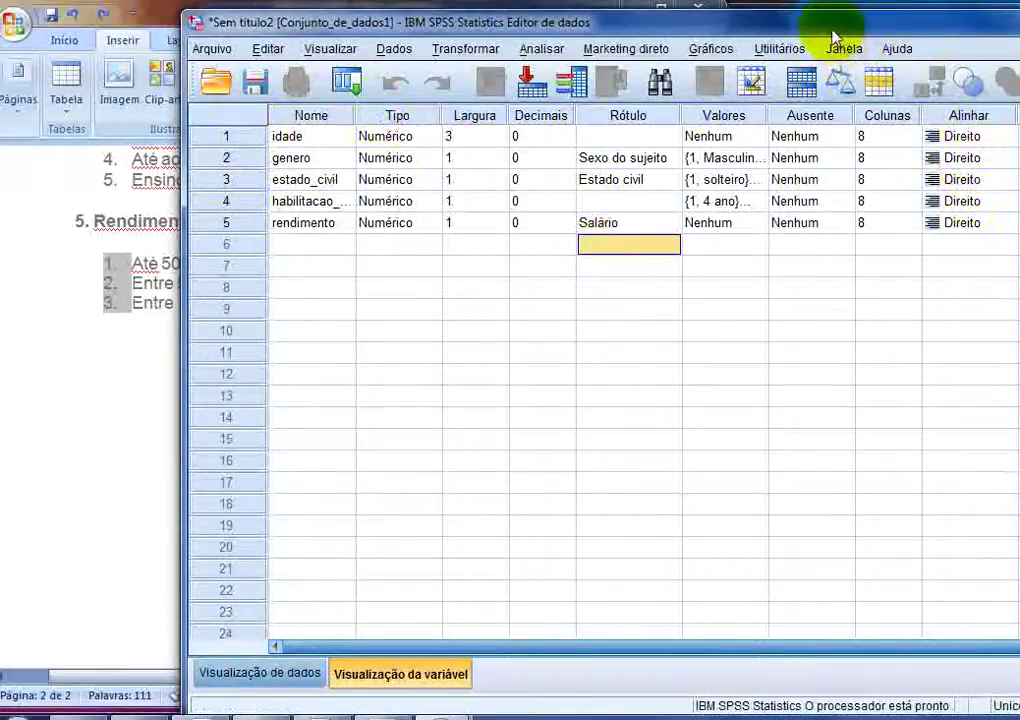
# Step: Check the income options in Word and, back in SPSS, add the value label 1 = "ate 500" to the rendimento variable
pyautogui.click(141, 303)
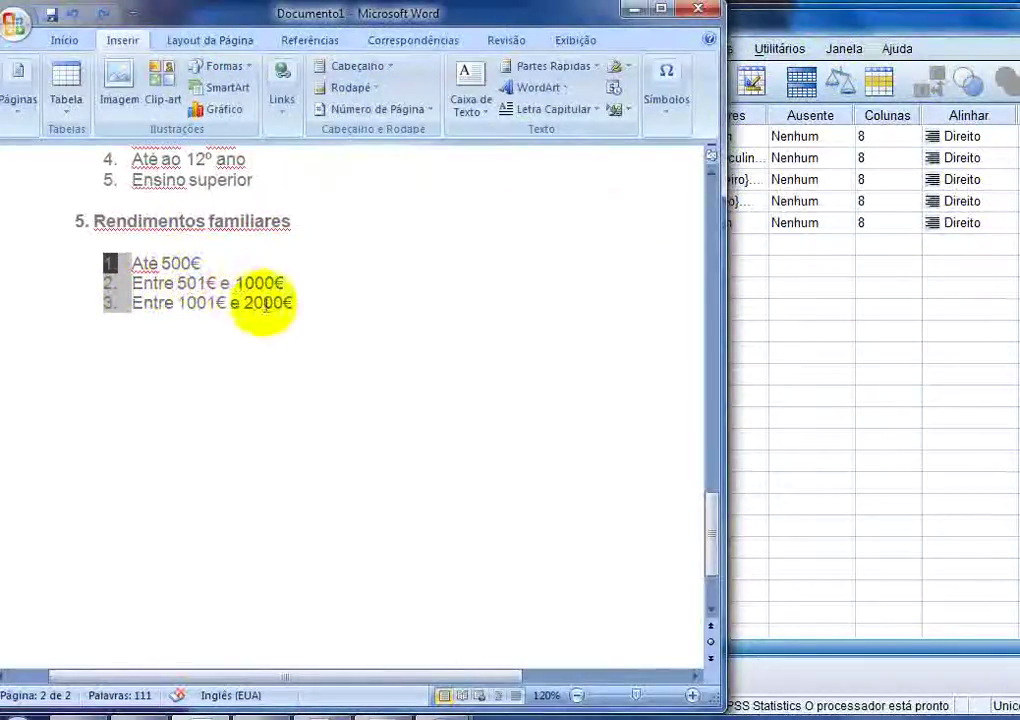
pyautogui.click(774, 32)
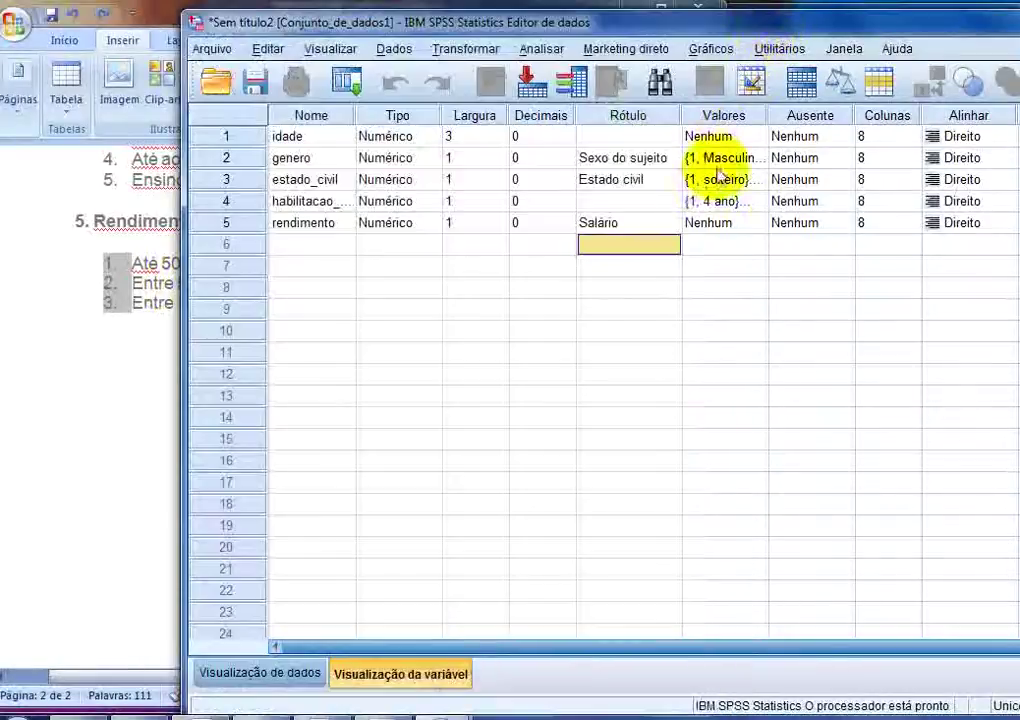
pyautogui.click(762, 222)
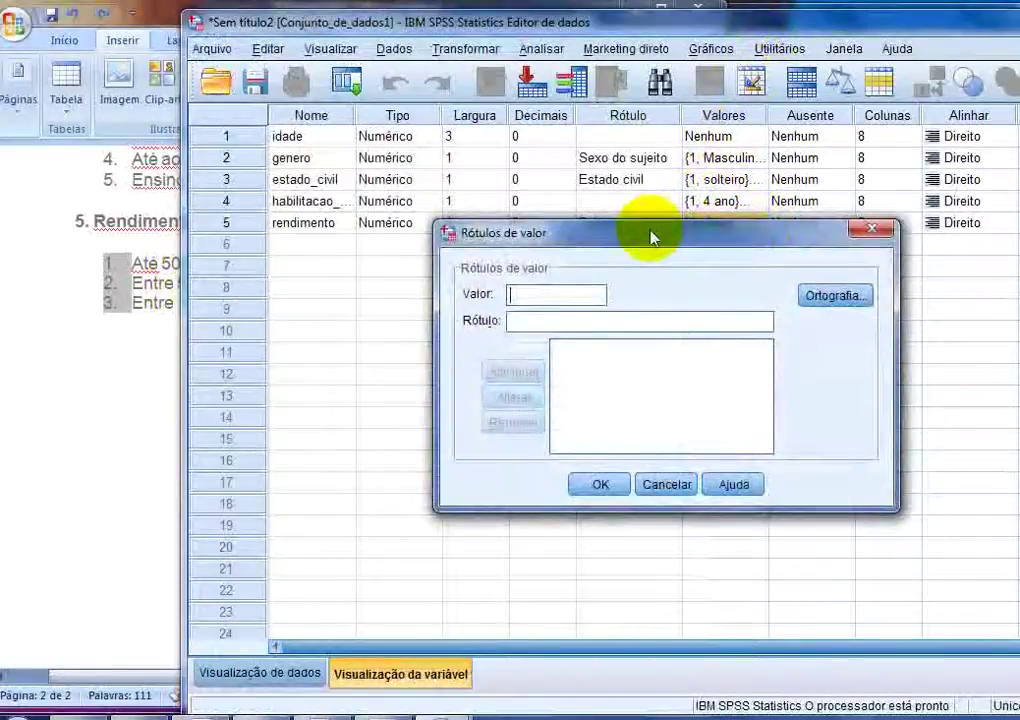
pyautogui.write('1')
pyautogui.press('Tab')
pyautogui.write('a')
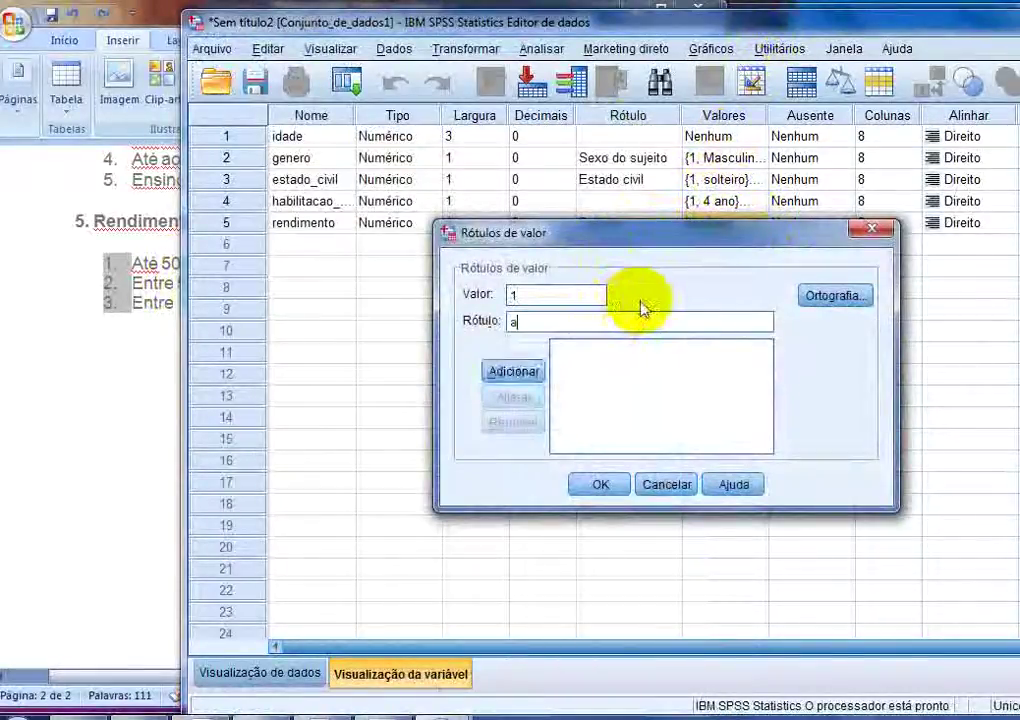
pyautogui.write('te 500')
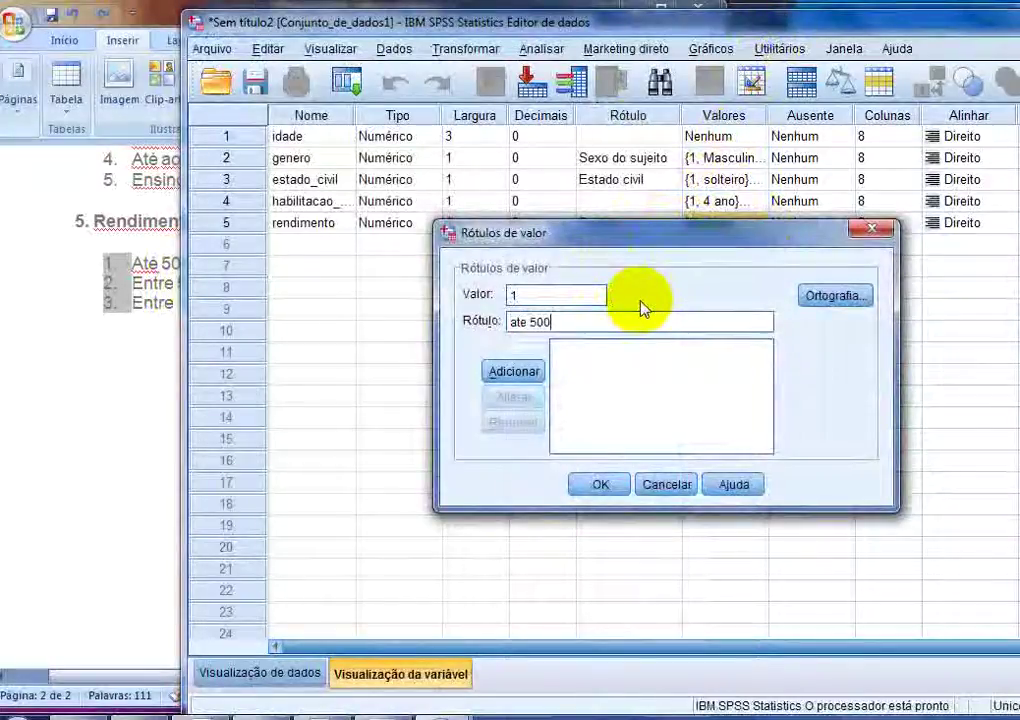
pyautogui.click(515, 371)
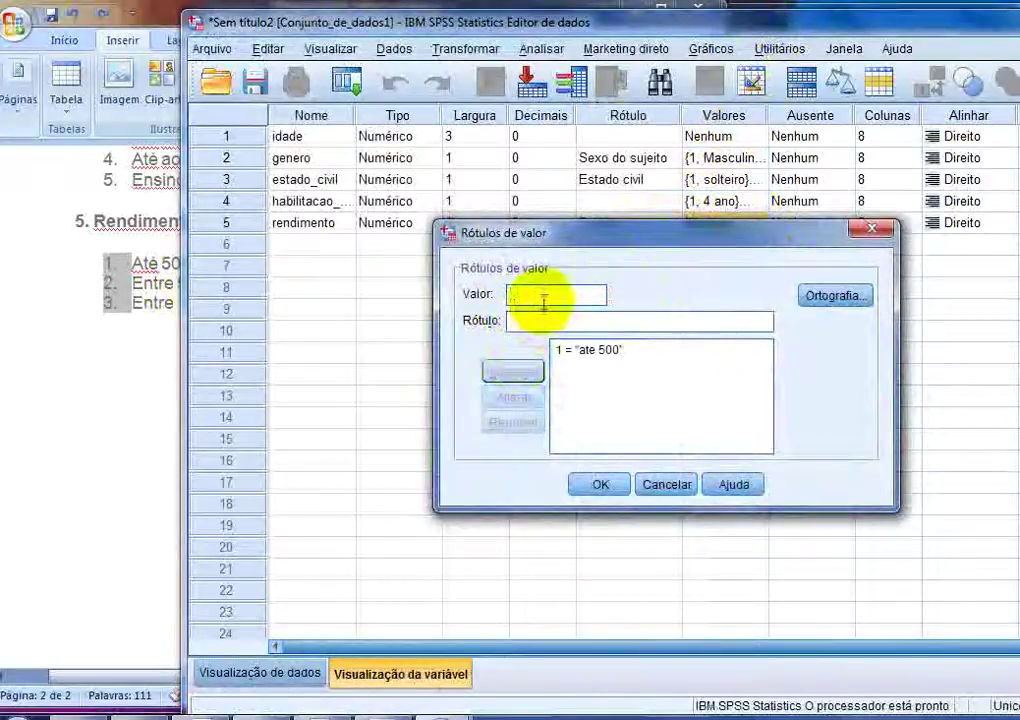
# Step: Add the value label 2 = "entre 501 e 1000" for rendimento
pyautogui.write('2')
pyautogui.click(550, 319)
pyautogui.write('e')
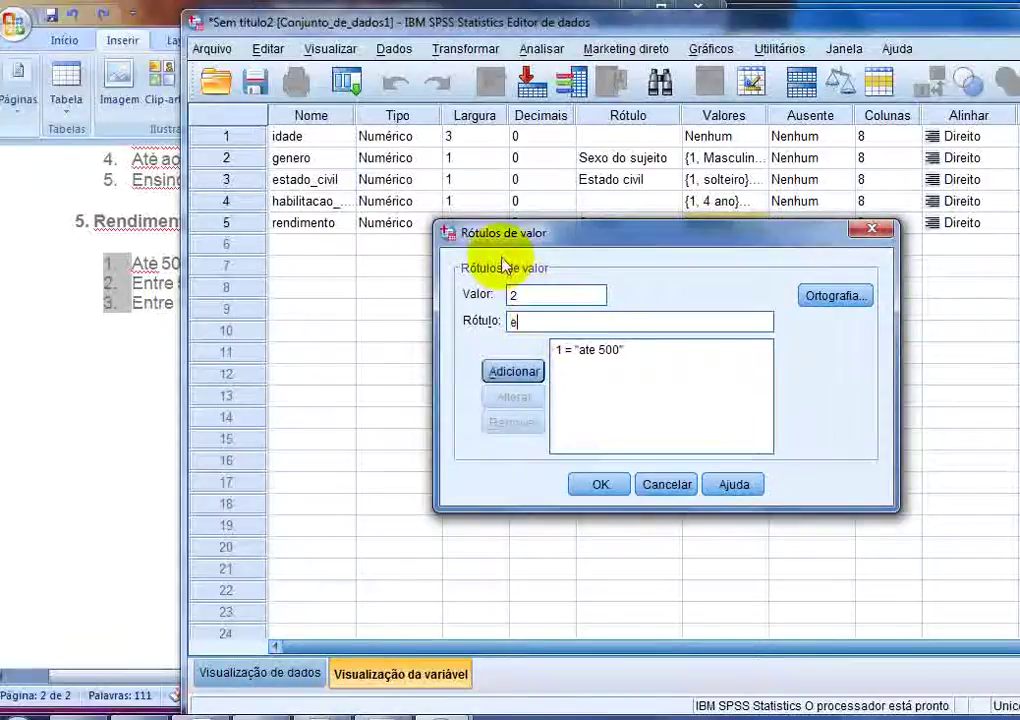
pyautogui.write('ntre 501 ')
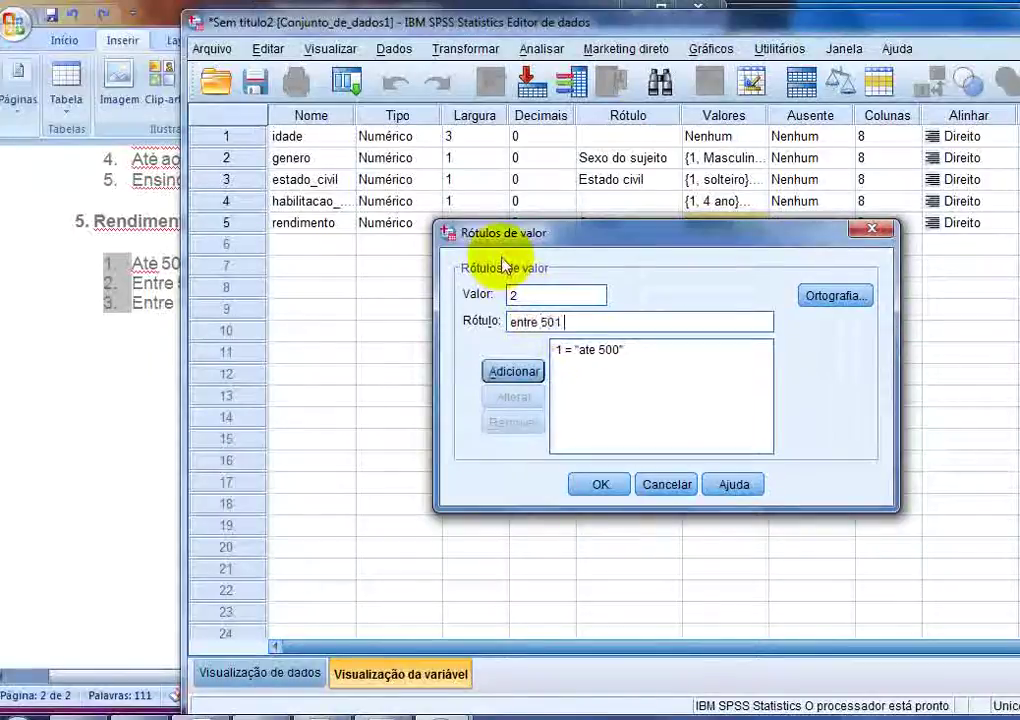
pyautogui.write('e 1000')
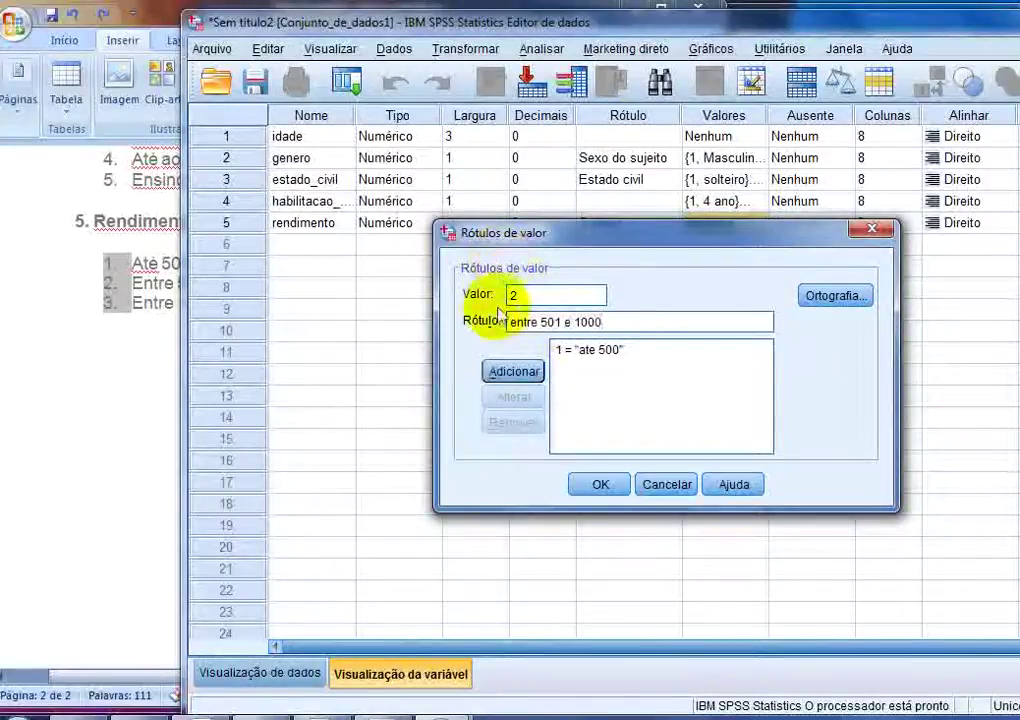
pyautogui.click(512, 371)
# Step: Add the value label 3 = "entre 1001 e 2000" for rendimento and confirm the value labels
pyautogui.write('3')
pyautogui.click(523, 322)
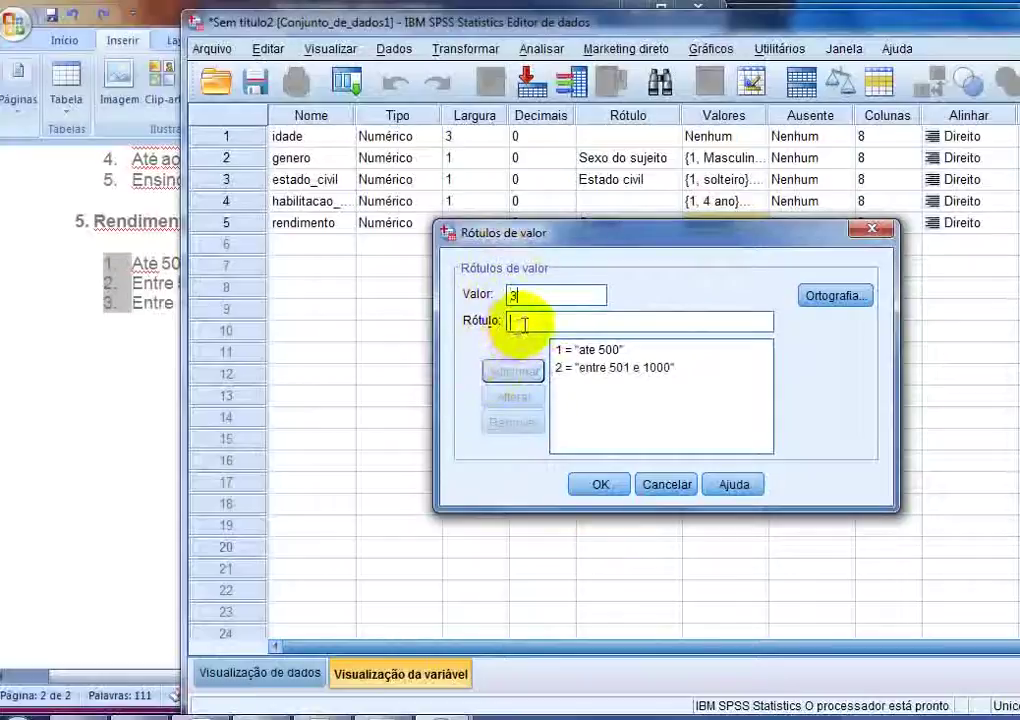
pyautogui.write('entre ')
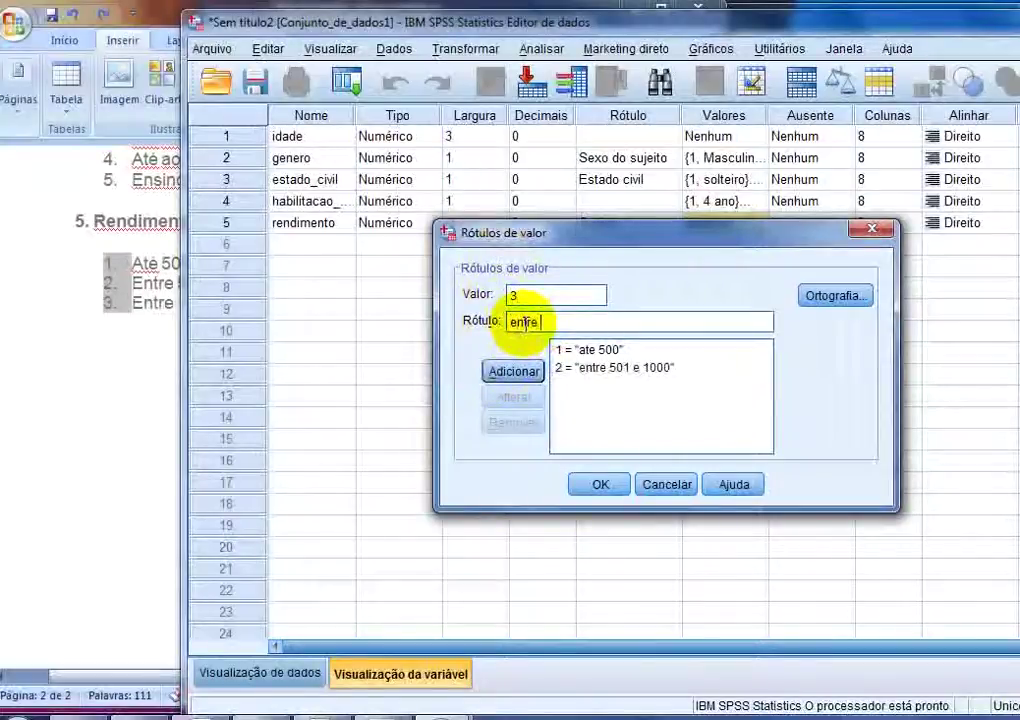
pyautogui.write('1001 e 2000')
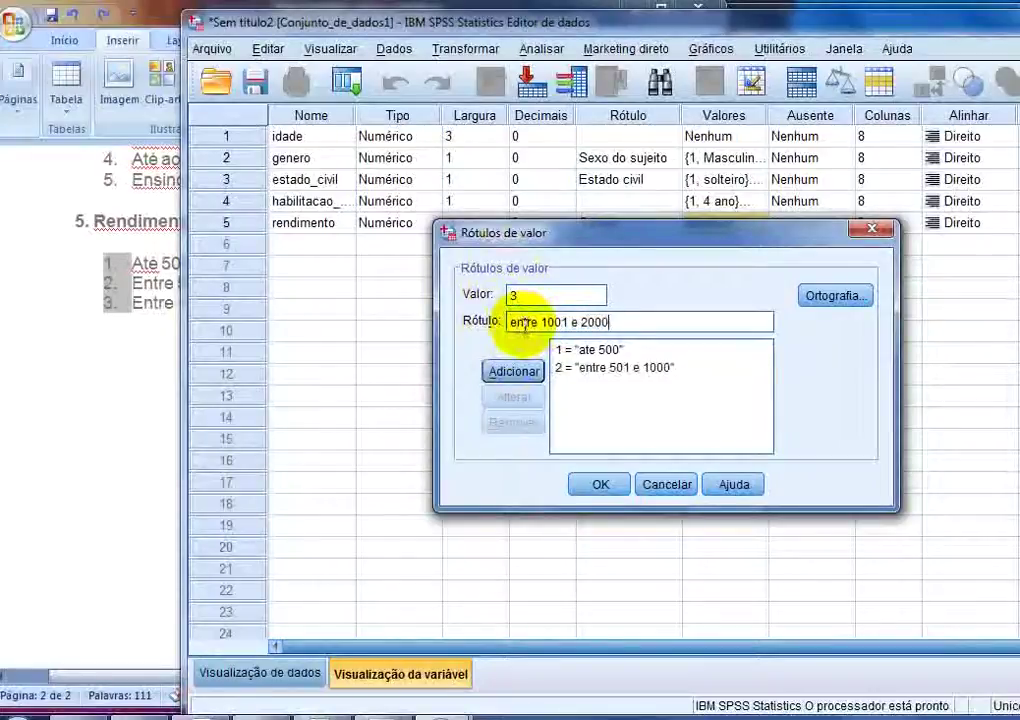
pyautogui.click(513, 373)
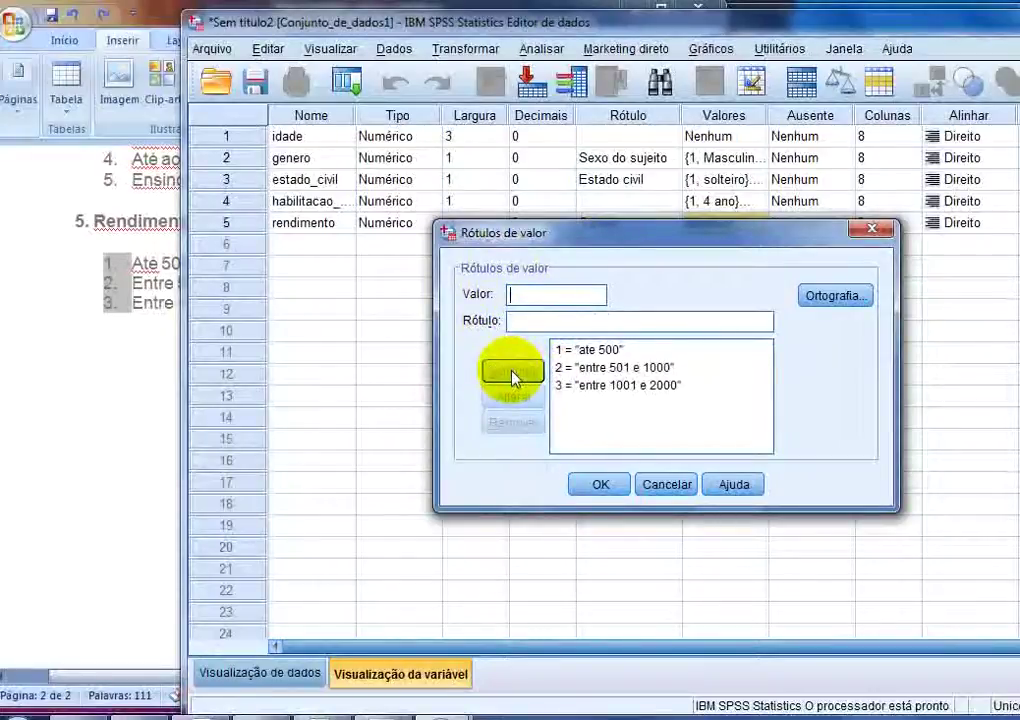
pyautogui.click(573, 484)
# Step: Switch to Word and highlight each of the three income brackets under Rendimentos familiares, from the highest to the lowest
pyautogui.hscroll(1, 590, 650)
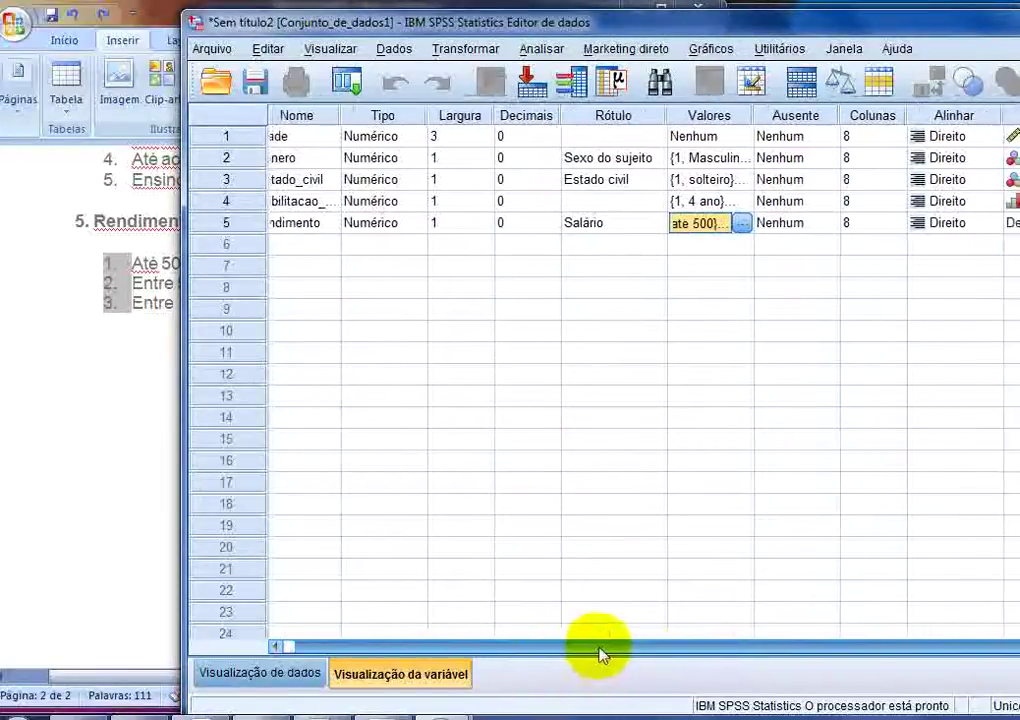
pyautogui.click(140, 310)
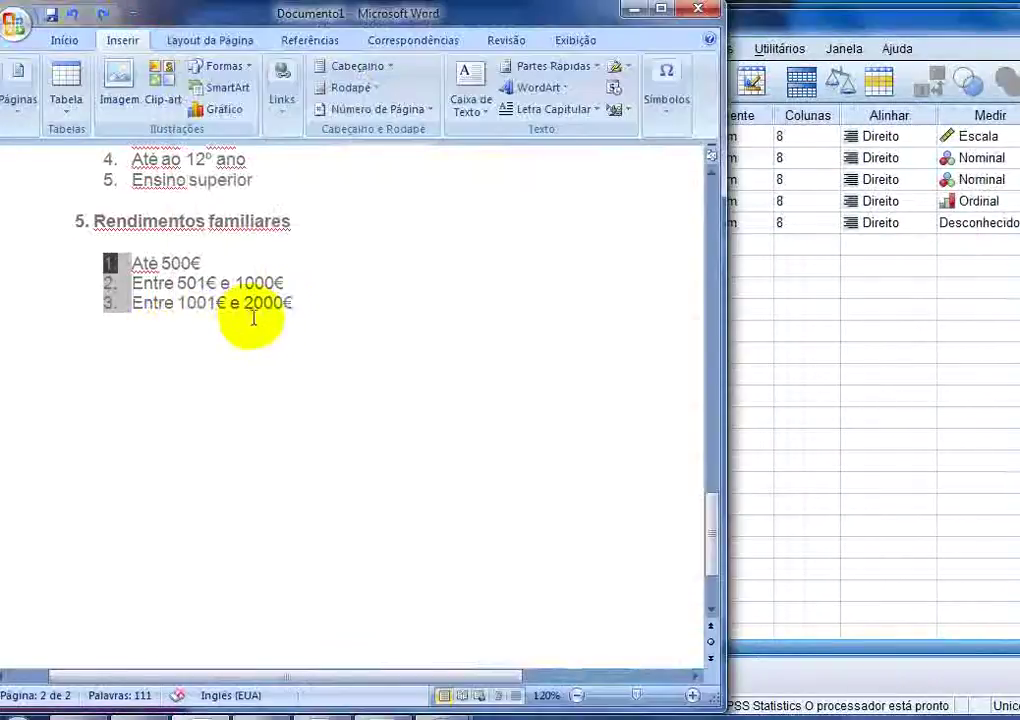
pyautogui.moveTo(337, 311); pyautogui.dragTo(132, 303)
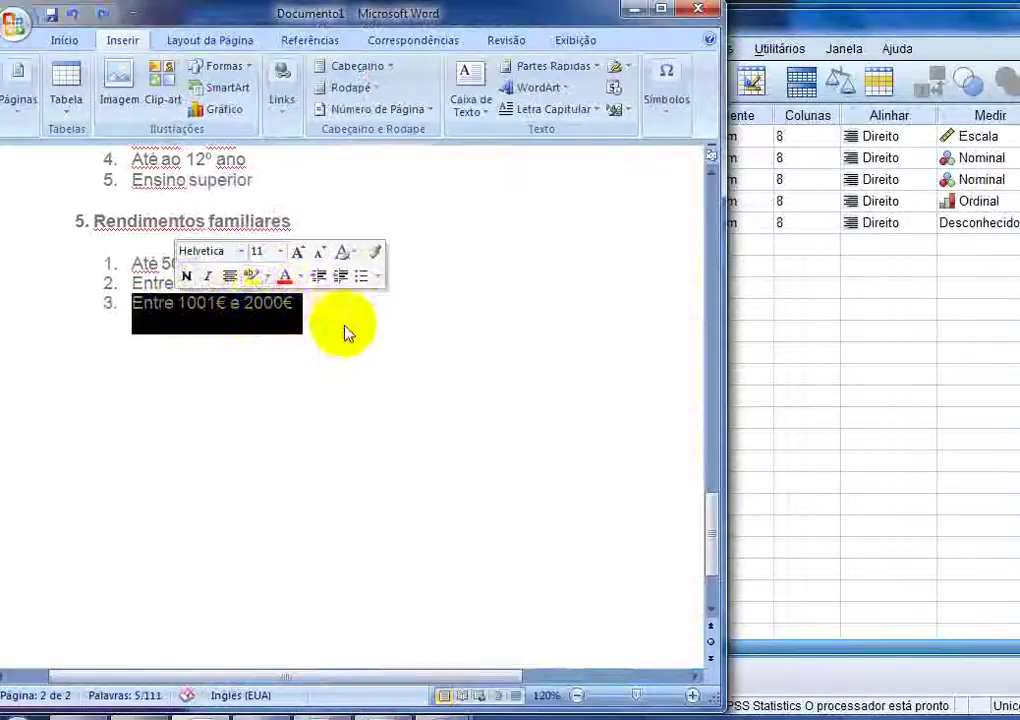
pyautogui.click(305, 303)
pyautogui.moveTo(294, 282); pyautogui.dragTo(135, 283)
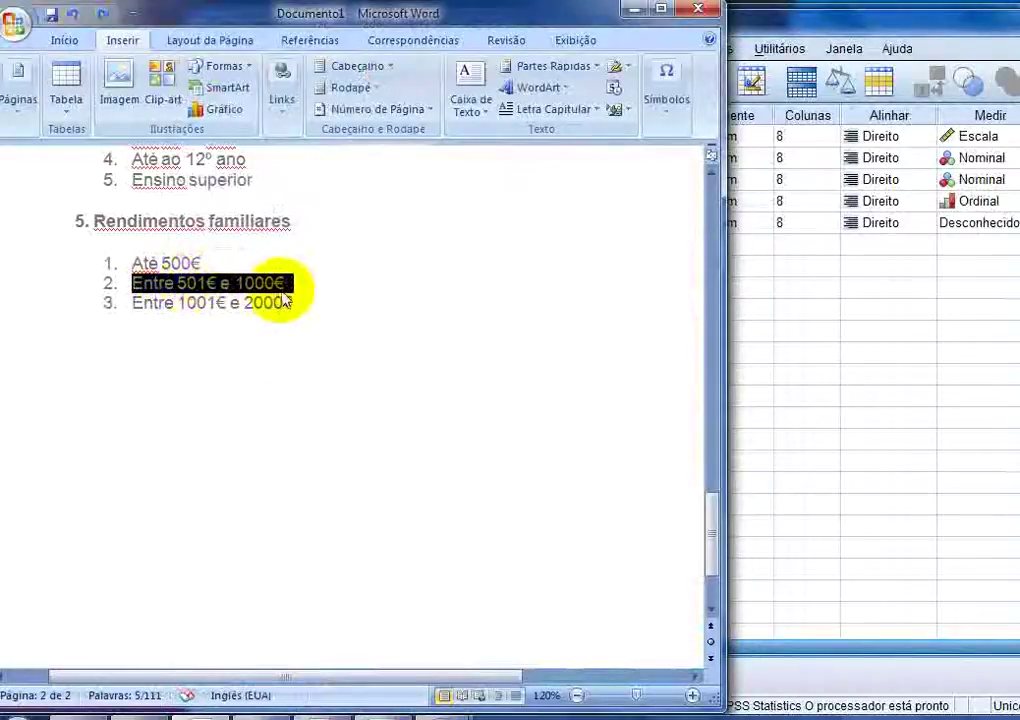
pyautogui.click(160, 300)
pyautogui.moveTo(205, 262); pyautogui.dragTo(135, 263)
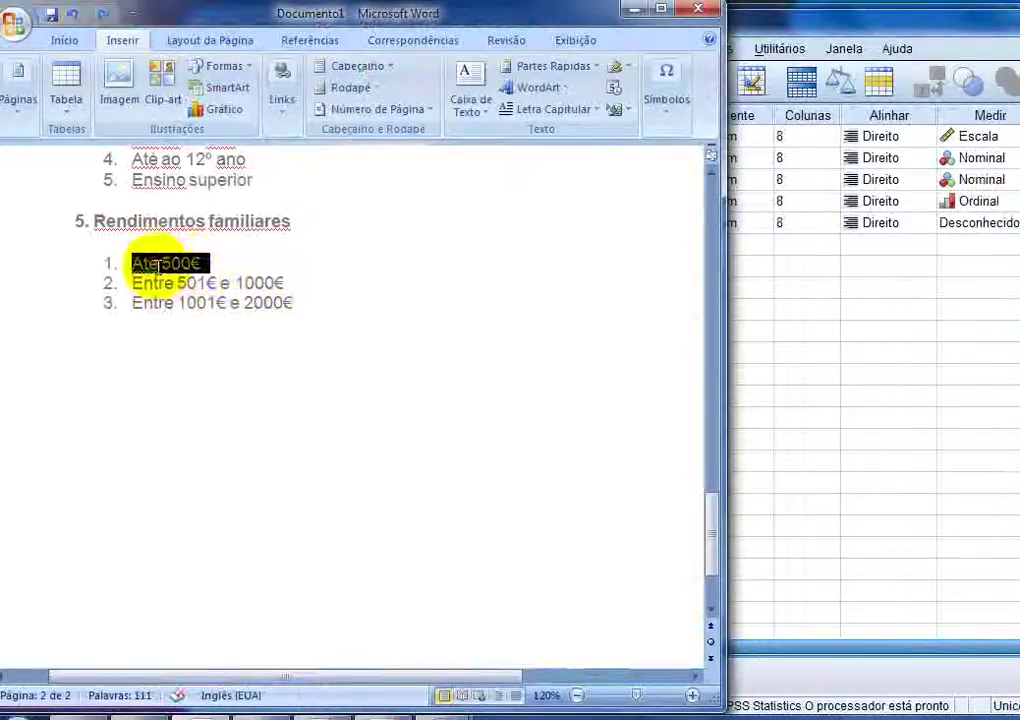
# Step: Return to SPSS and set the measurement level of the rendimento variable to Ordinal
pyautogui.click(745, 622)
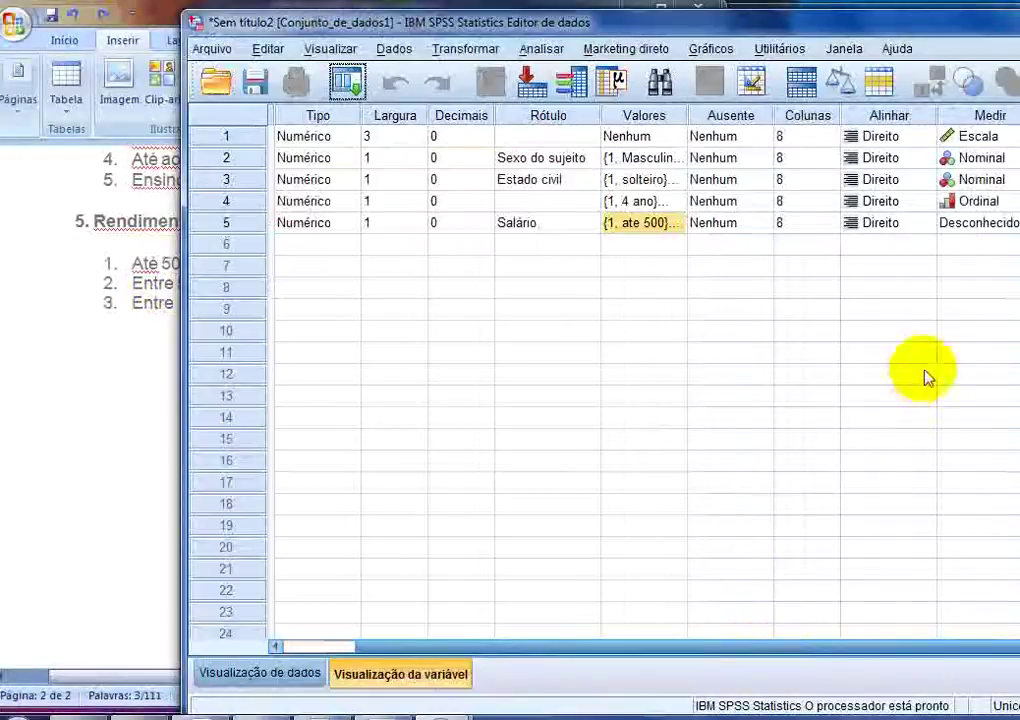
pyautogui.click(1006, 224)
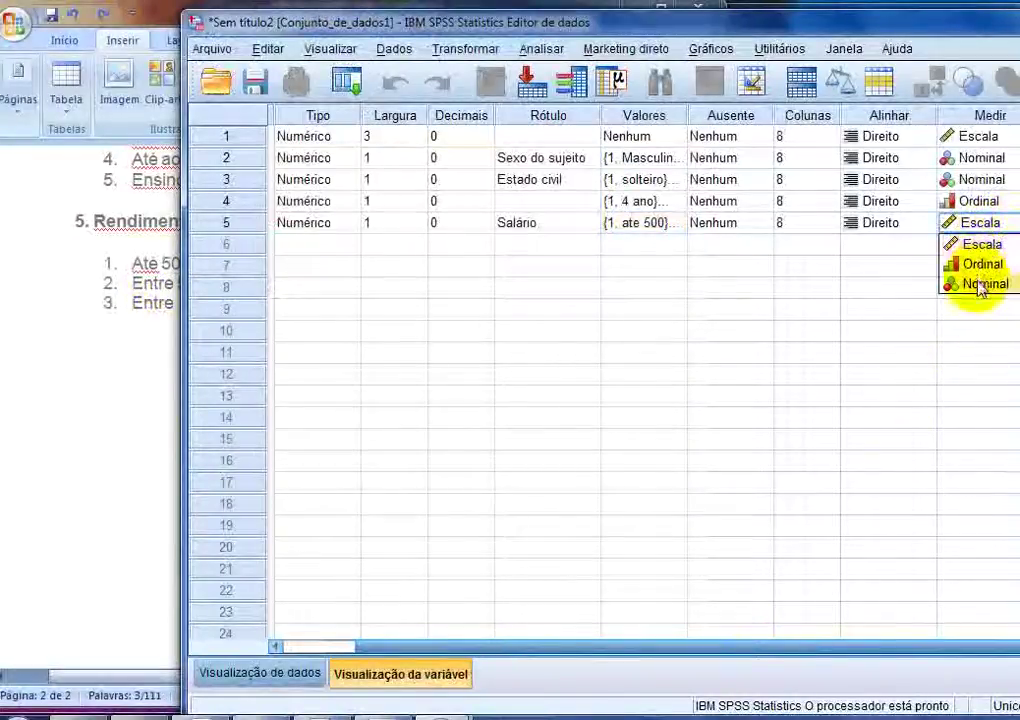
pyautogui.click(980, 266)
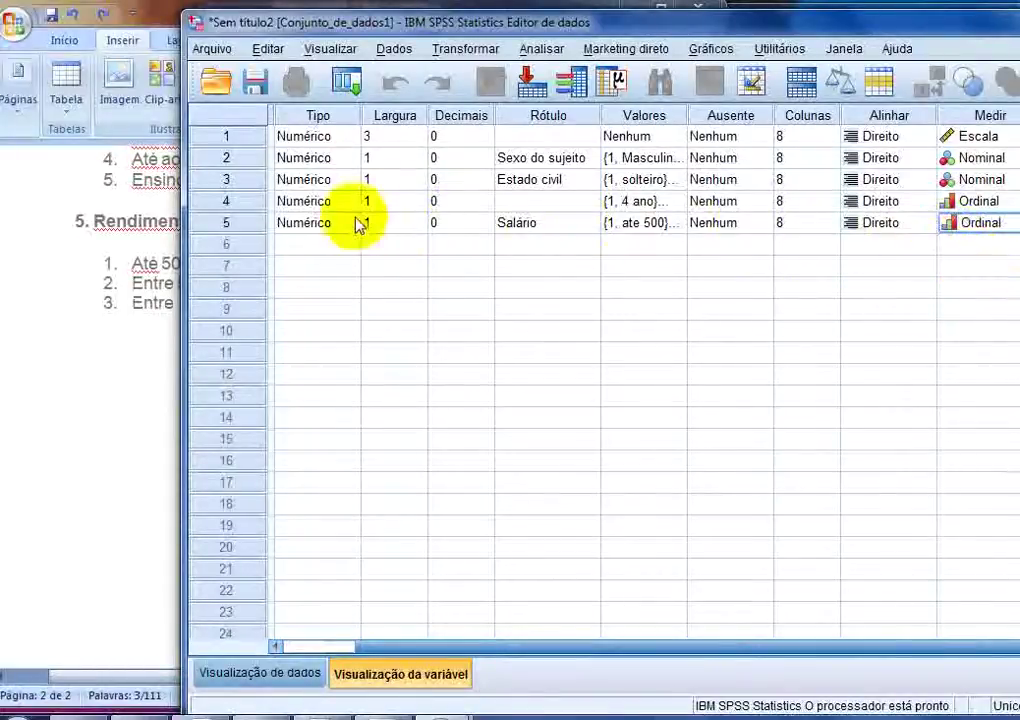
pyautogui.moveTo(415, 645); pyautogui.dragTo(326, 633)
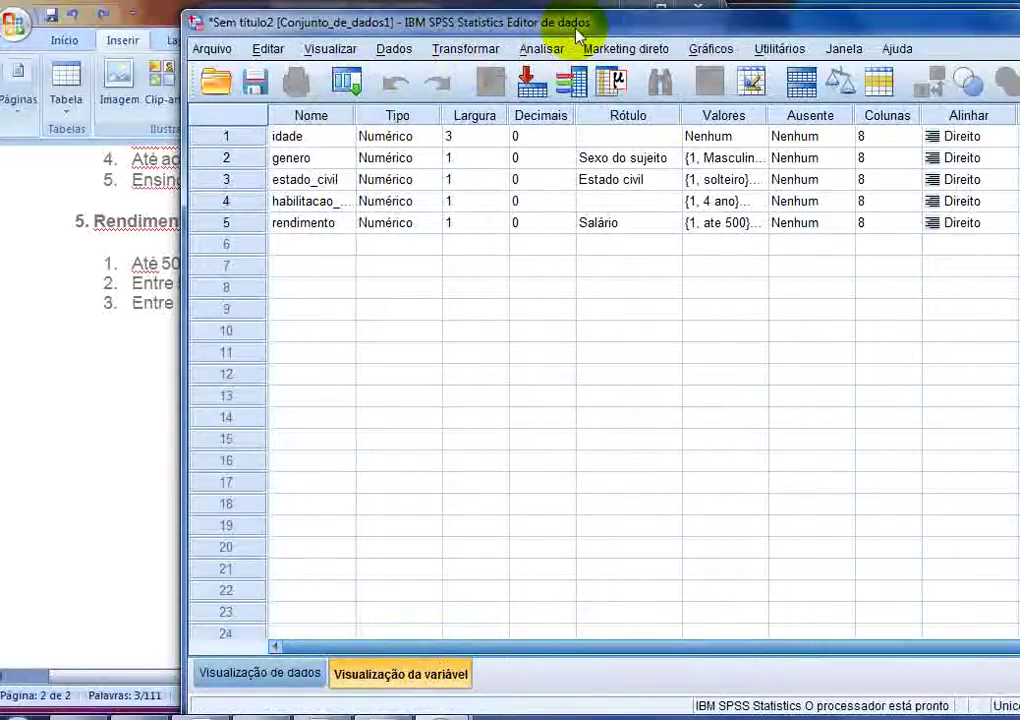
# Step: Move the SPSS window so its Medir column shows, highlight the Até 500€ option in Word, and return to SPSS
pyautogui.moveTo(577, 35); pyautogui.dragTo(511, 30)
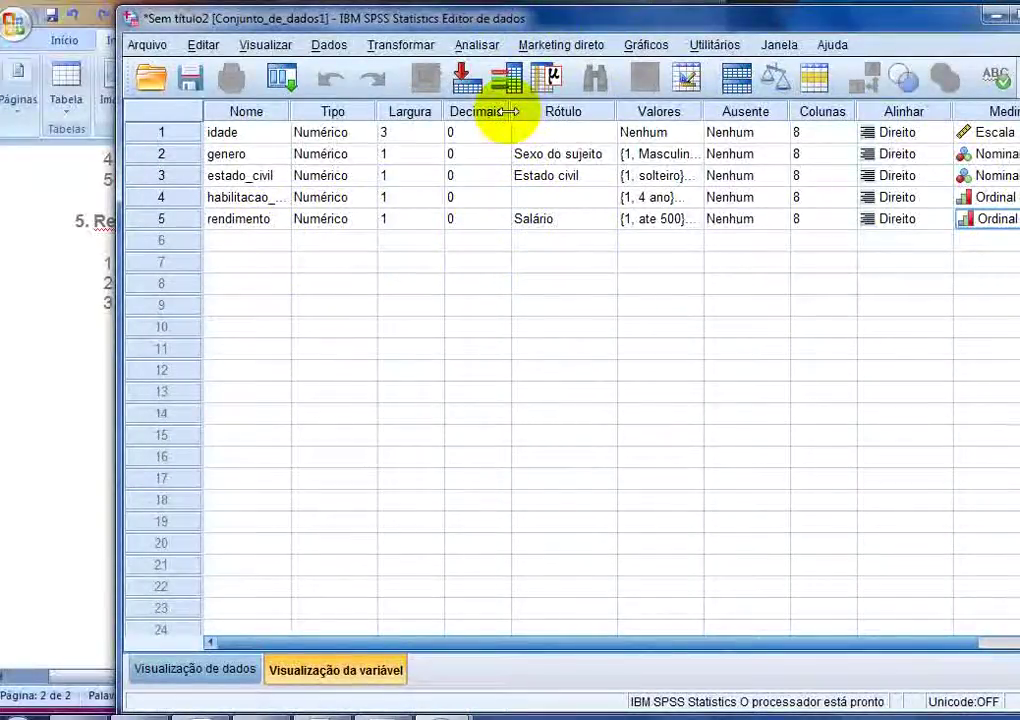
pyautogui.click(104, 247)
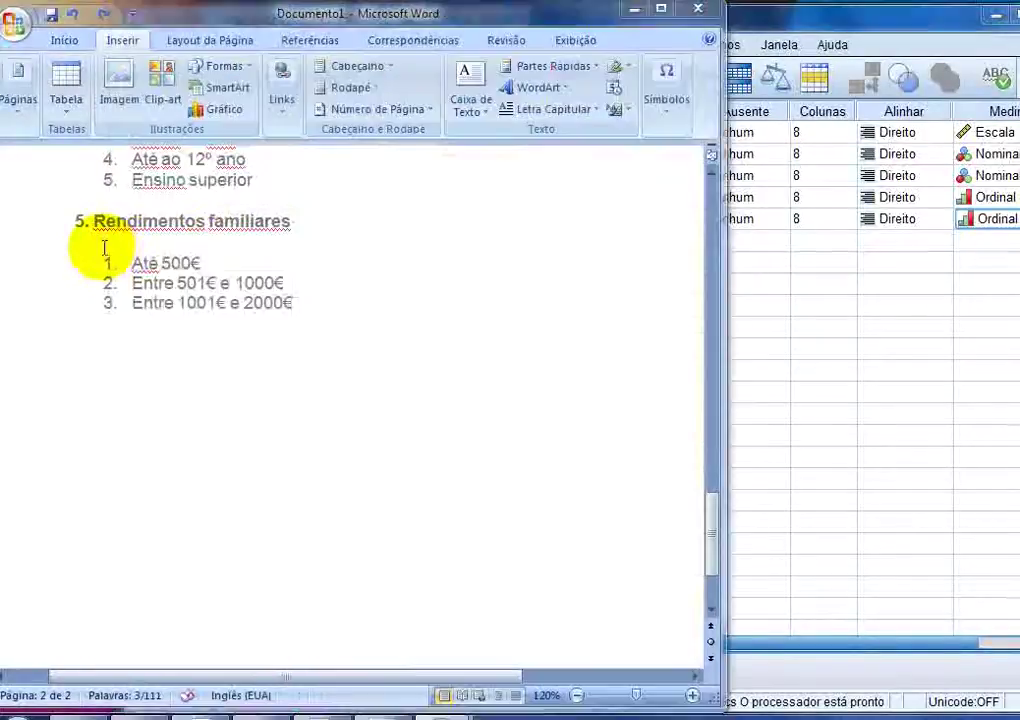
pyautogui.moveTo(131, 263); pyautogui.dragTo(200, 264)
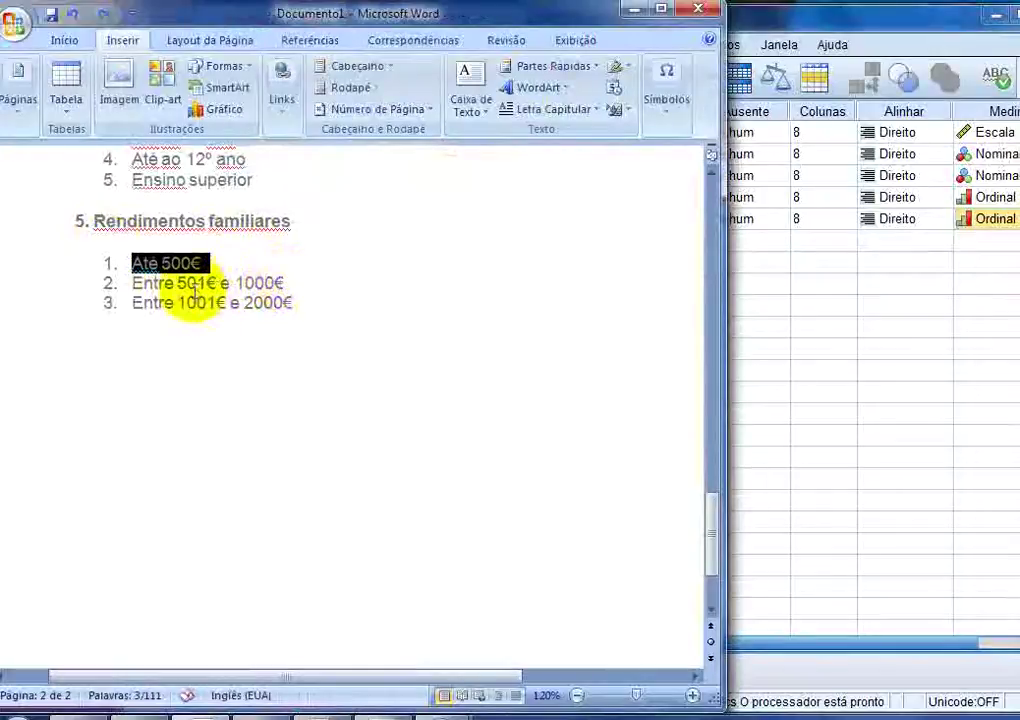
pyautogui.click(326, 298)
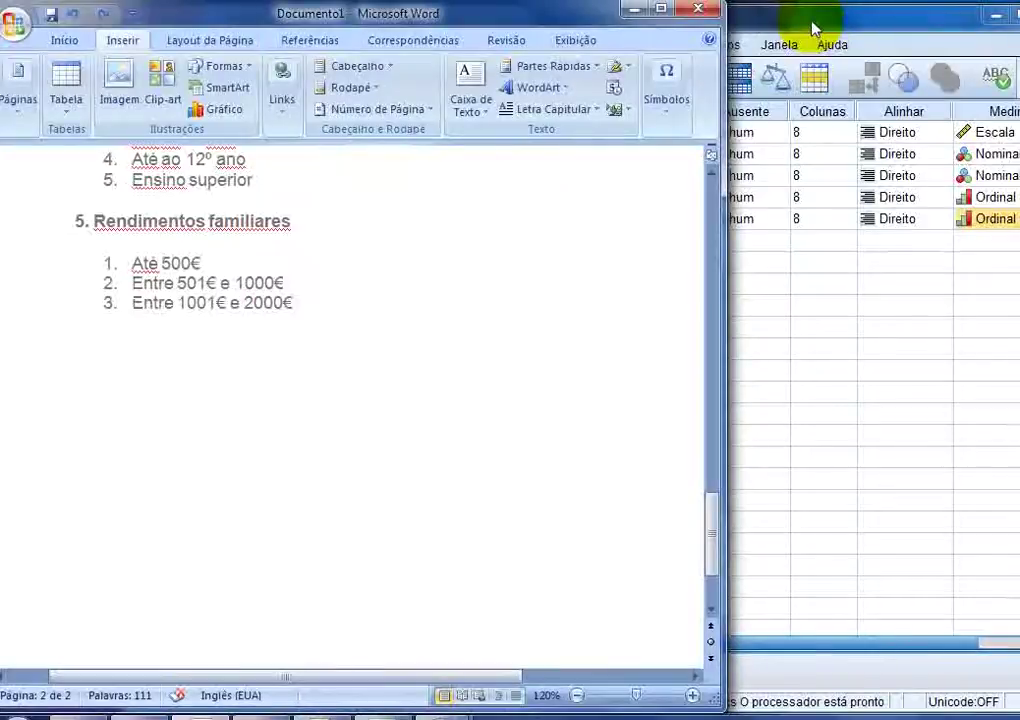
pyautogui.click(812, 30)
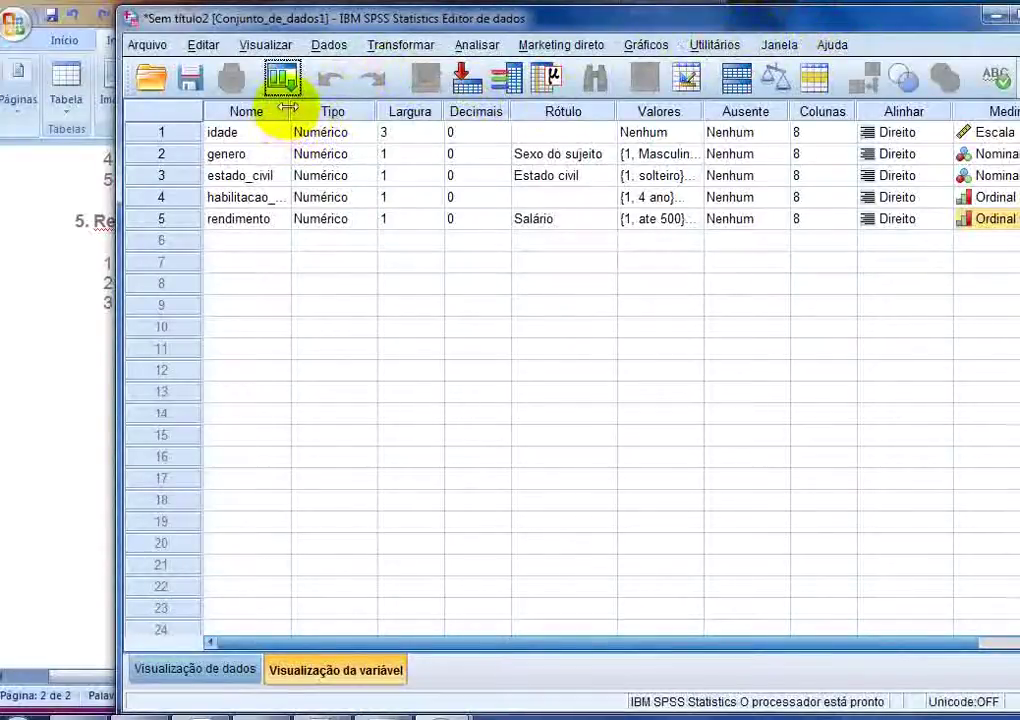
# Step: Switch to Word and review the demographic questions from Idade to Rendimentos familiares with their numbered options
pyautogui.click(57, 214)
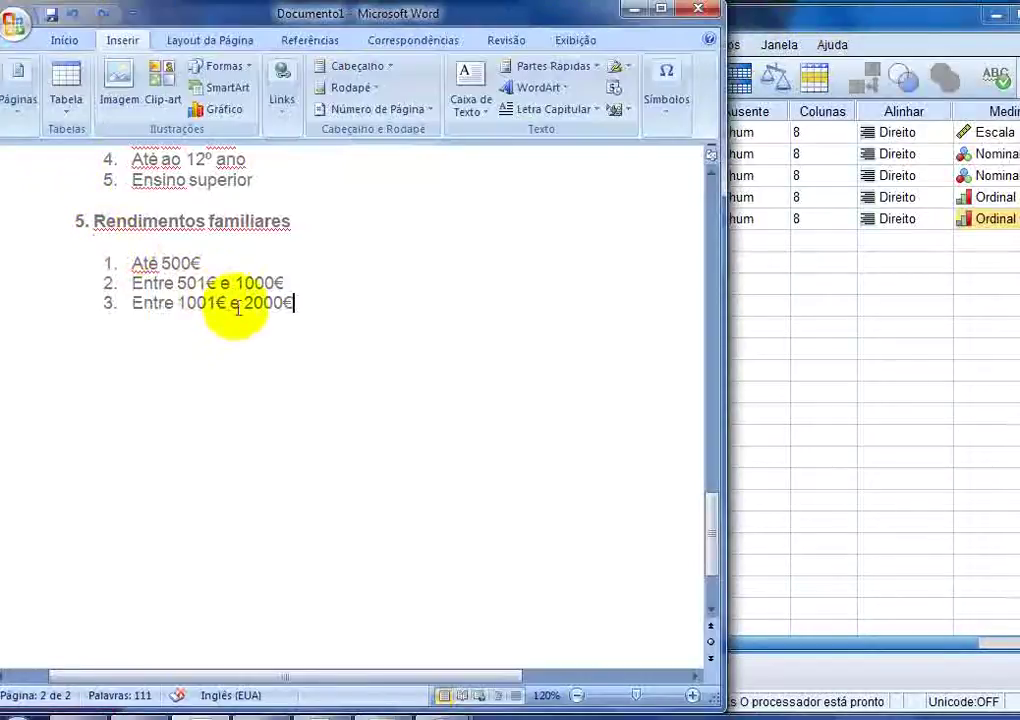
pyautogui.scroll(5, 257, 322)
pyautogui.scroll(3, 257, 322)
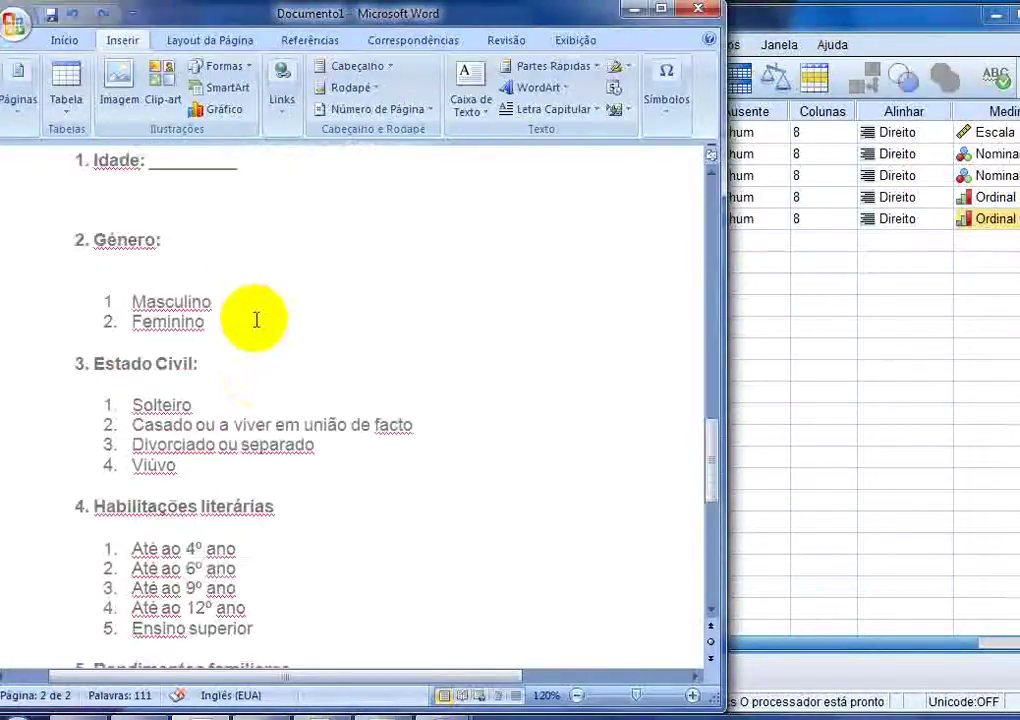
pyautogui.scroll(-3, 95, 318)
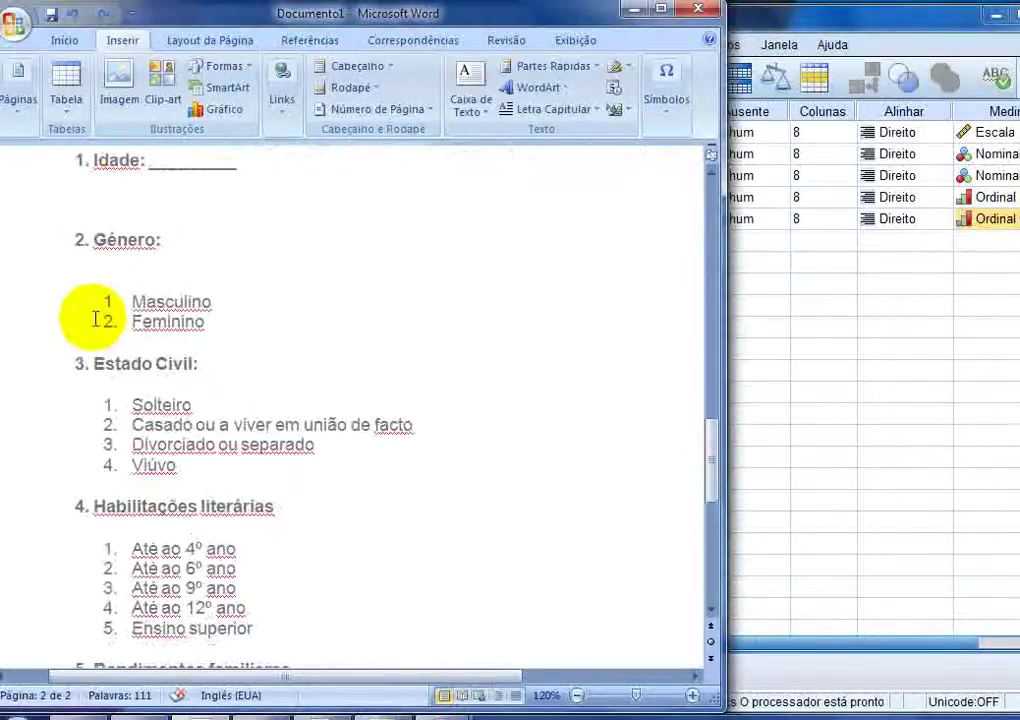
pyautogui.scroll(3, 95, 318)
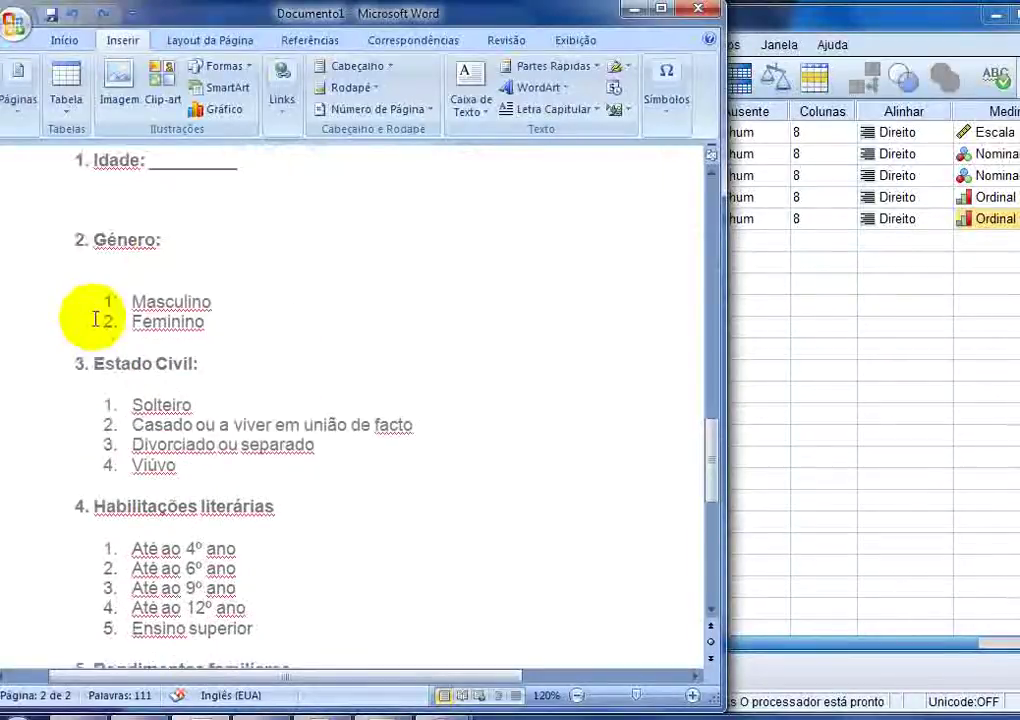
pyautogui.scroll(-2, 210, 265)
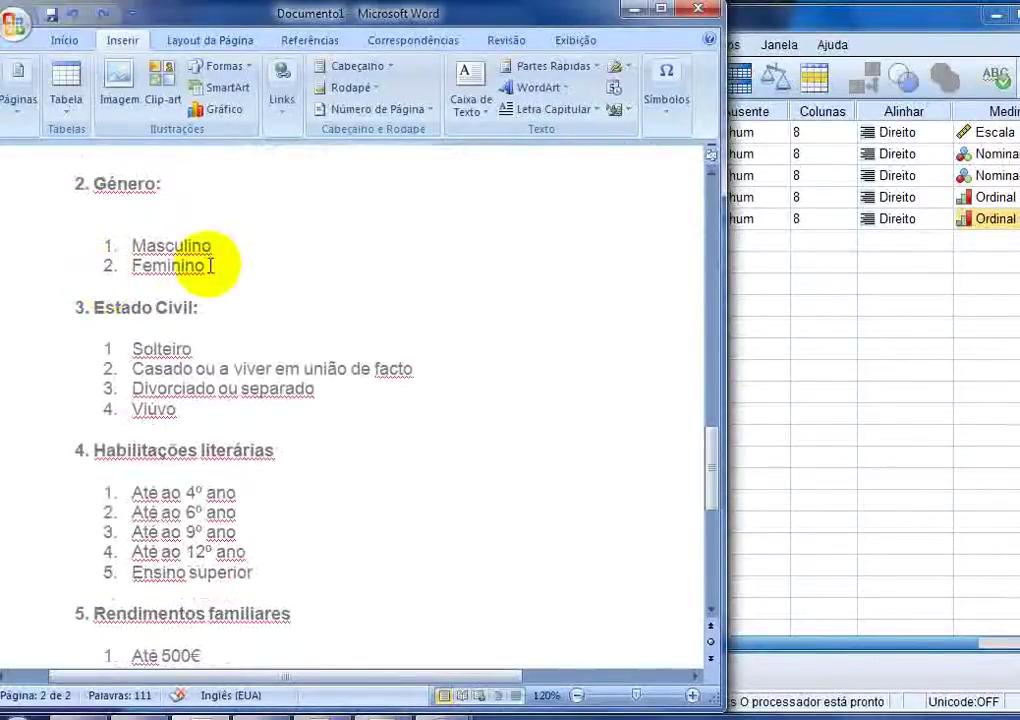
# Step: Return to SPSS and display the new dataset in the data view
pyautogui.click(755, 32)
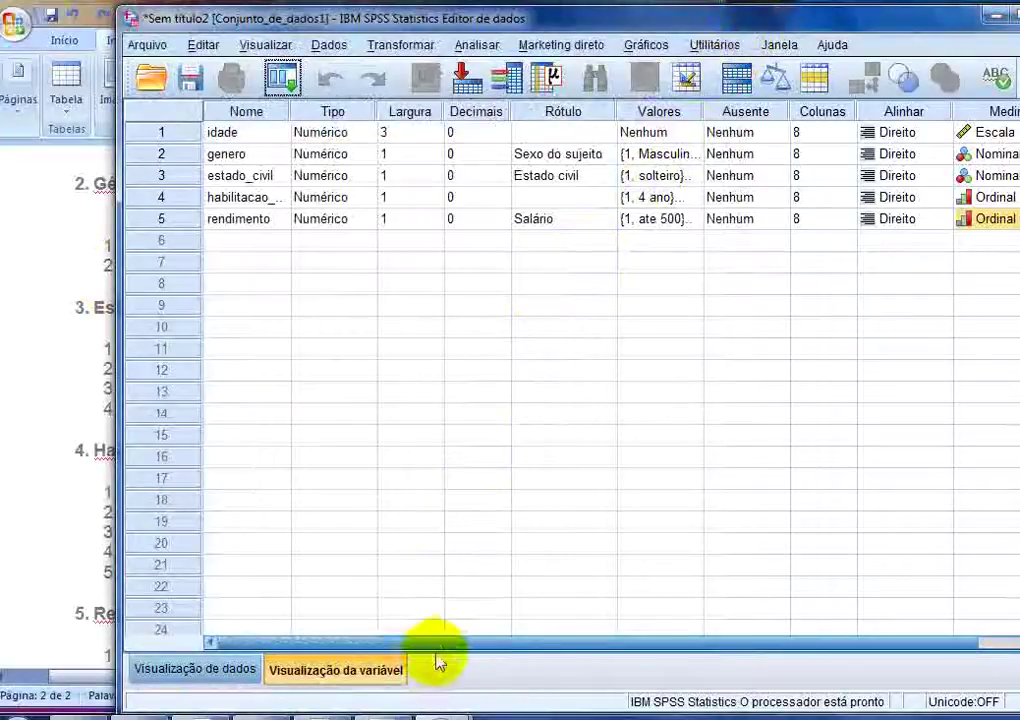
pyautogui.moveTo(435, 648); pyautogui.dragTo(416, 600)
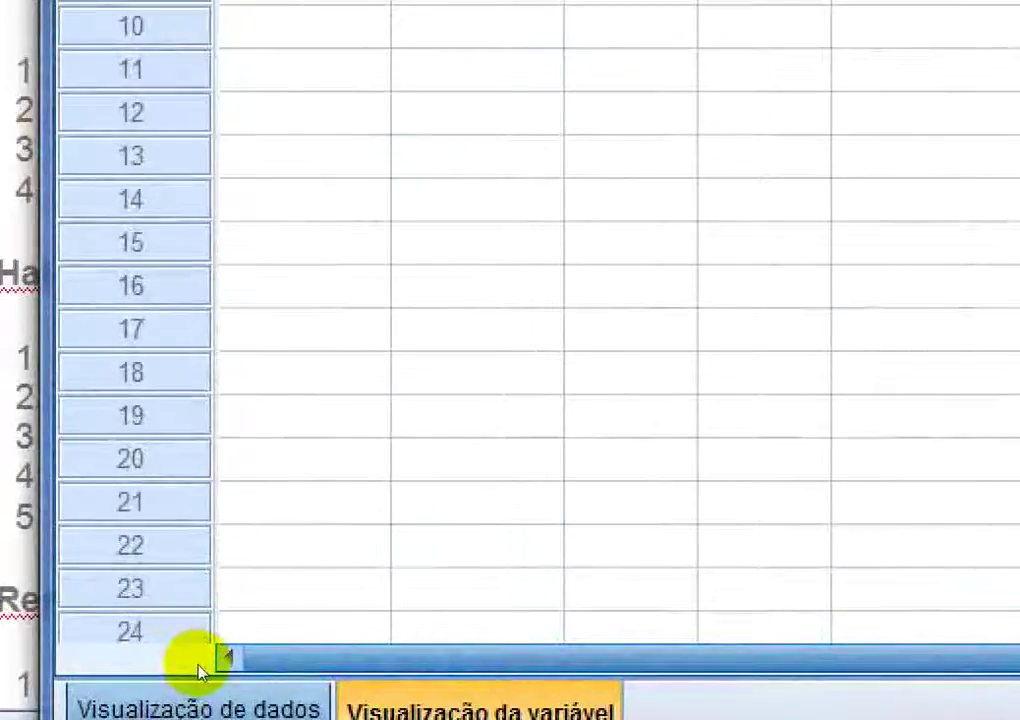
pyautogui.click(198, 676)
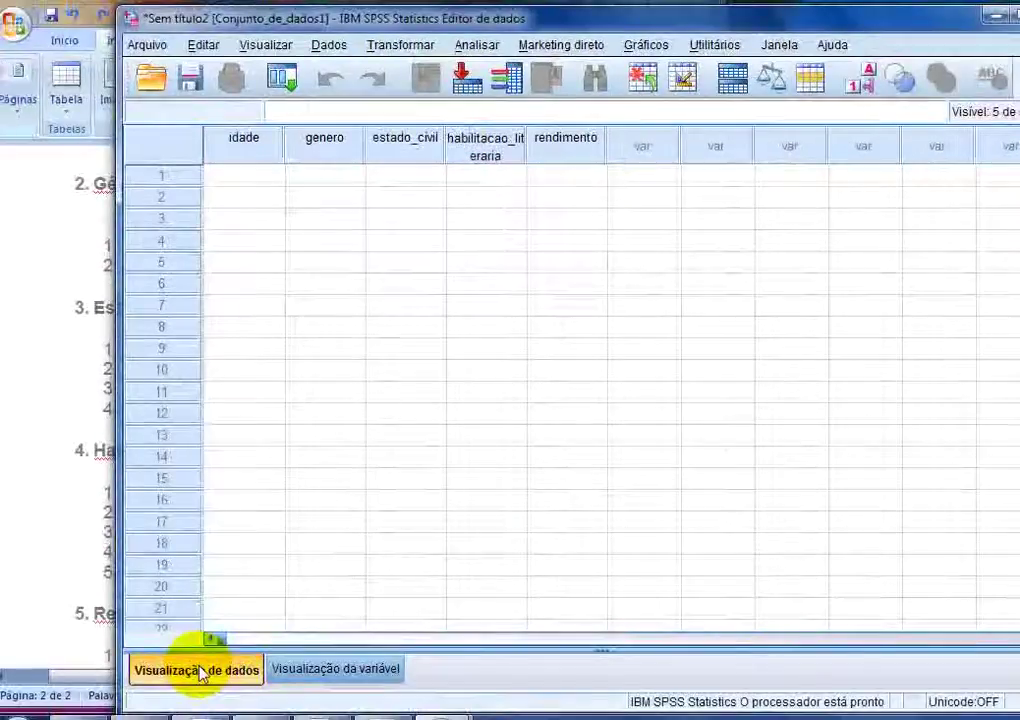
# Step: Move the SPSS window so it shows completely and highlight the five variable columns from idade to rendimento
pyautogui.moveTo(735, 33); pyautogui.dragTo(674, 32)
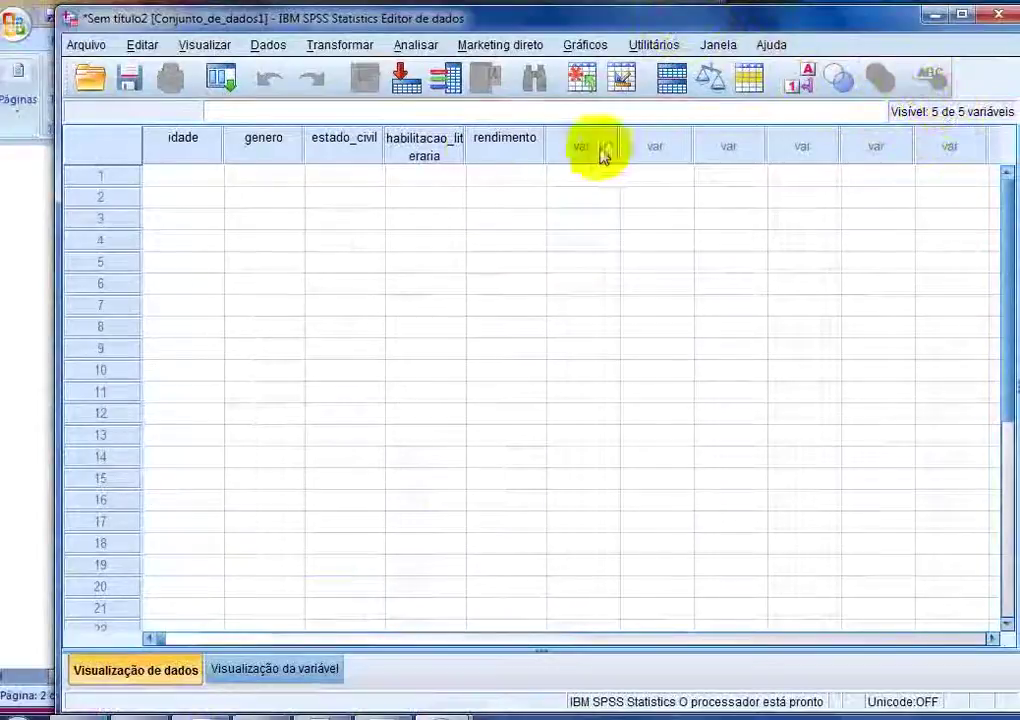
pyautogui.click(203, 146)
pyautogui.moveTo(203, 146); pyautogui.dragTo(487, 157)
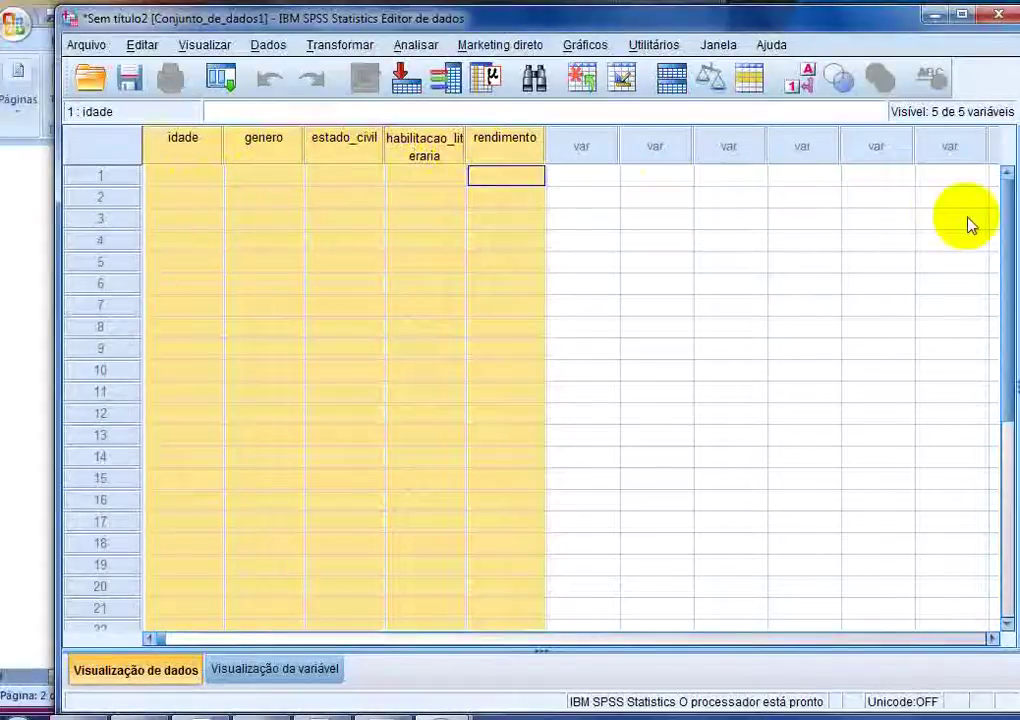
pyautogui.moveTo(1002, 216)
pyautogui.mouseDown()
pyautogui.moveTo(1008, 352)
pyautogui.moveTo(997, 478)
pyautogui.moveTo(1006, 194)
pyautogui.mouseUp()
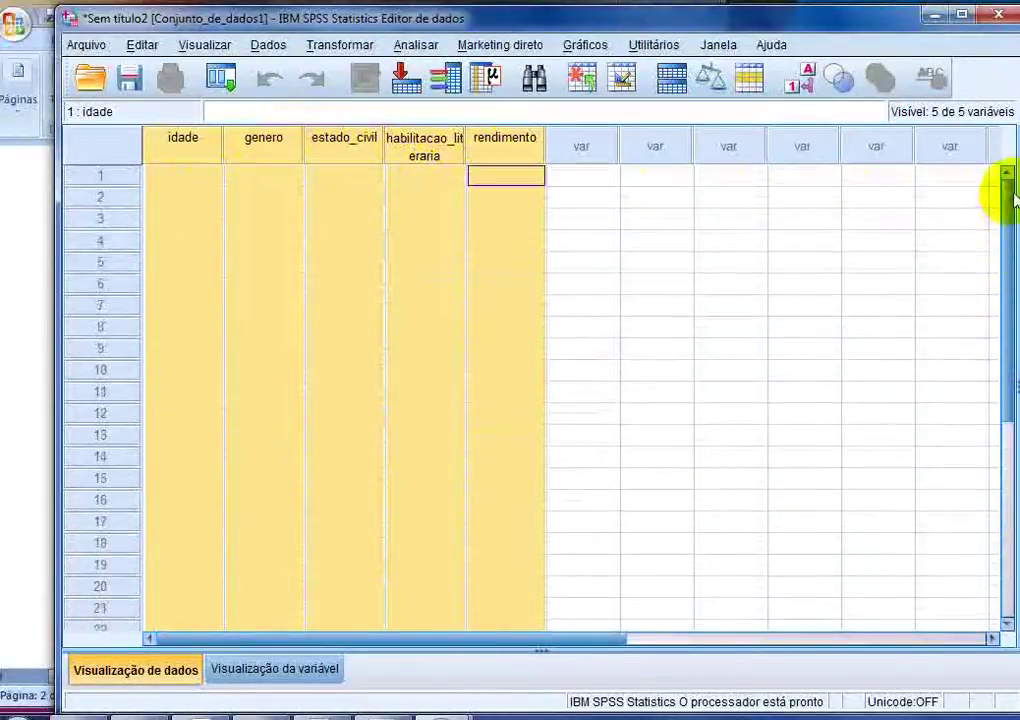
pyautogui.click(776, 202)
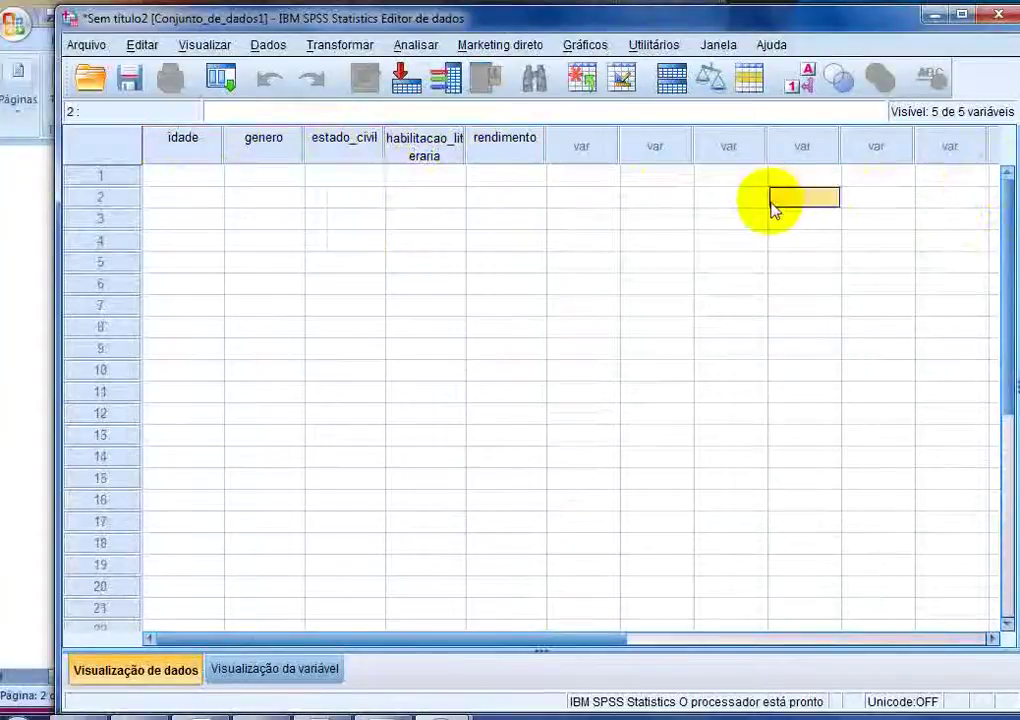
# Step: Enter the first case with idade 30, genero 1, estado_civil 1, habilitacao_literaria 2 and rendimento 3, and return to its idade cell
pyautogui.click(182, 180)
pyautogui.write('30')
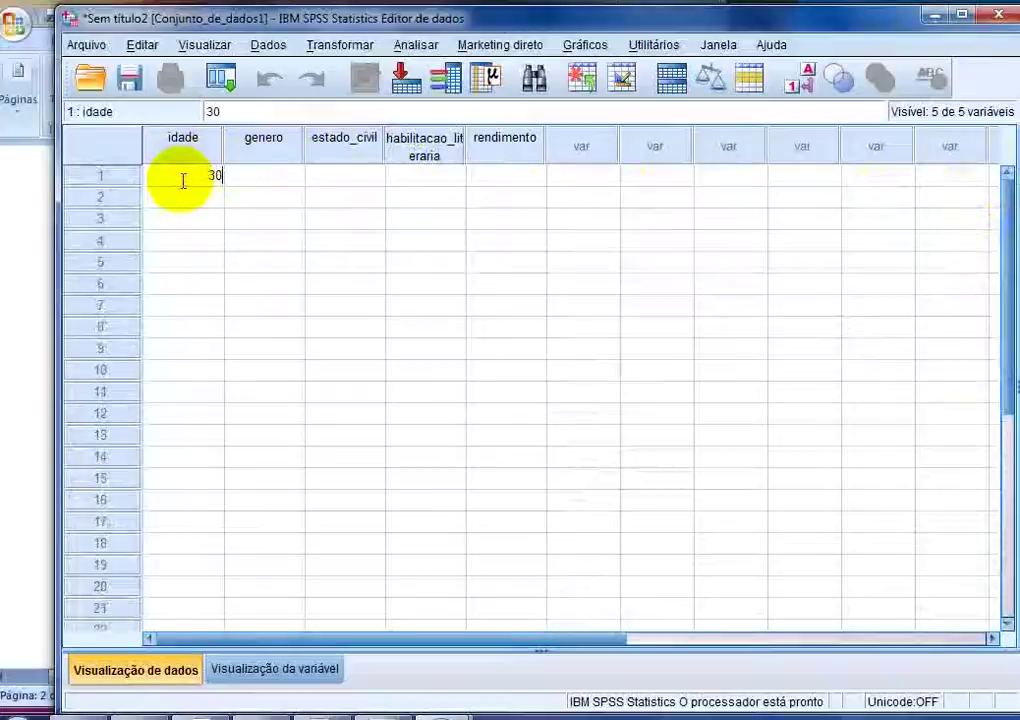
pyautogui.press('Tab')
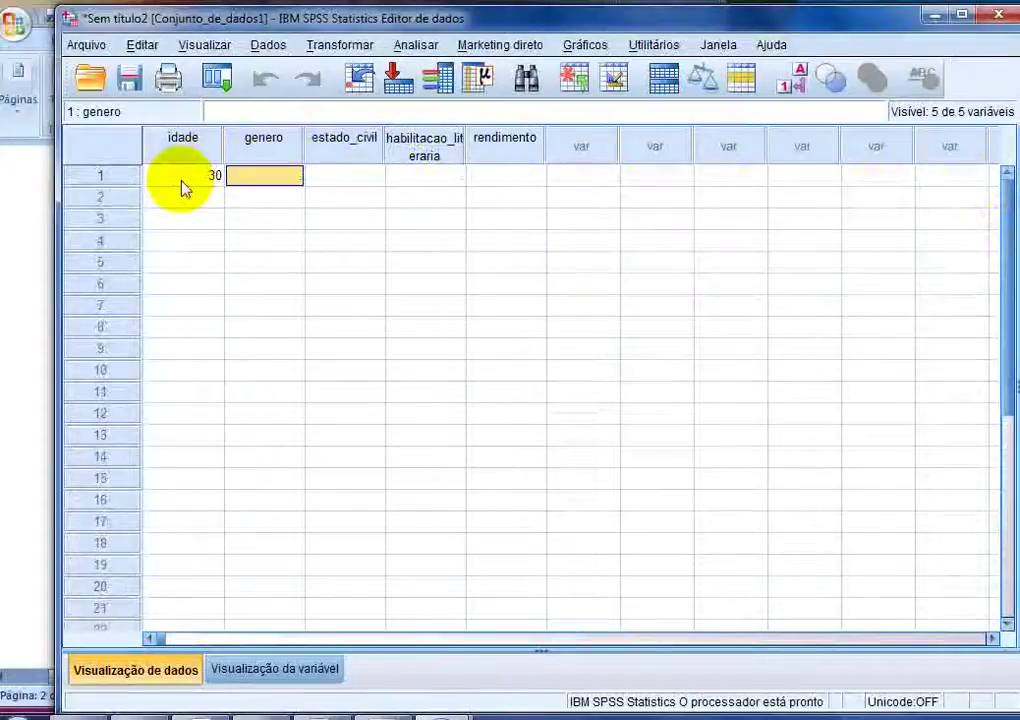
pyautogui.write('1')
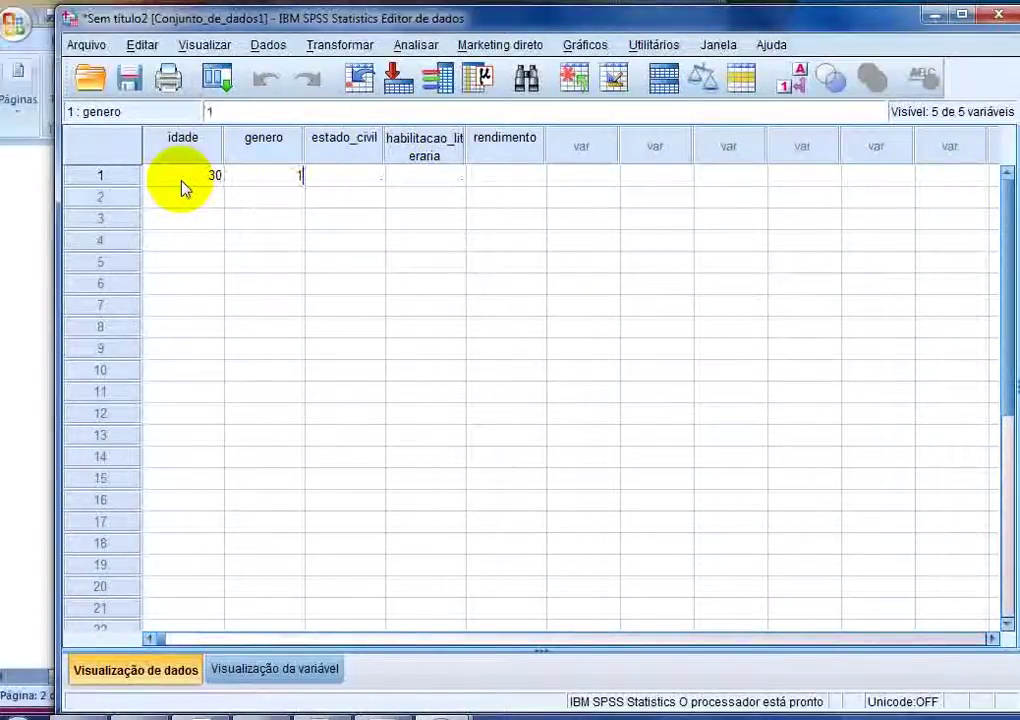
pyautogui.press('Tab')
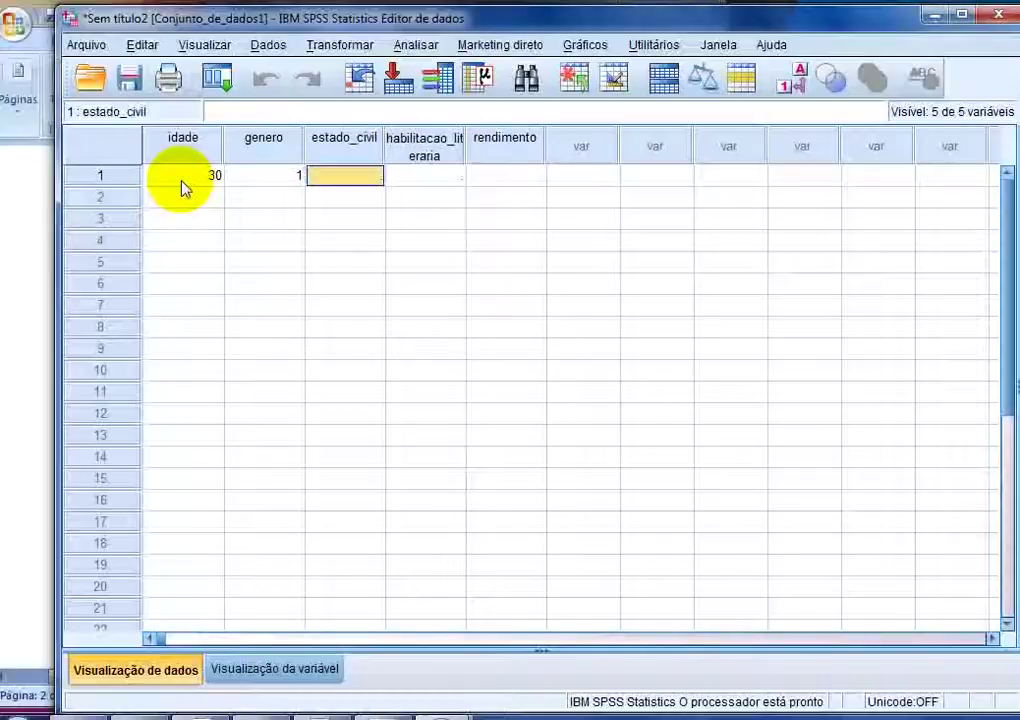
pyautogui.write('1')
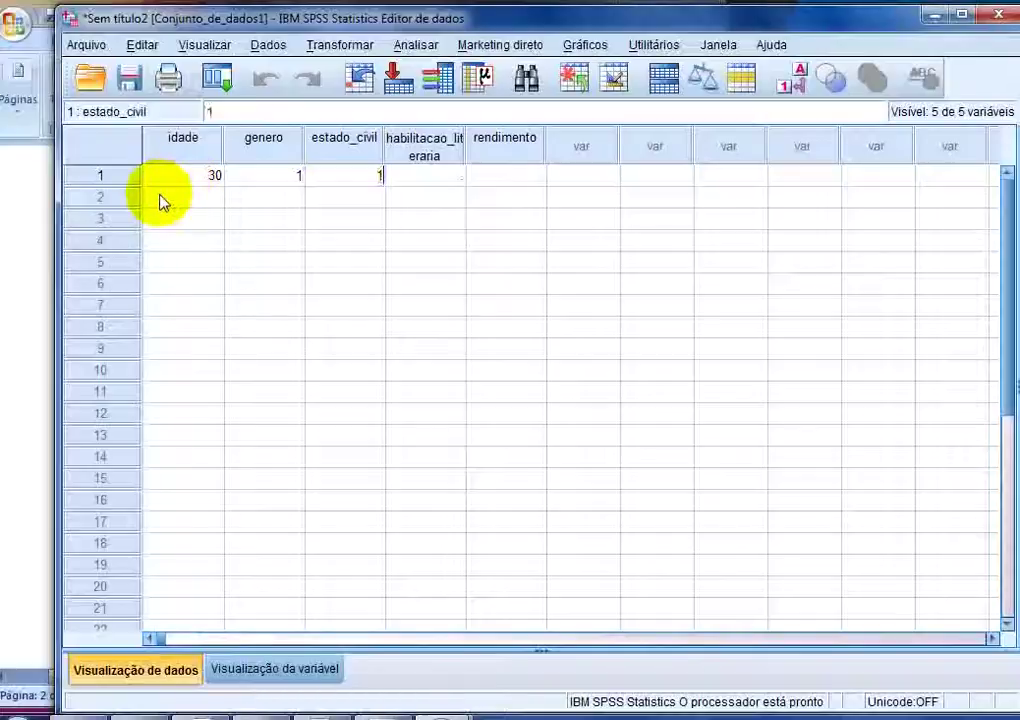
pyautogui.press('Tab')
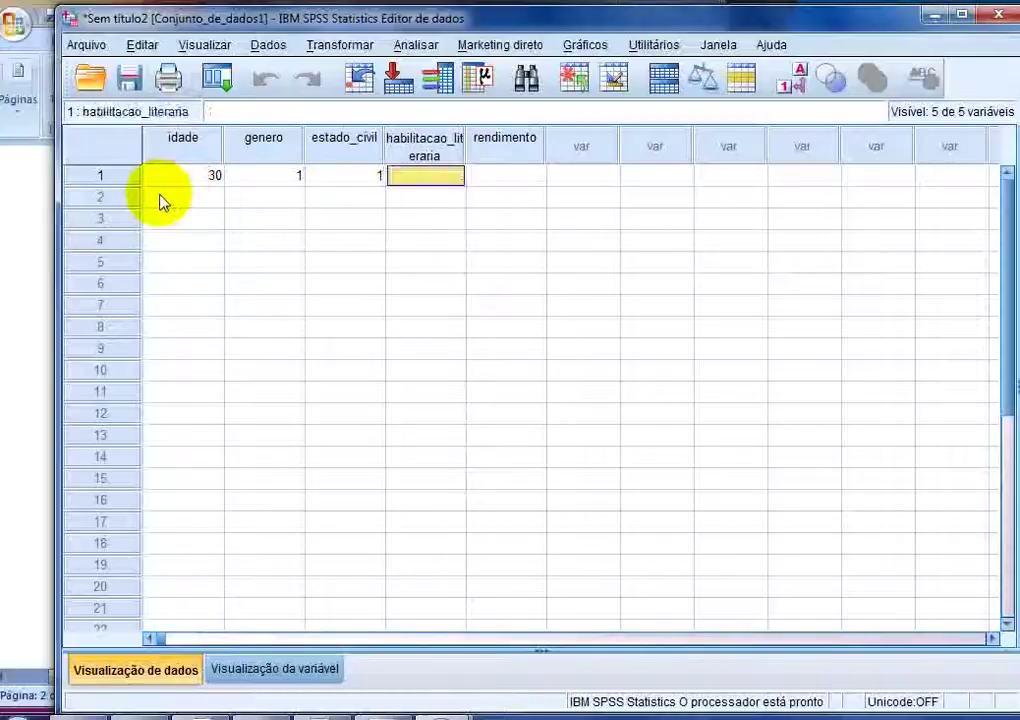
pyautogui.write('2')
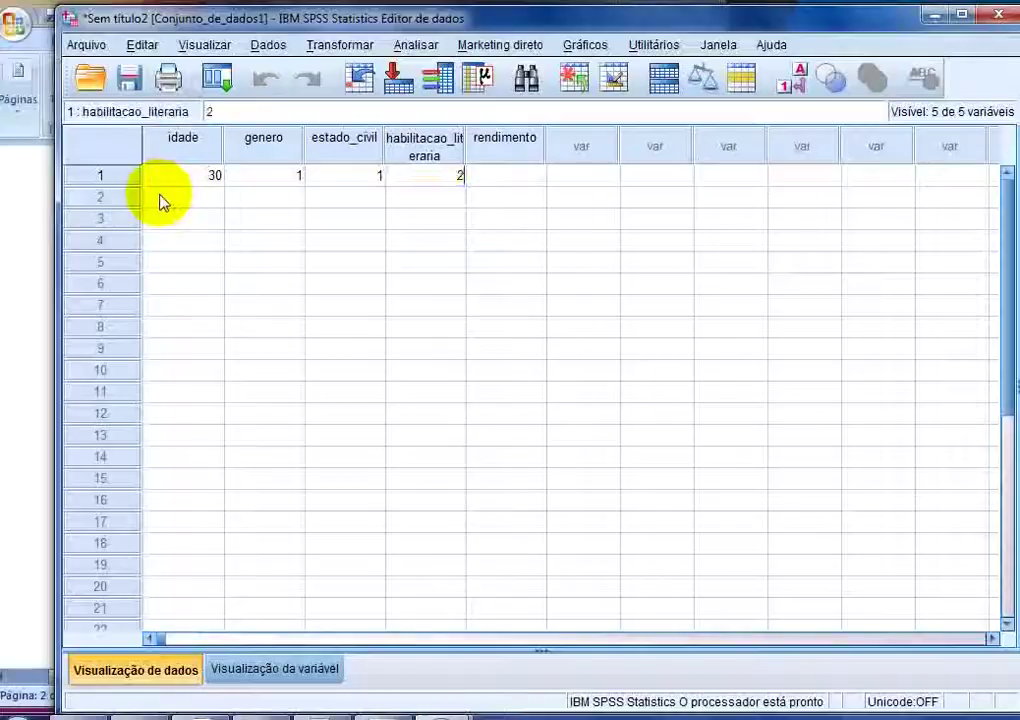
pyautogui.press('Tab')
pyautogui.write('3')
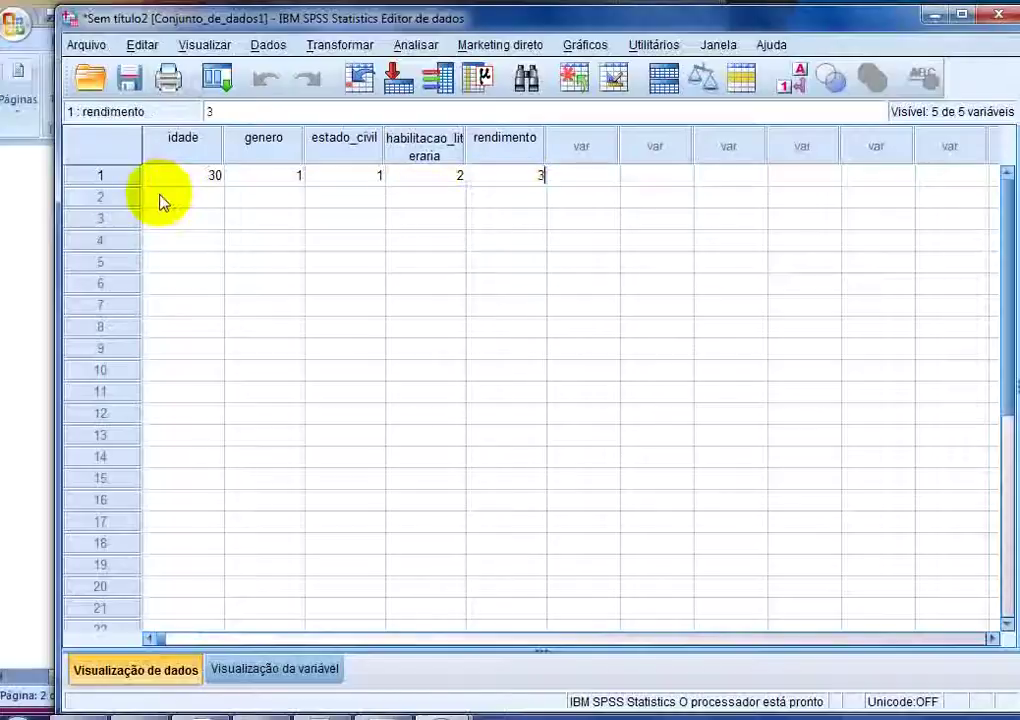
pyautogui.press('Tab')
pyautogui.press('Left')
pyautogui.press('Left')
pyautogui.press('Left')
pyautogui.press('Left')
pyautogui.press('Left')
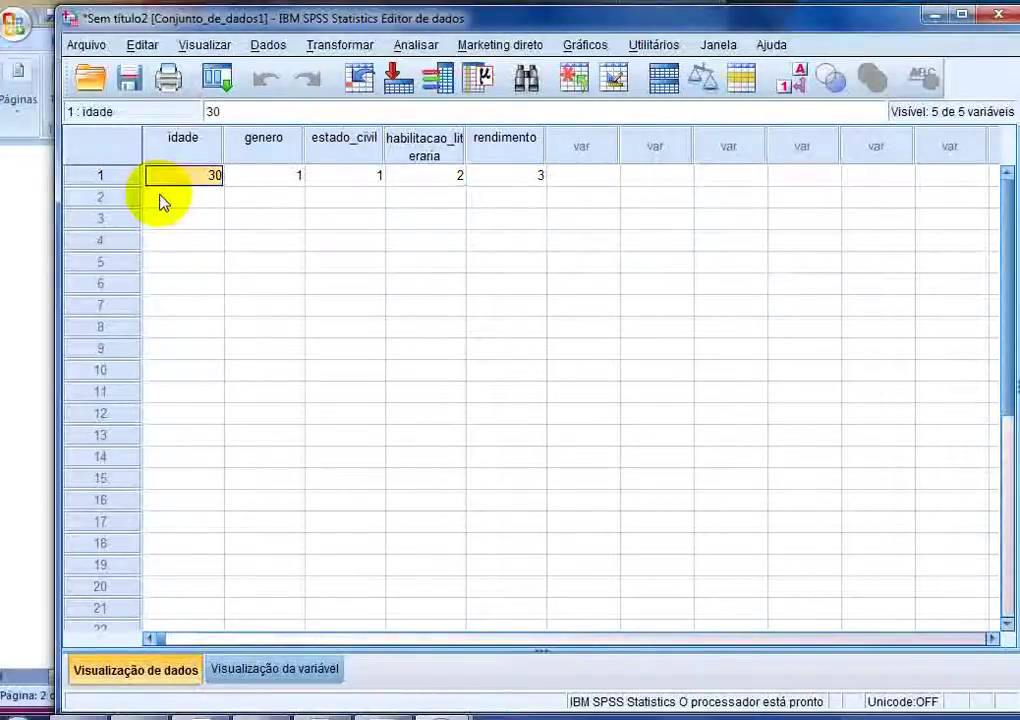
# Step: Display value labels instead of numeric codes in the data view and widen the rendimento column to fit its label
pyautogui.moveTo(258, 160); pyautogui.dragTo(496, 164)
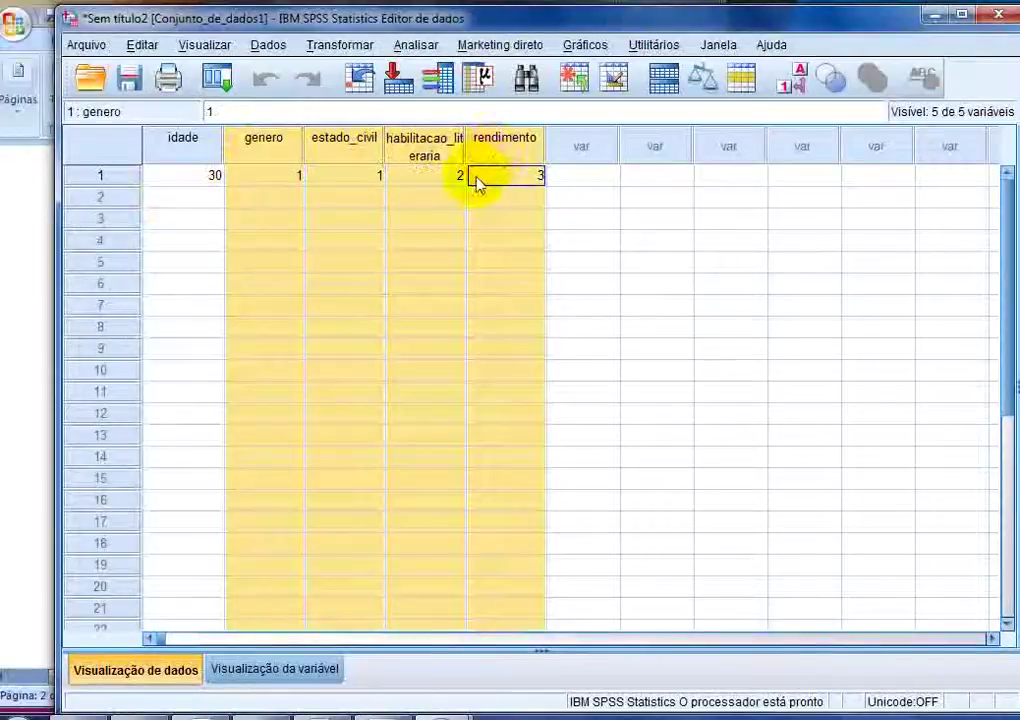
pyautogui.click(790, 90)
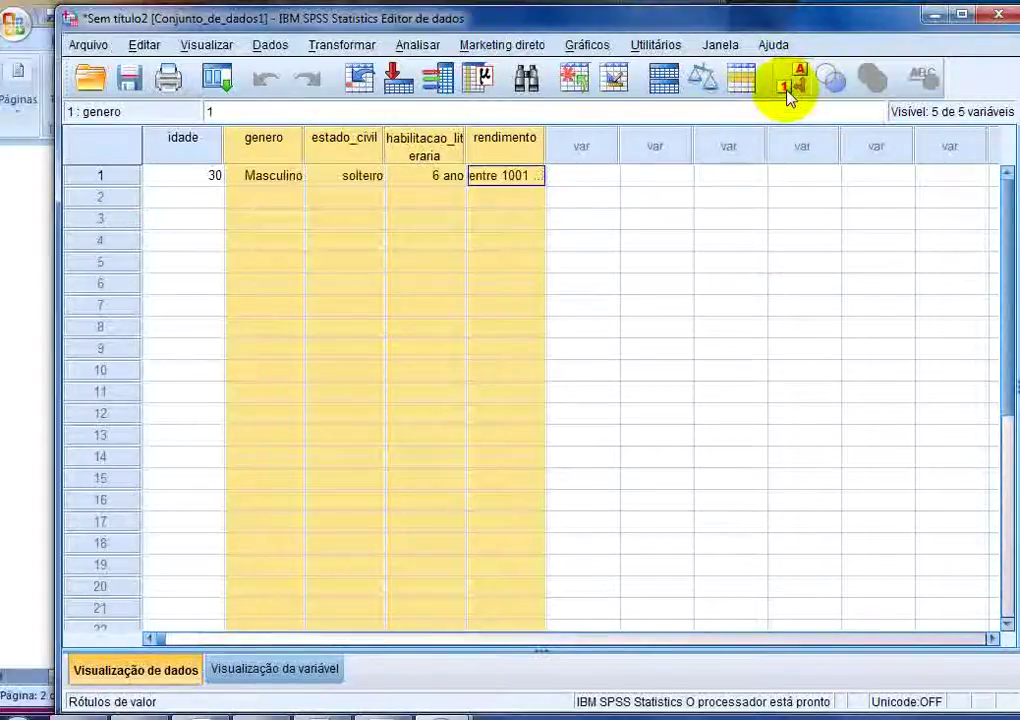
pyautogui.click(101, 179)
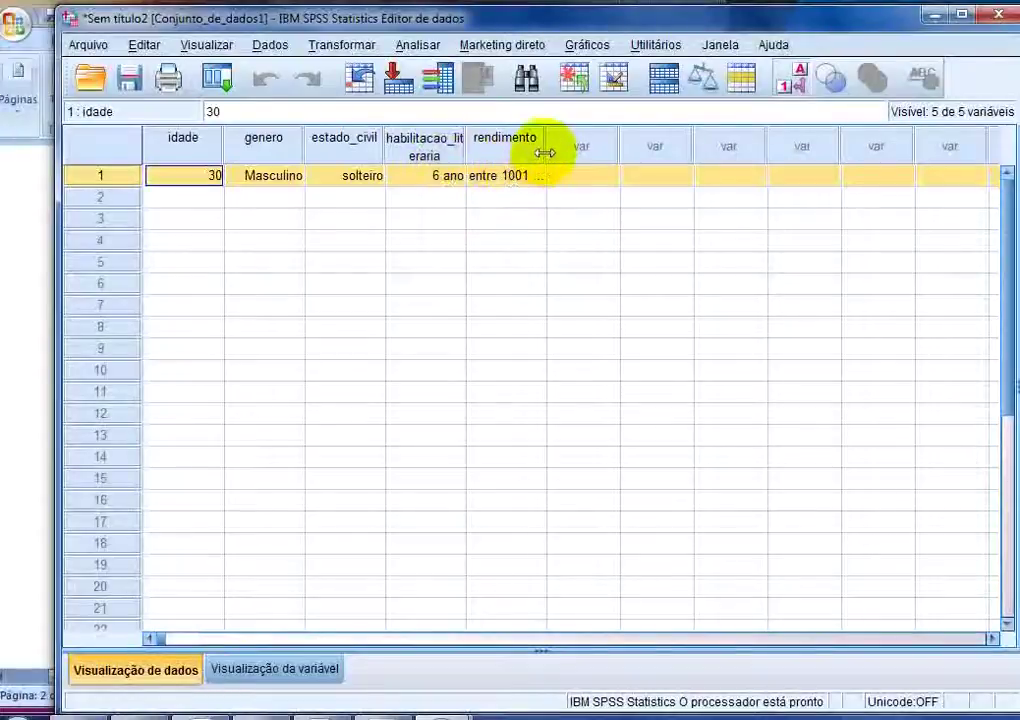
pyautogui.moveTo(548, 152); pyautogui.dragTo(600, 152)
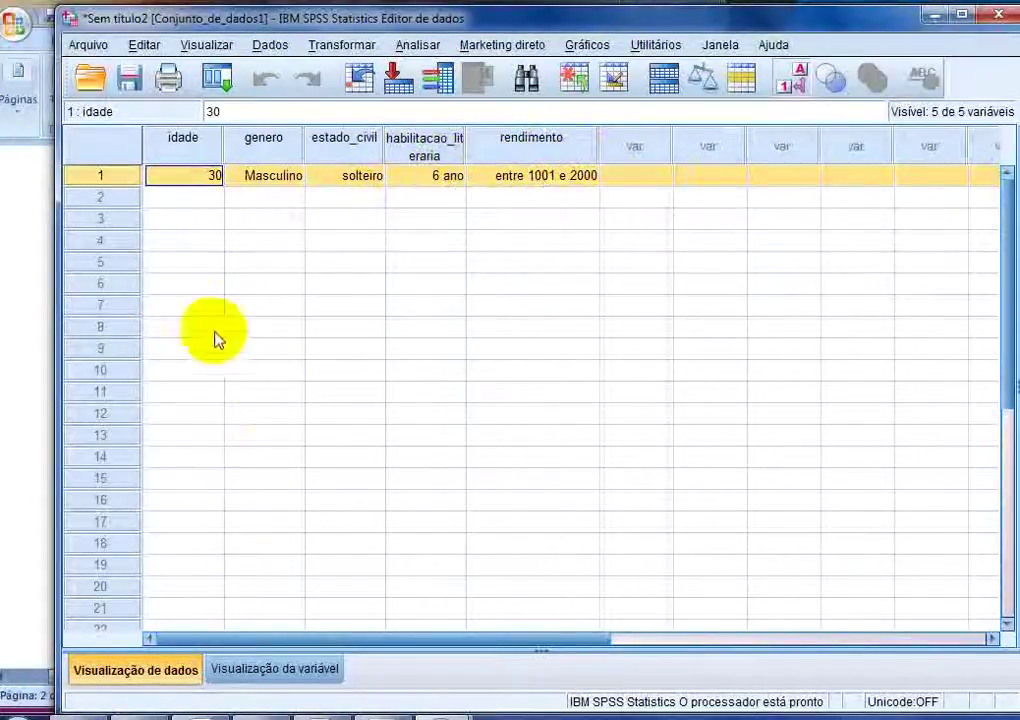
# Step: Examine the data layout by highlighting the variable columns from idade to rendimento and the case rows, ending on row 1
pyautogui.click(179, 200)
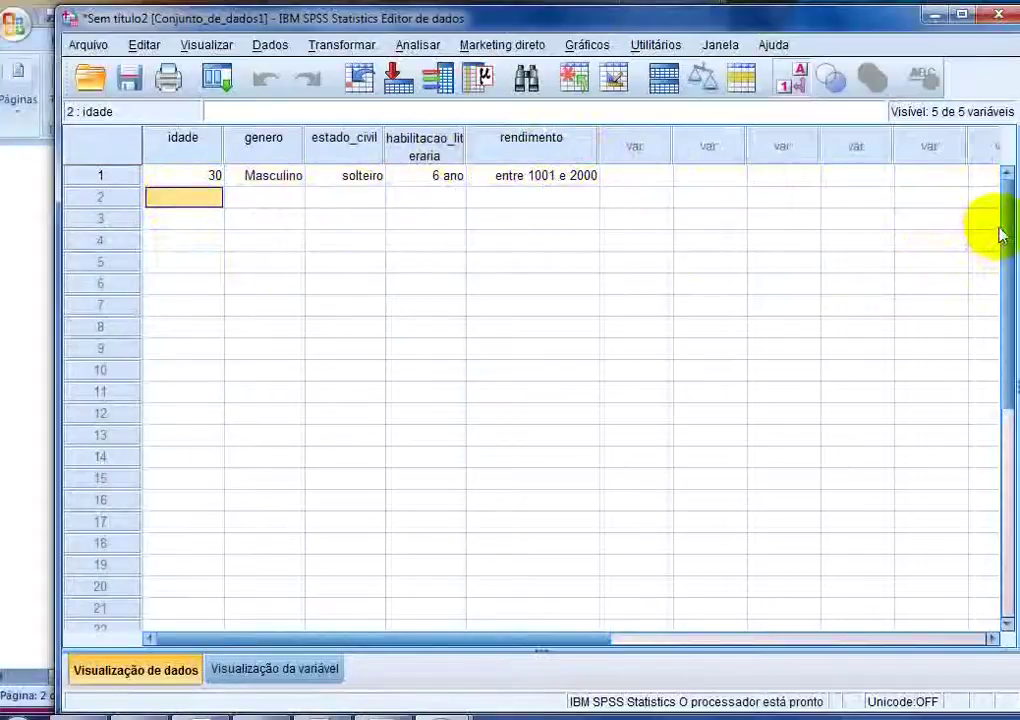
pyautogui.moveTo(1008, 235)
pyautogui.mouseDown()
pyautogui.moveTo(995, 285)
pyautogui.moveTo(995, 228)
pyautogui.mouseUp()
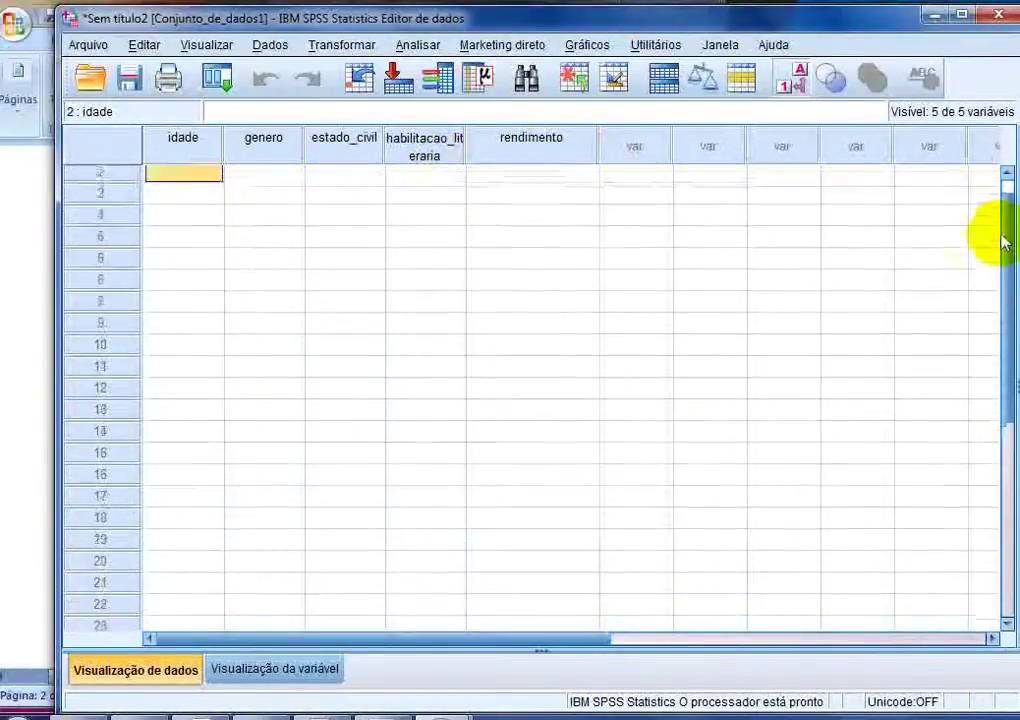
pyautogui.moveTo(192, 152); pyautogui.dragTo(515, 159)
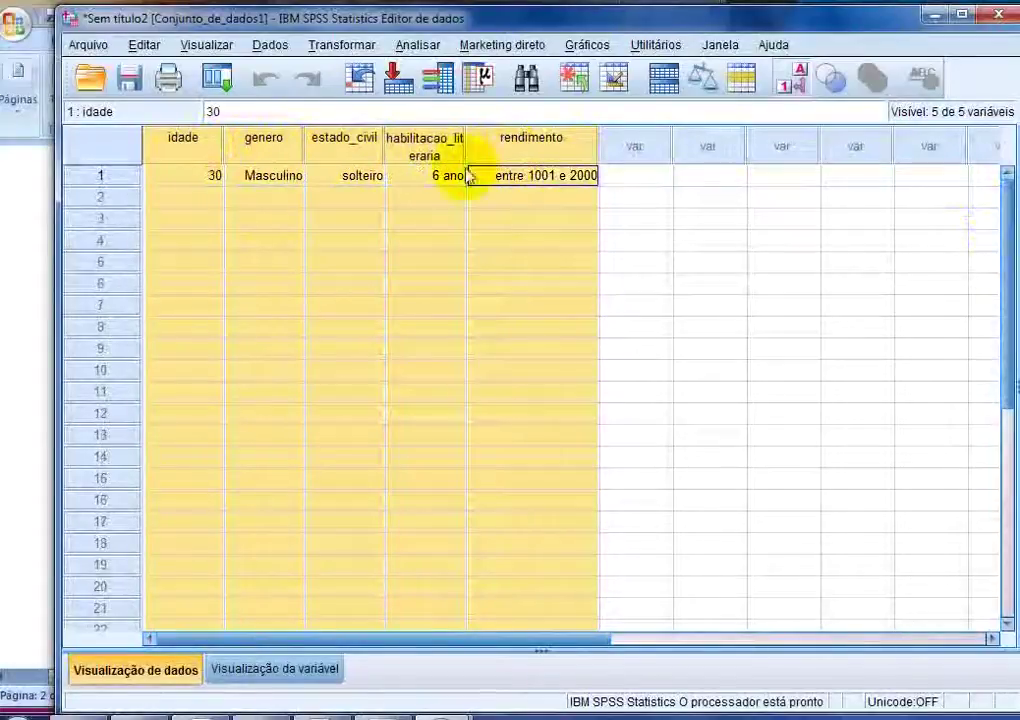
pyautogui.click(303, 204)
pyautogui.moveTo(102, 176); pyautogui.dragTo(110, 258)
pyautogui.moveTo(107, 265); pyautogui.dragTo(110, 178)
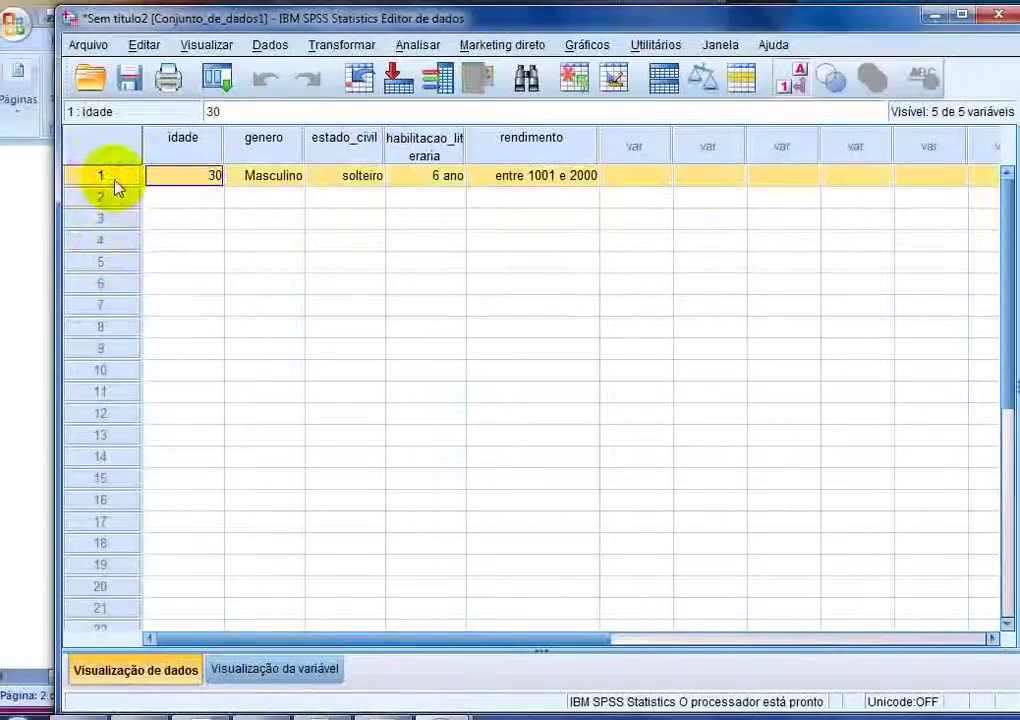
# Step: Review the definitions of the five variables in the variable view and return to the data view
pyautogui.click(238, 670)
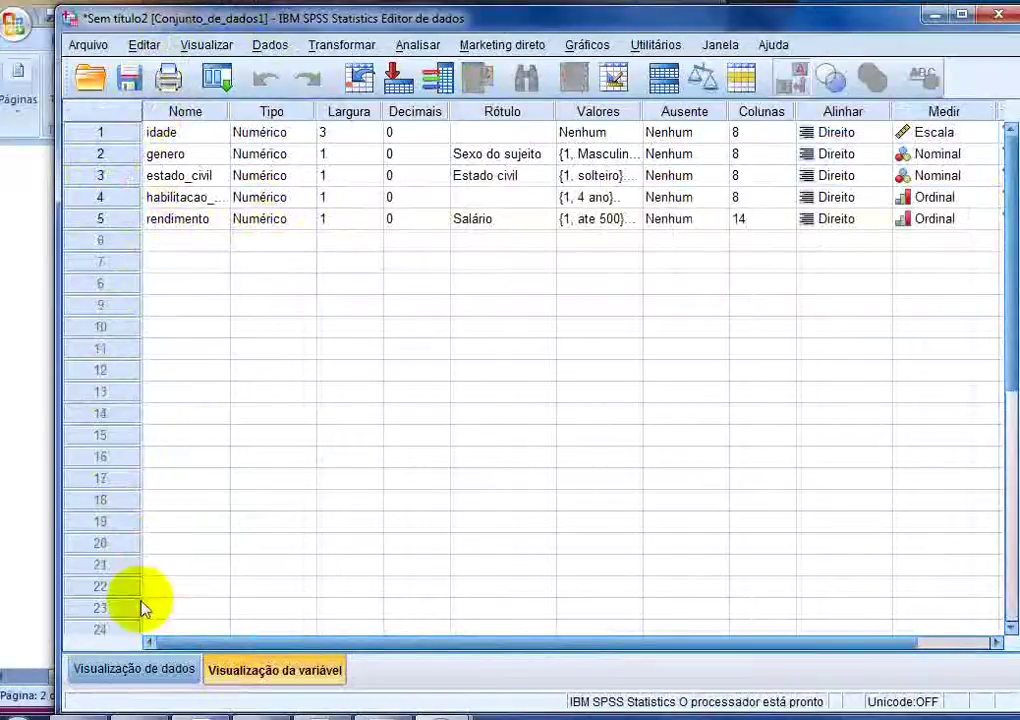
pyautogui.click(134, 669)
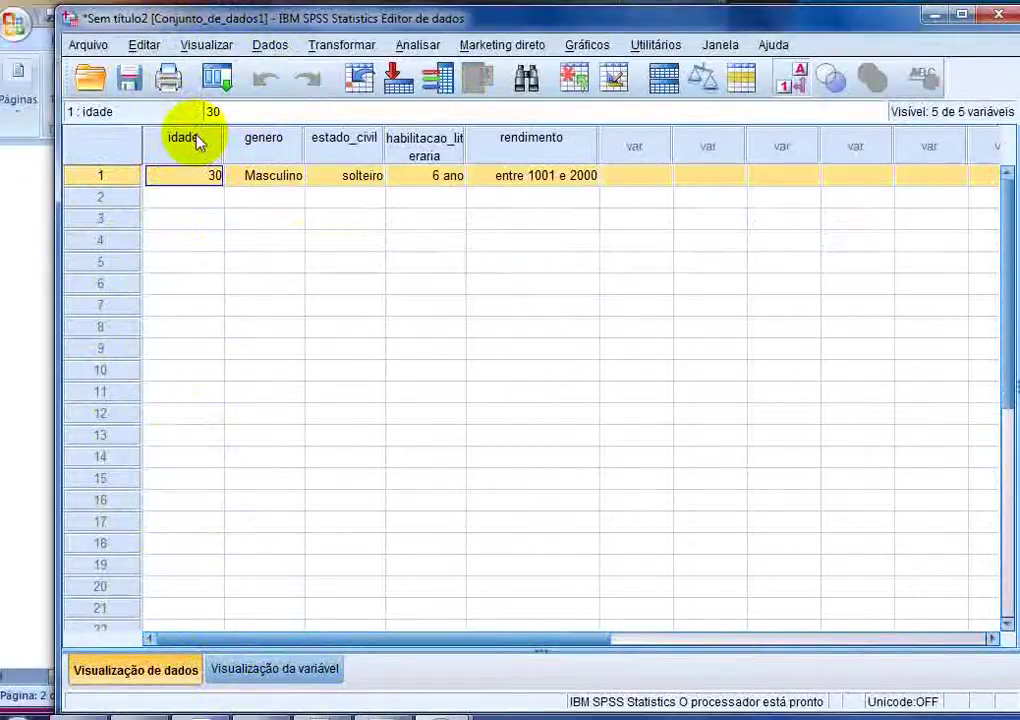
# Step: Switch to Word and go back to the Idade question at the start of the demographic questions
pyautogui.click(42, 223)
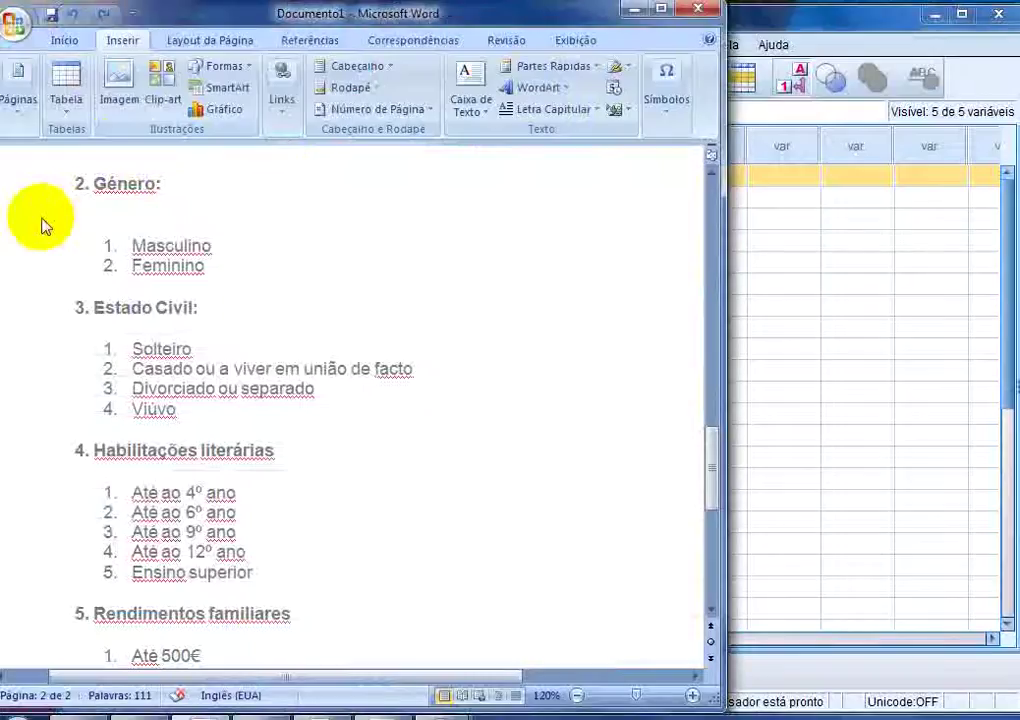
pyautogui.scroll(3, 268, 228)
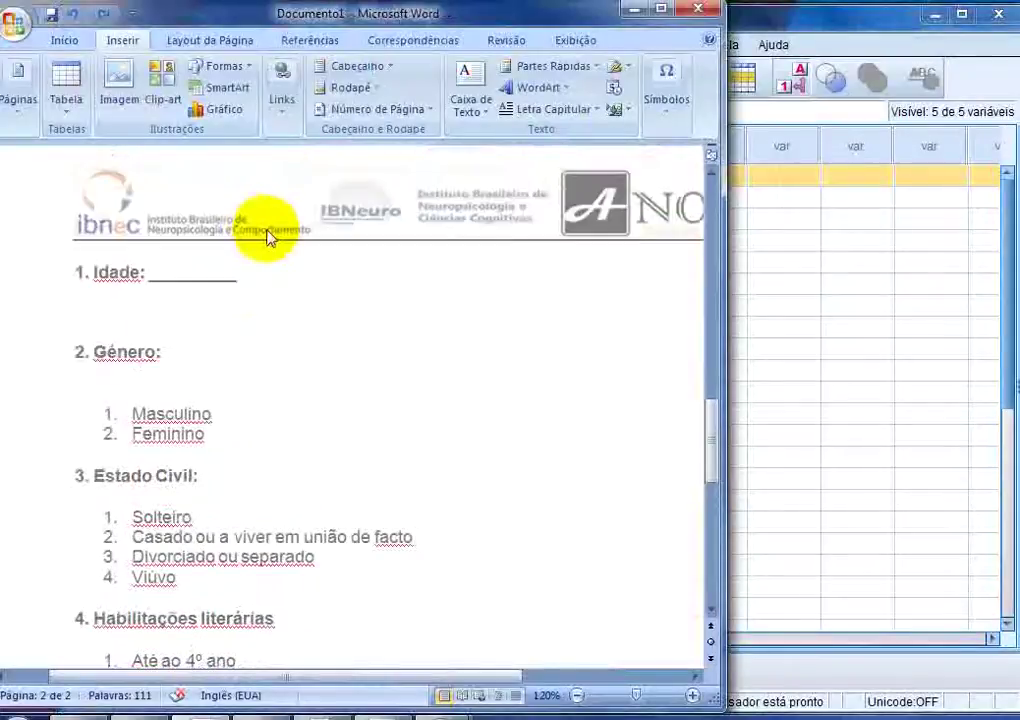